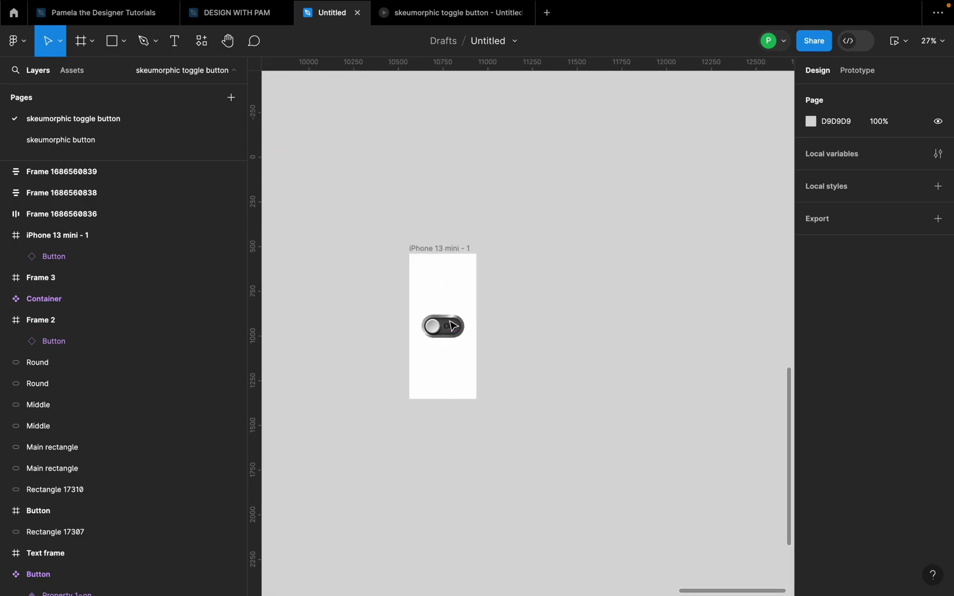
Draw a rectangle of about 396 × 179 on the empty canvas beside the iPhone 13 mini frame.
scroll(451, 326, up, 2)
scroll(472, 291, down, 2)
scroll(472, 291, right, 1)
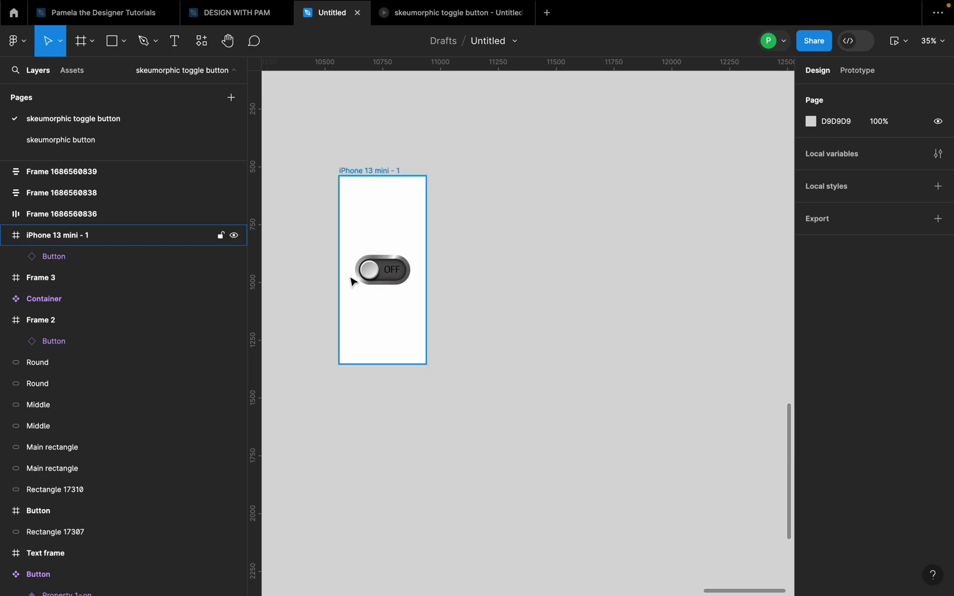
scroll(354, 282, up, 5)
scroll(359, 284, down, 4)
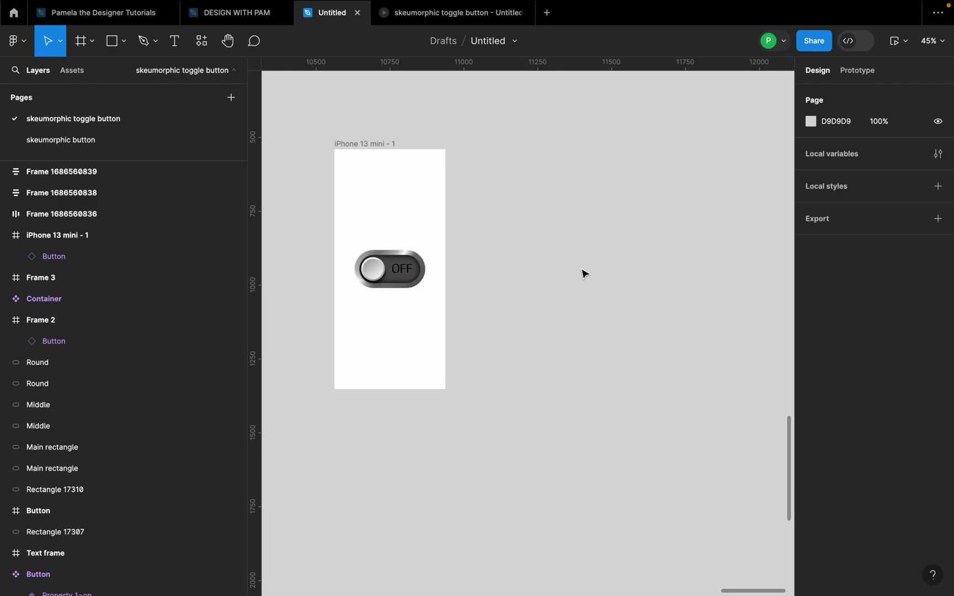
scroll(584, 273, right, 4)
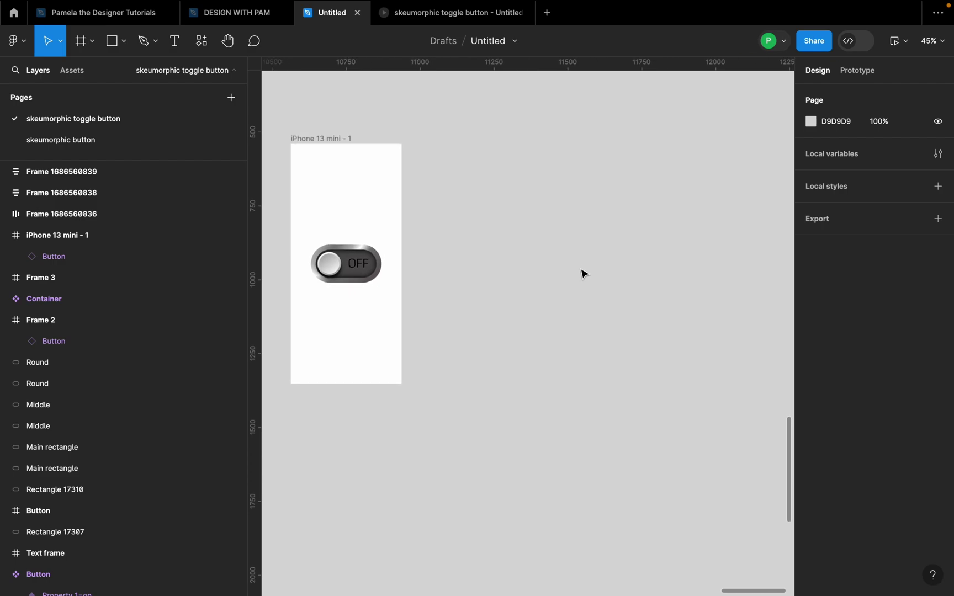
key(r)
mouse_move(467, 199)
mouse_down()
mouse_move(515, 270)
mouse_move(584, 252)
mouse_up()
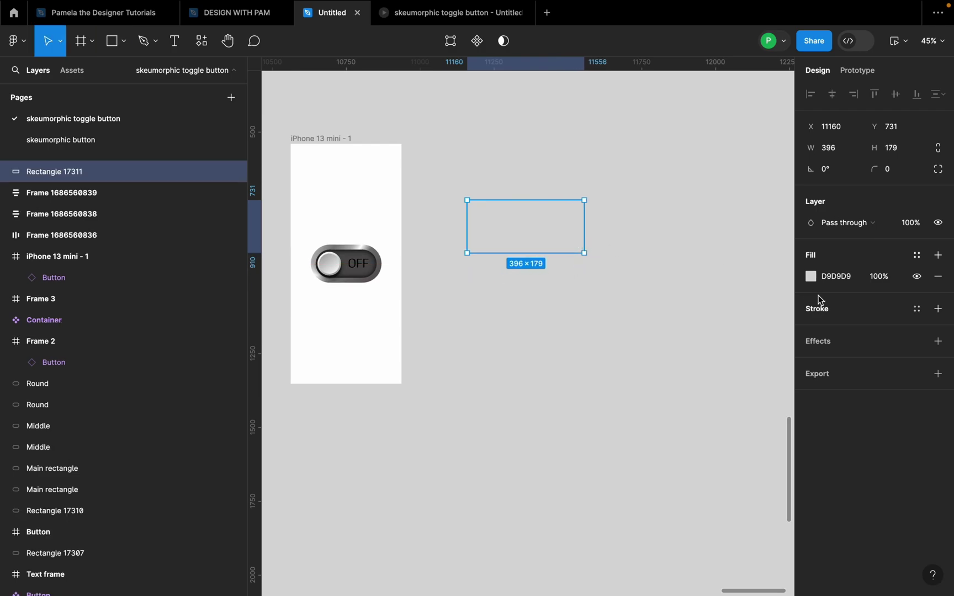
Set the new rectangle's solid fill to F9F9F9.
click(809, 279)
drag(665, 262, 636, 258)
click(779, 214)
Move the rectangle slightly farther from the phone frame and resize it to 1192 wide by 600 high.
drag(571, 230, 589, 227)
click(840, 149)
text(1)
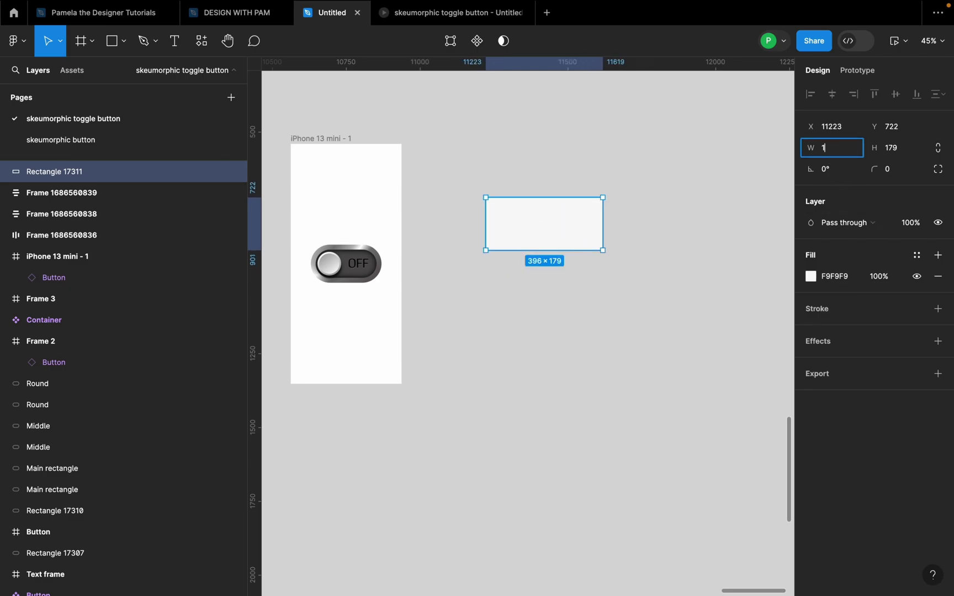
text(192)
key(Return)
scroll(700, 198, down, 5)
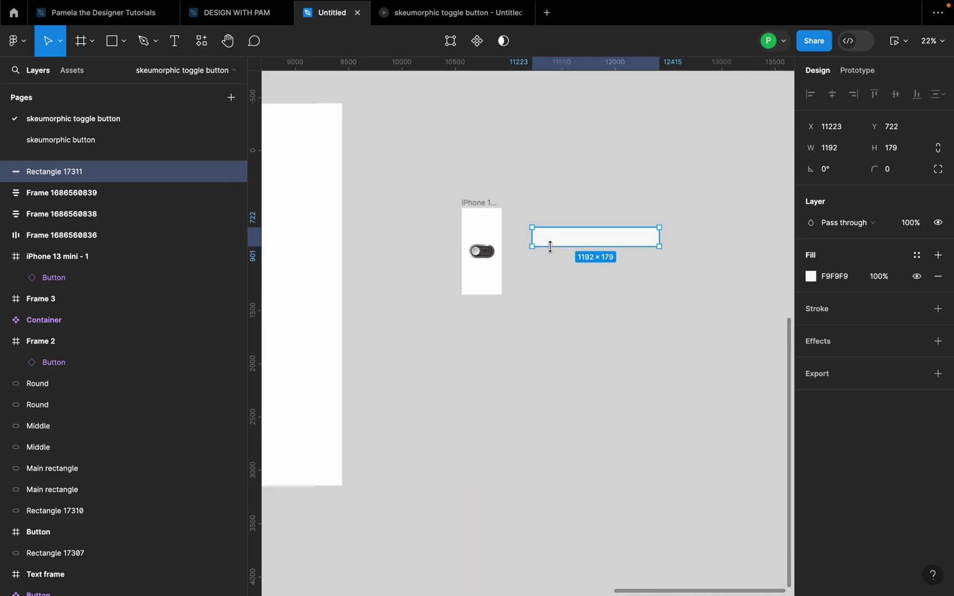
scroll(673, 243, up, 2)
click(903, 153)
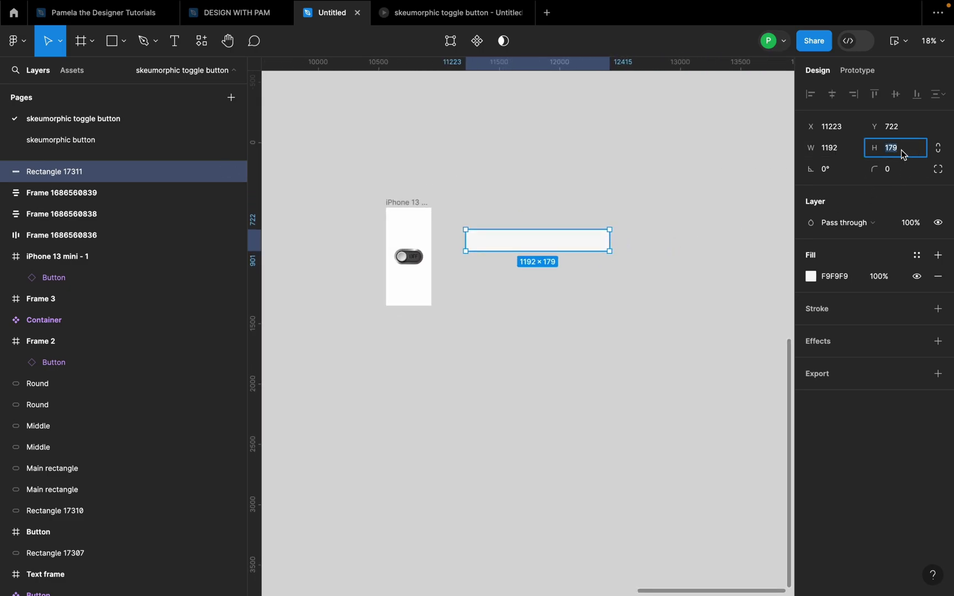
text(600)
key(Return)
scroll(516, 271, up, 2)
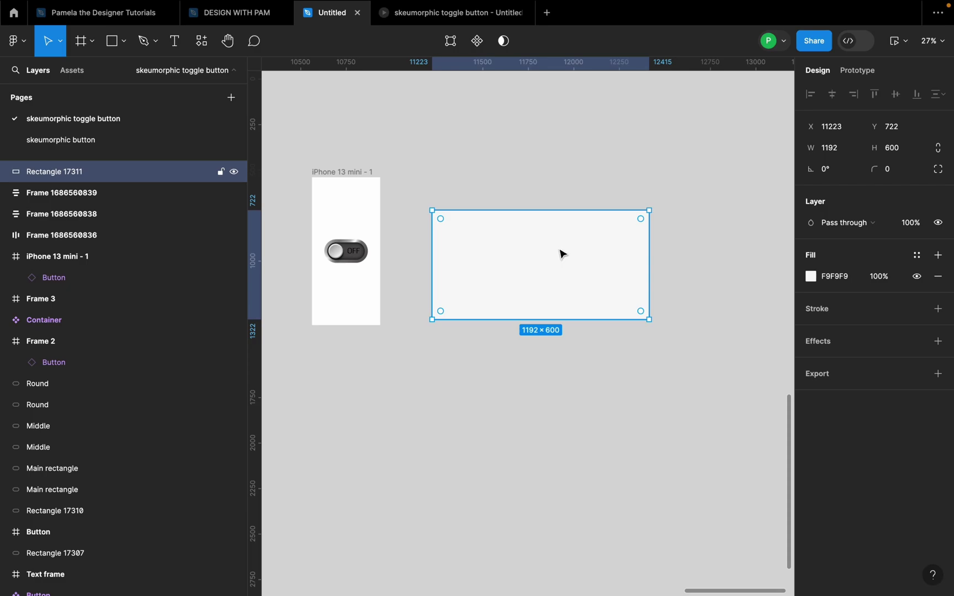
Set the rectangle's corner radius to 400 to form a pill shape.
click(895, 174)
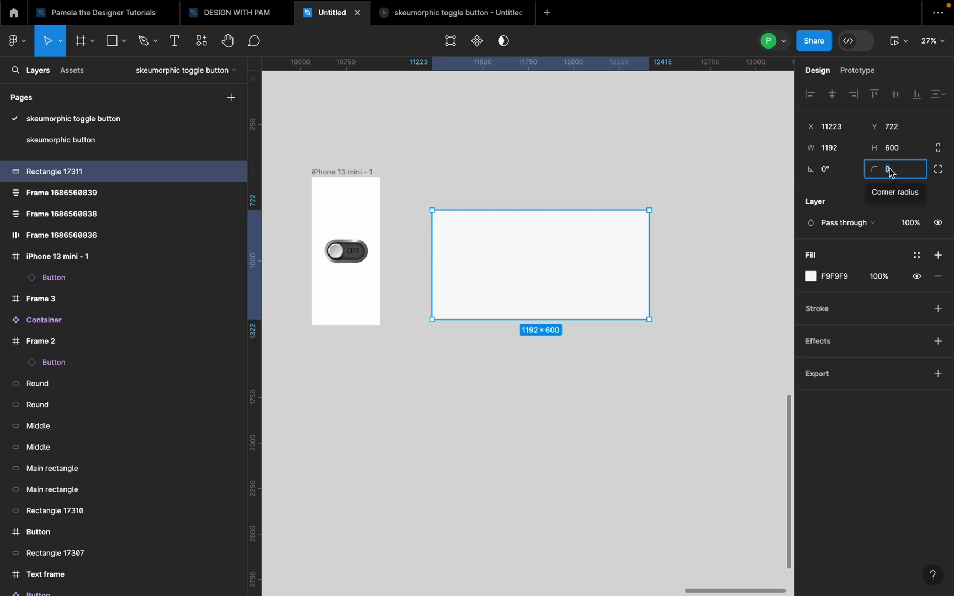
text(400)
key(Return)
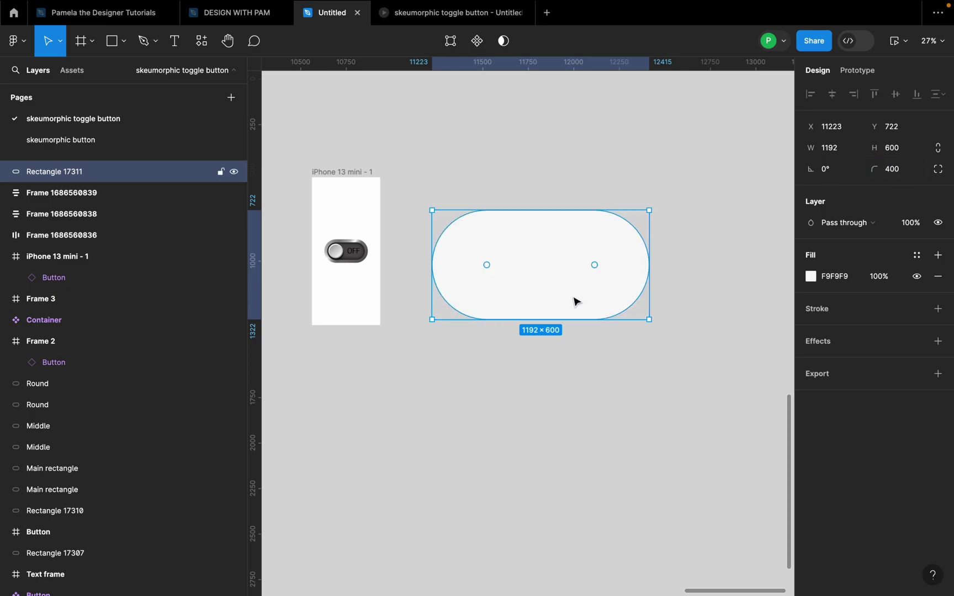
Set the pill shape's solid fill colour to hex 525050.
scroll(544, 308, down, 2)
click(810, 276)
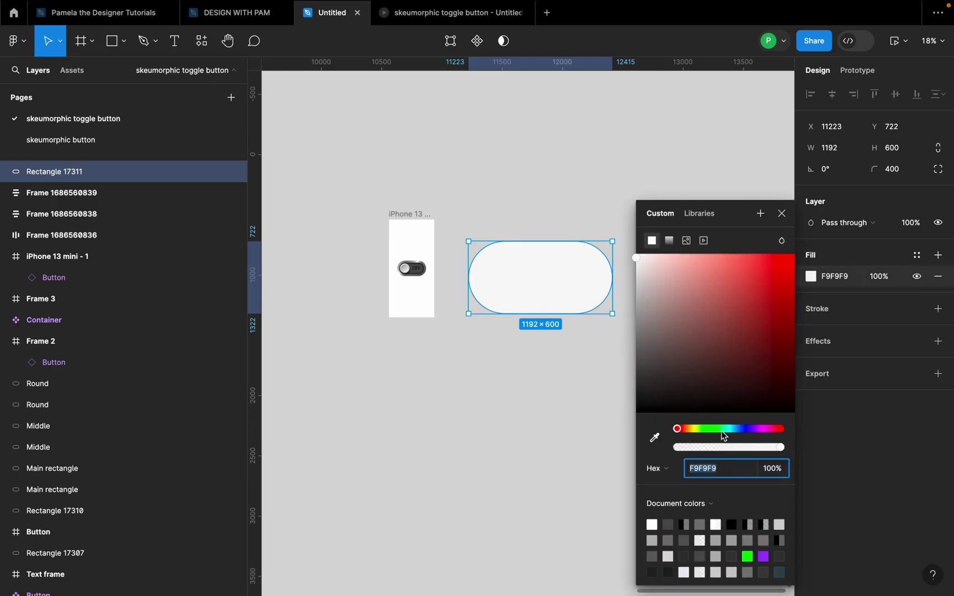
text(525050)
key(Return)
scroll(574, 279, down, 1)
scroll(607, 272, up, 1)
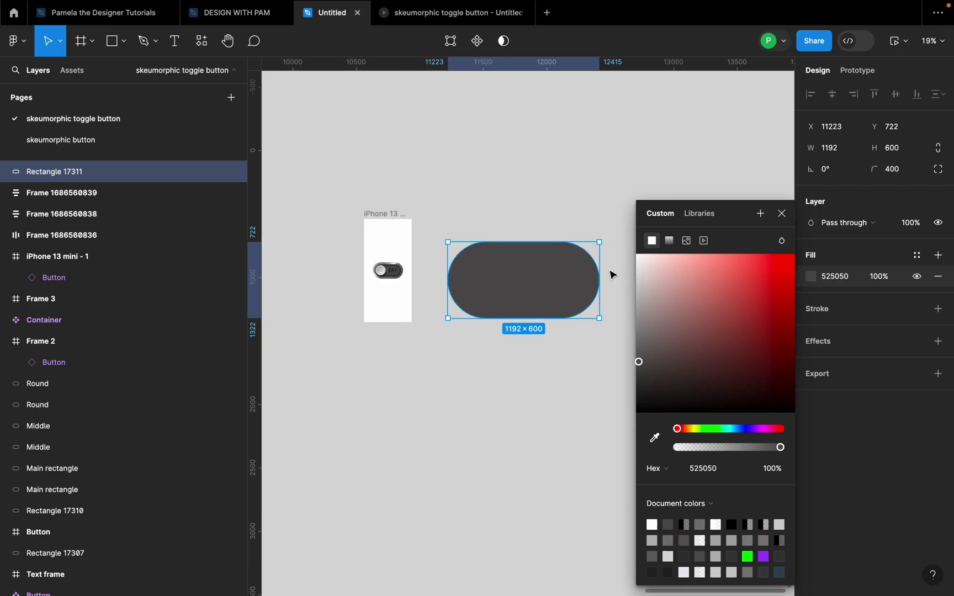
click(782, 213)
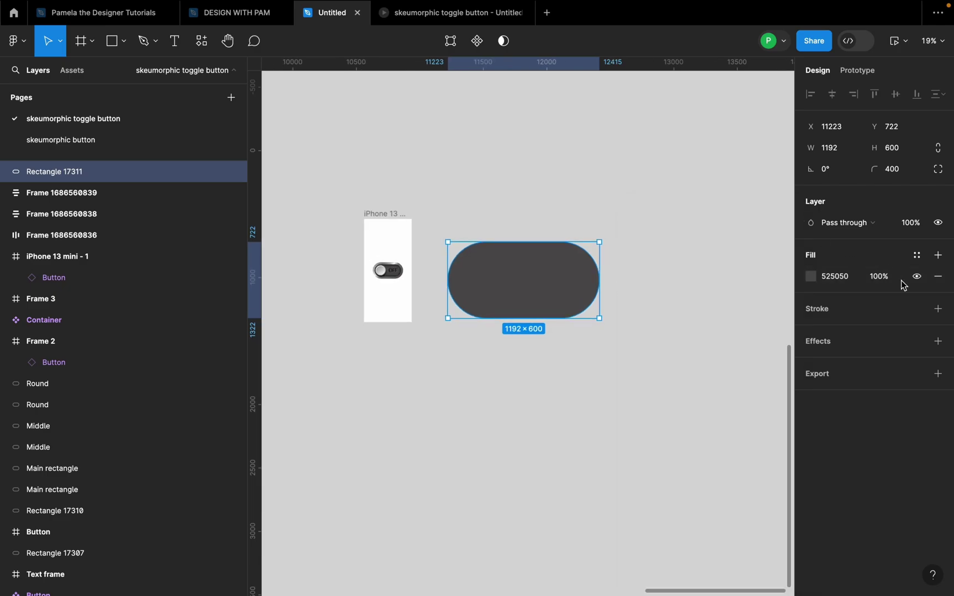
Add a stroke to the pill shape and set its colour to a radial gradient.
click(939, 309)
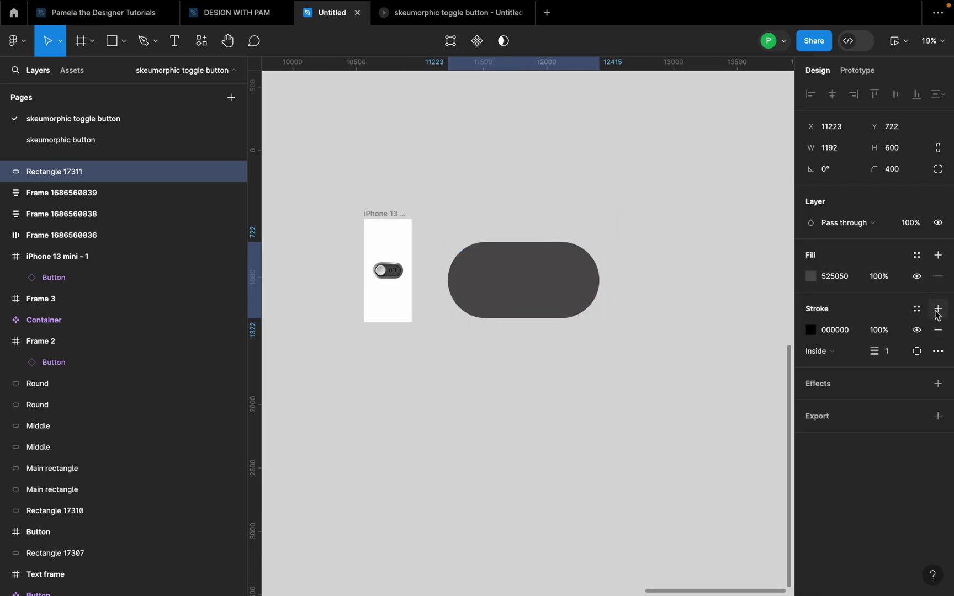
click(811, 330)
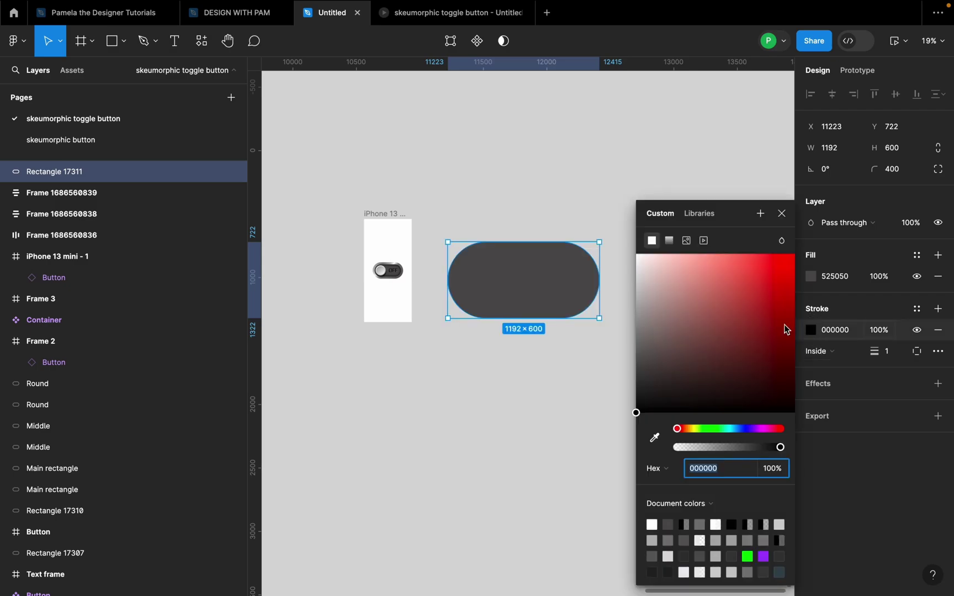
click(670, 246)
click(683, 198)
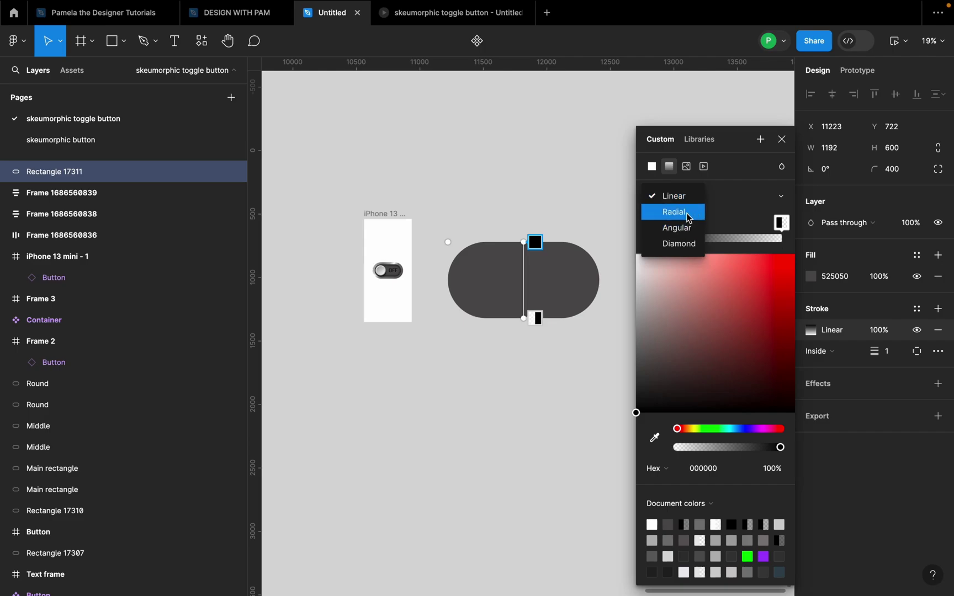
click(686, 214)
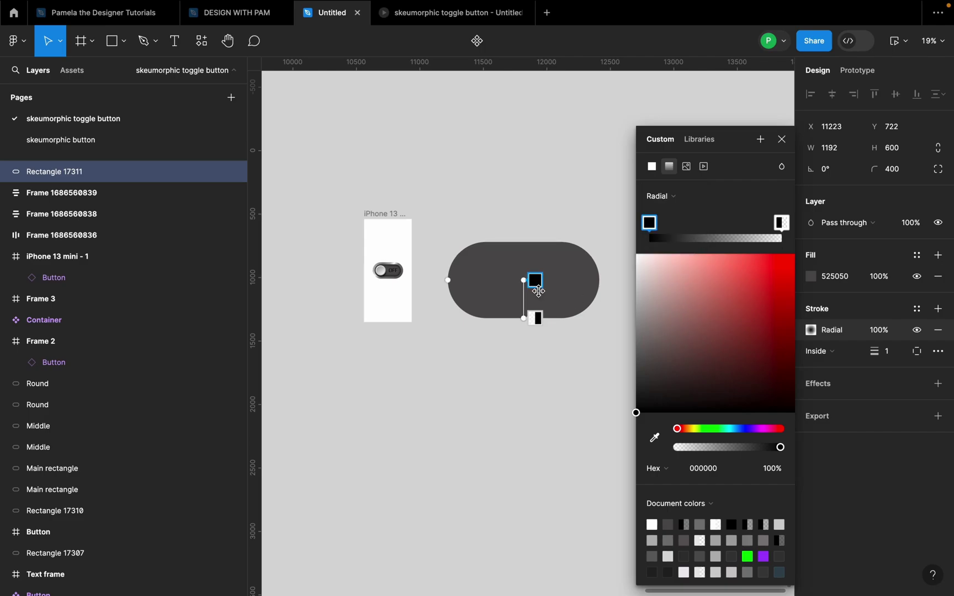
Angle the stroke gradient diagonally from the pill's upper-left edge to just past its lower-right edge.
drag(534, 282, 493, 242)
drag(523, 319, 572, 325)
drag(493, 242, 472, 242)
Set the stroke gradient's start stop to 787878 and its end stop to D0D0D0.
scroll(552, 280, up, 3)
scroll(545, 283, up, 4)
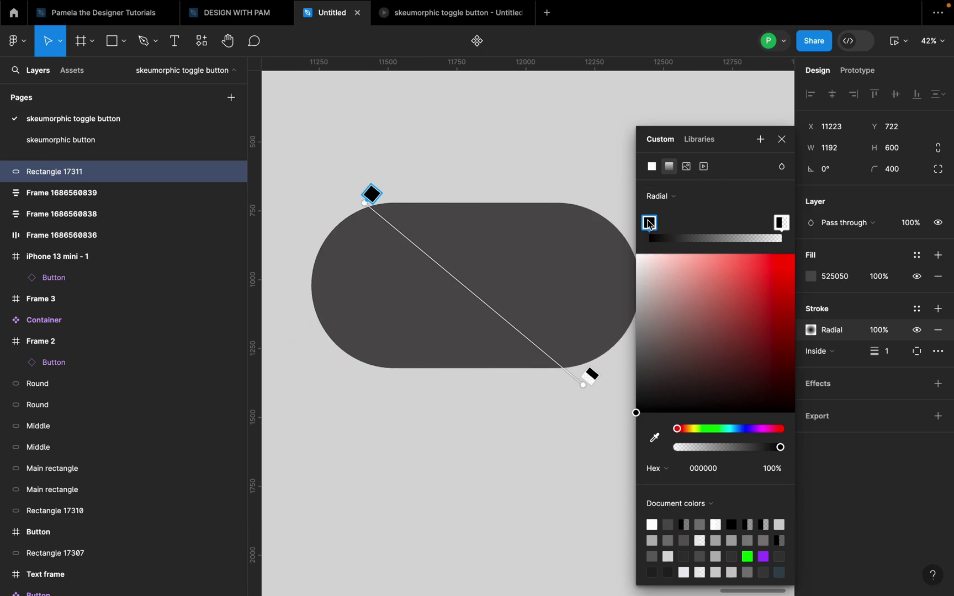
click(720, 468)
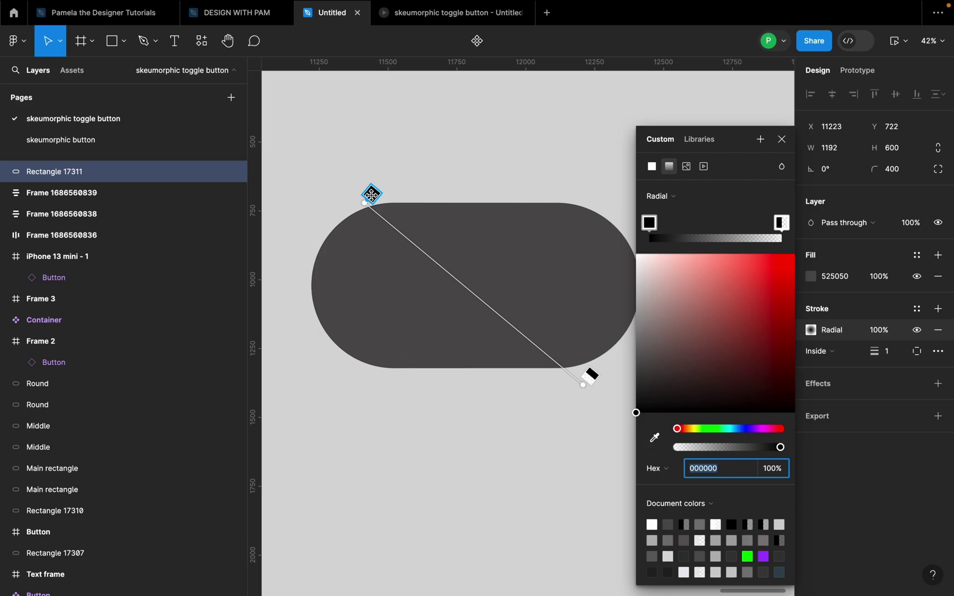
text(787878)
key(Return)
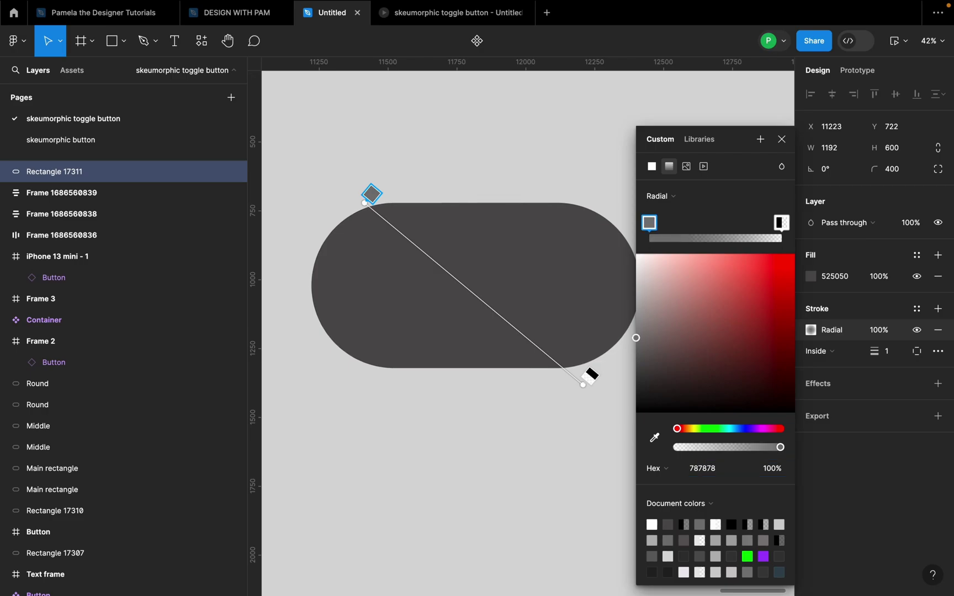
click(786, 222)
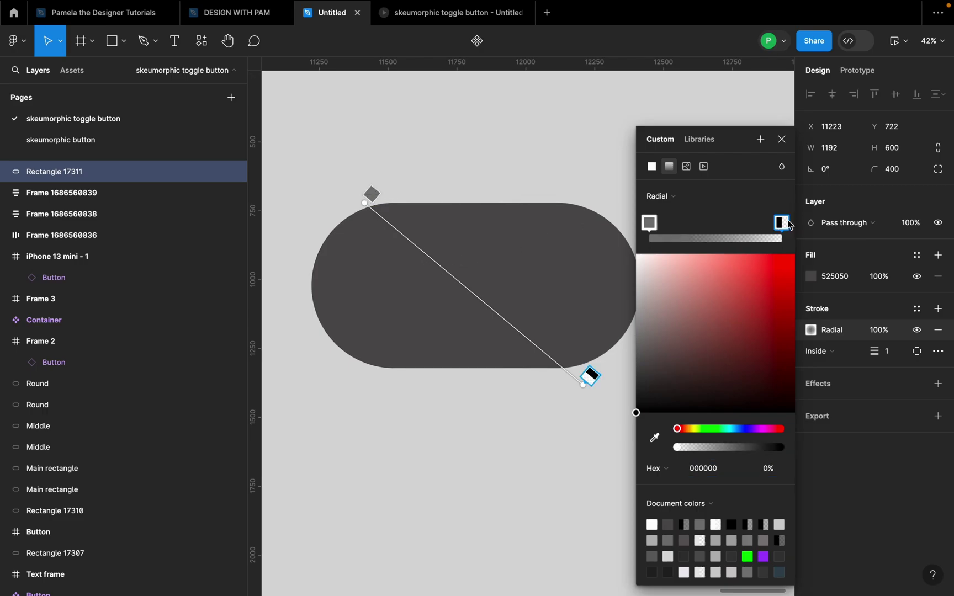
click(704, 463)
text(d0d0d)
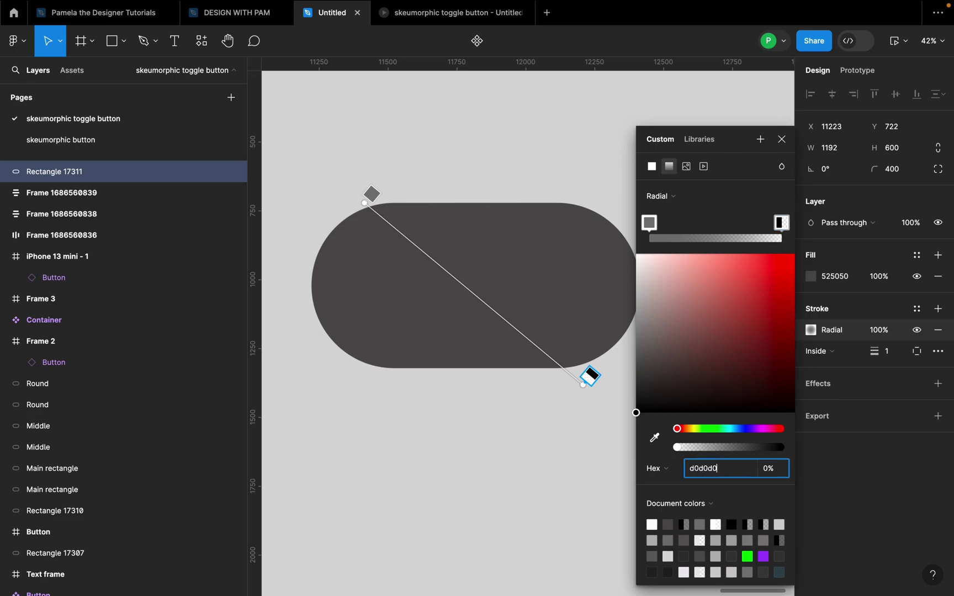
key(Return)
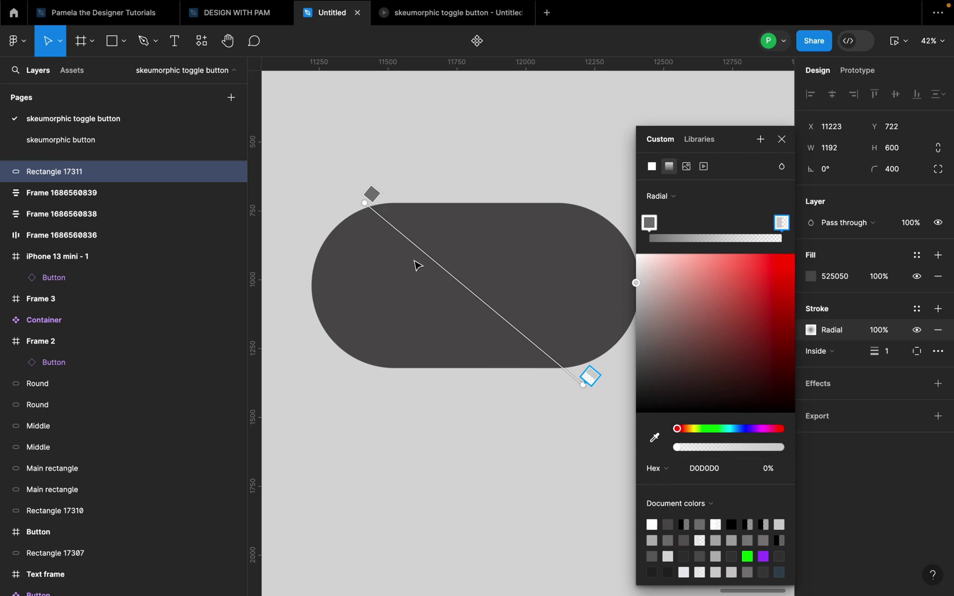
Add three intermediate colour stops around the middle of the stroke gradient.
click(440, 270)
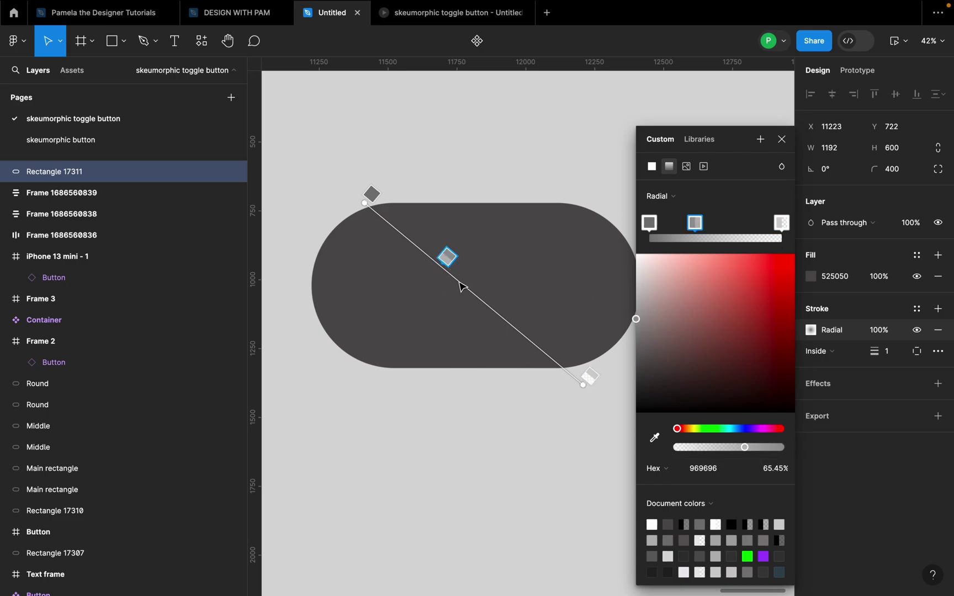
click(465, 286)
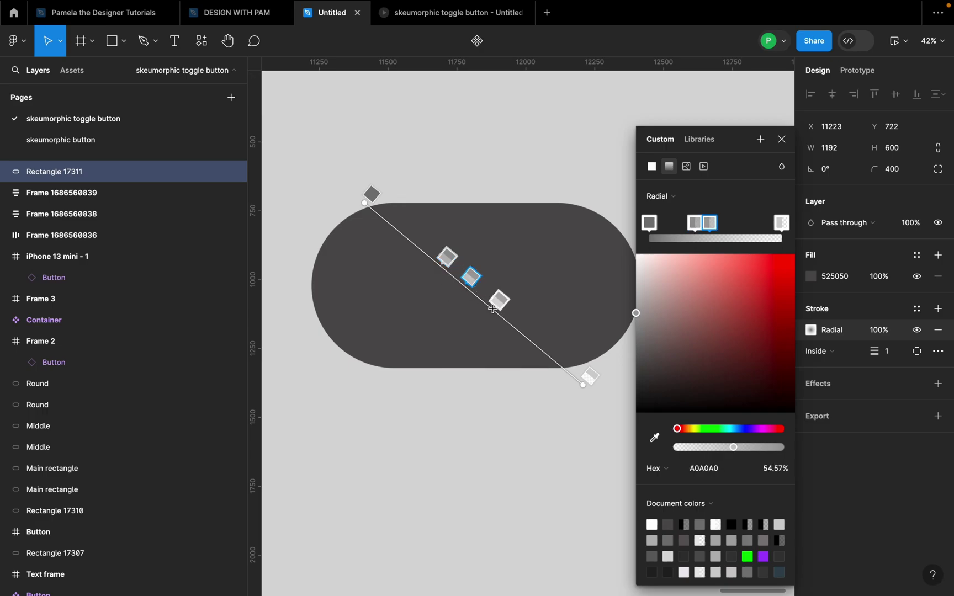
click(492, 305)
Set the first intermediate stop of the stroke gradient to B6B5B5.
click(447, 257)
click(710, 468)
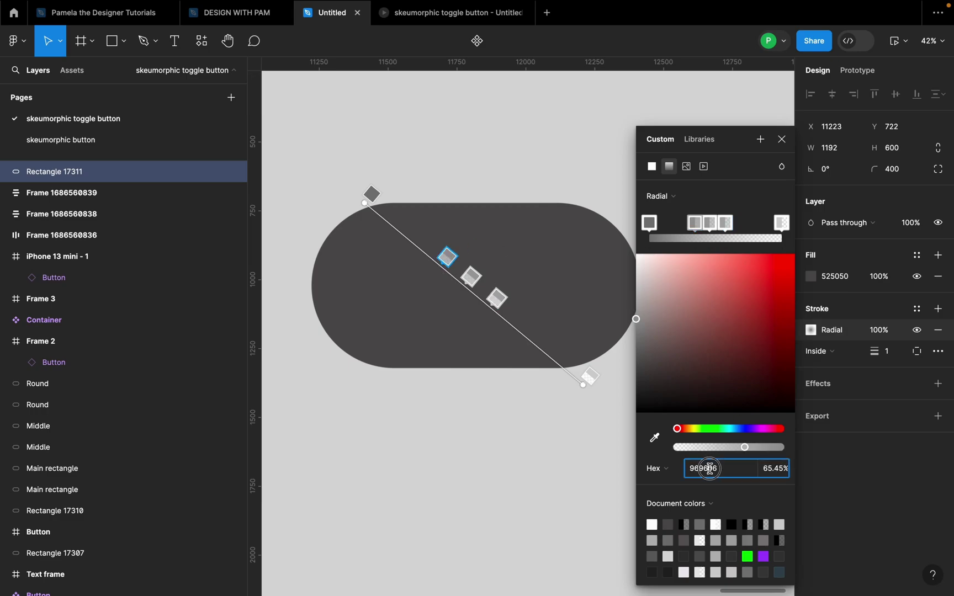
text(b6b5b5)
key(Return)
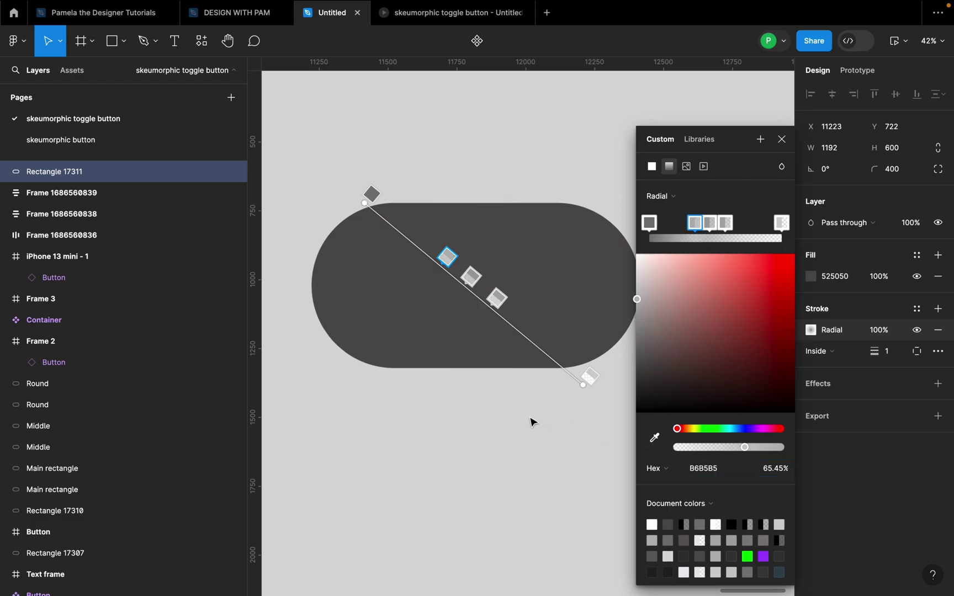
Spread the second and third intermediate gradient stops farther apart and set the middle one to FFFFFF.
click(474, 277)
mouse_move(729, 230)
mouse_down()
mouse_move(737, 230)
mouse_move(716, 229)
mouse_up()
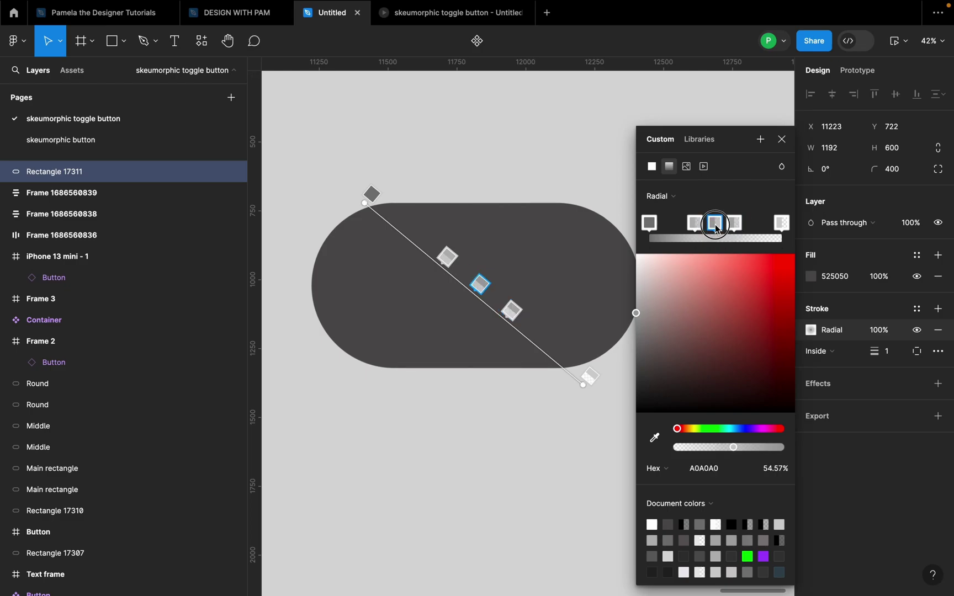
click(723, 473)
text(ffffff)
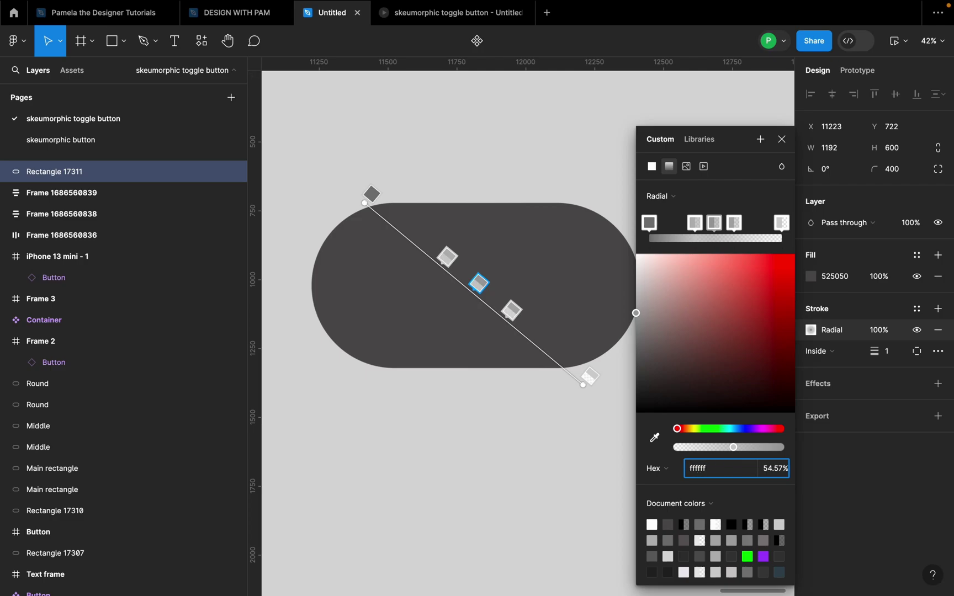
key(Return)
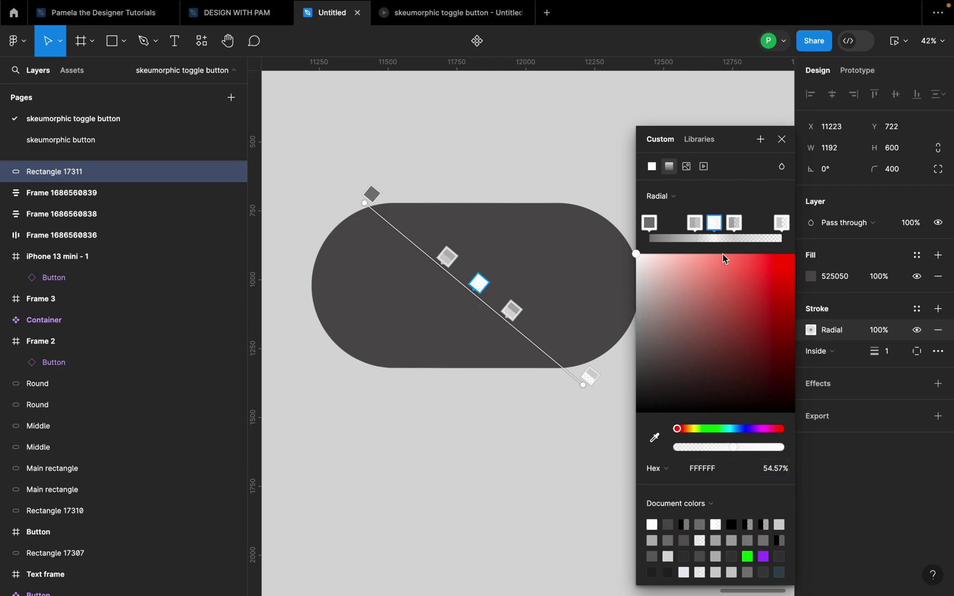
Set the third intermediate gradient stop to 767575 and shift the B6B5B5 stop slightly toward the gradient's start.
click(513, 311)
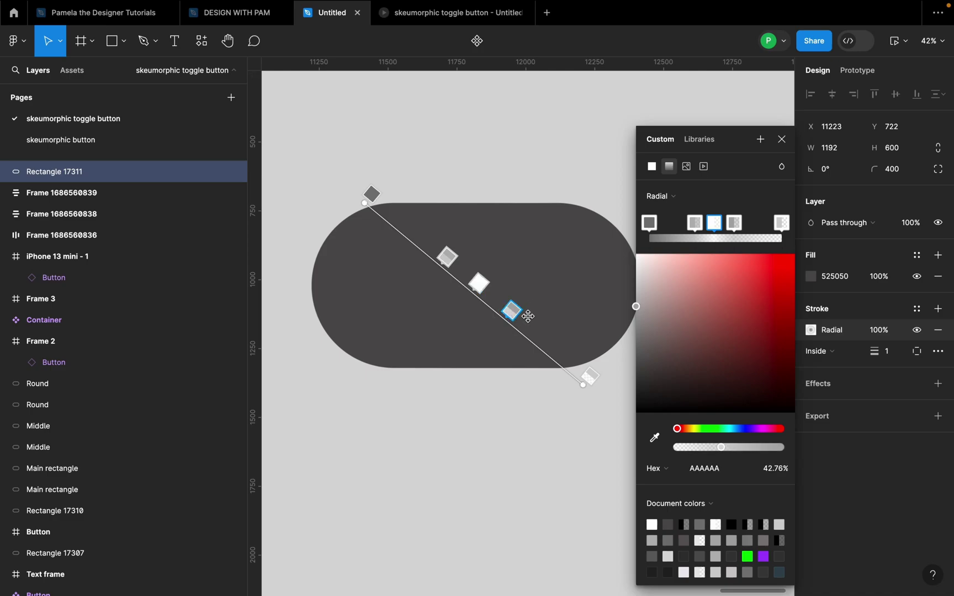
click(719, 461)
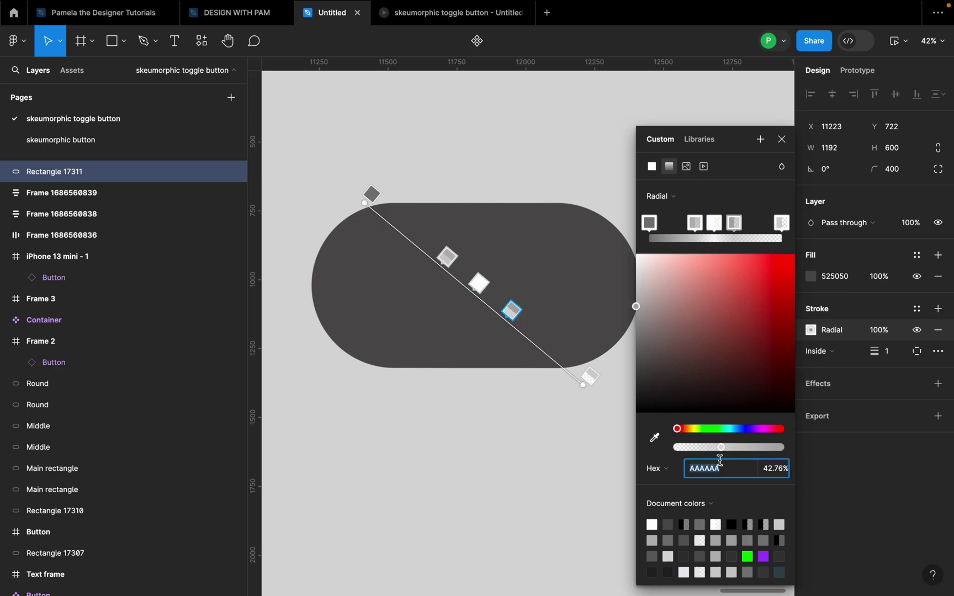
text(7)
key(Return)
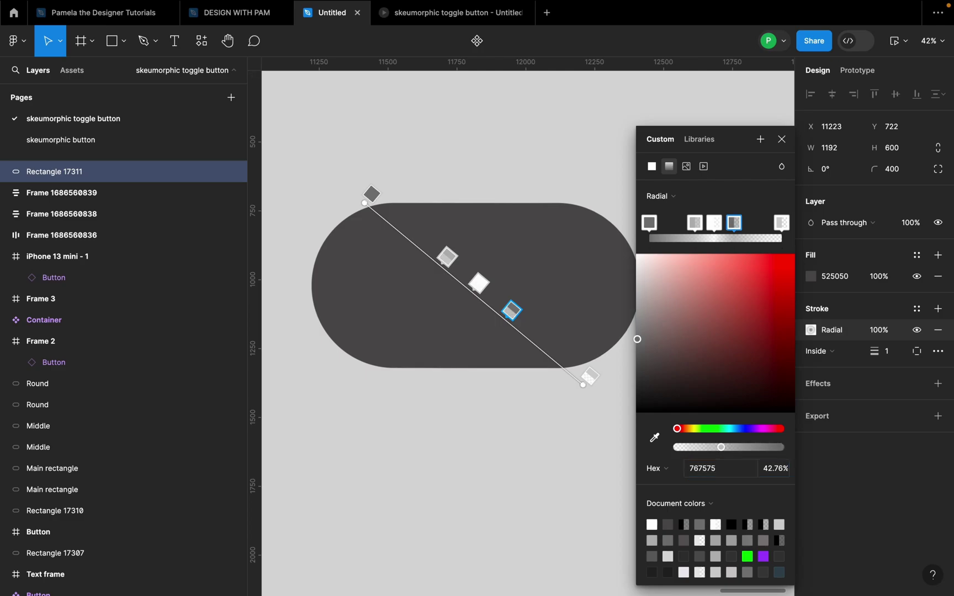
click(443, 263)
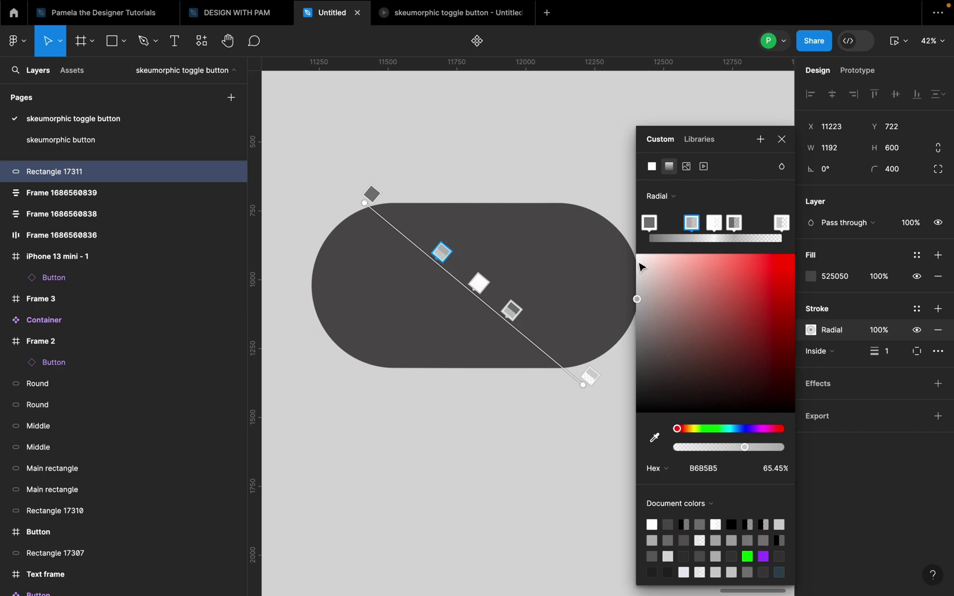
Align the pill's stroke to Center and set its weight to 90.
click(856, 355)
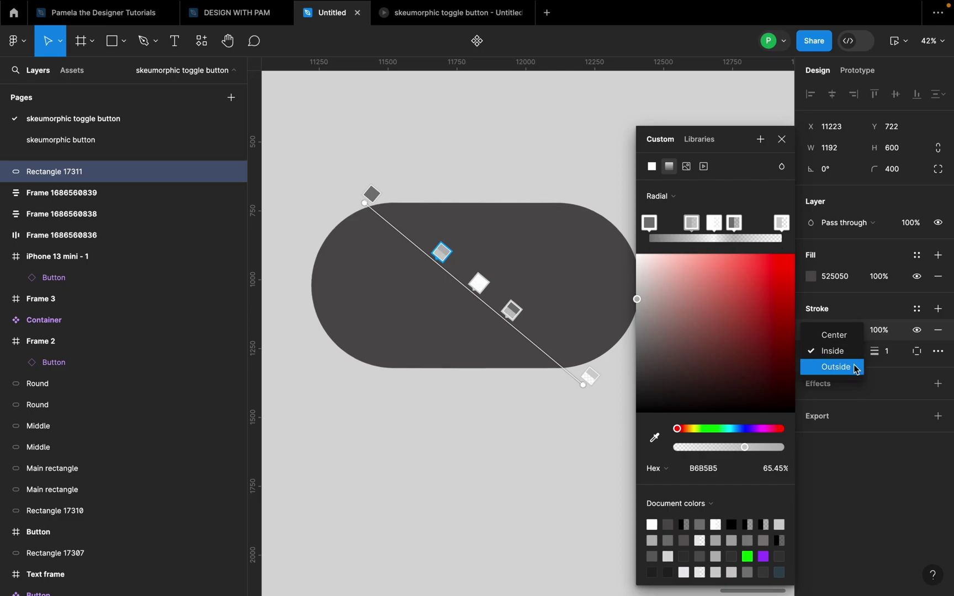
click(847, 338)
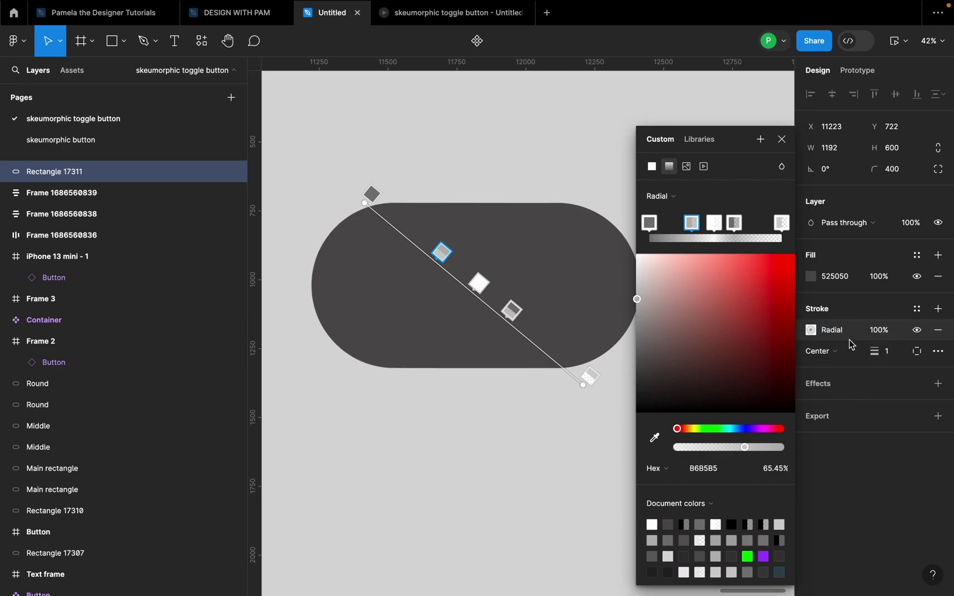
click(891, 352)
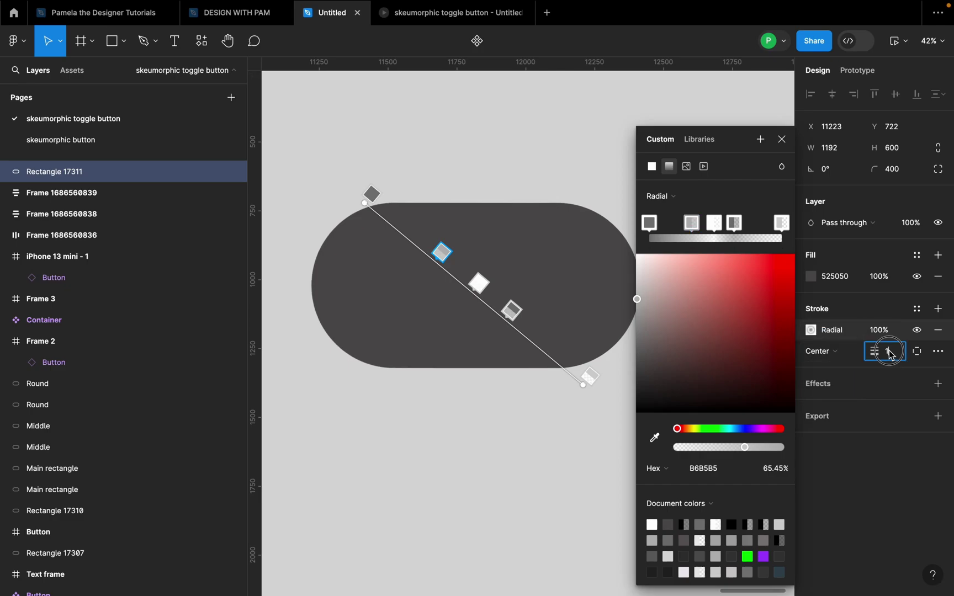
text(90)
key(Return)
Move the stroke gradient's start slightly outward and space its three intermediate stops farther apart, with the 767575 stop closer to the end.
drag(365, 202, 357, 192)
mouse_move(439, 246)
mouse_down()
mouse_move(414, 238)
mouse_move(423, 246)
mouse_move(406, 220)
mouse_move(434, 244)
mouse_up()
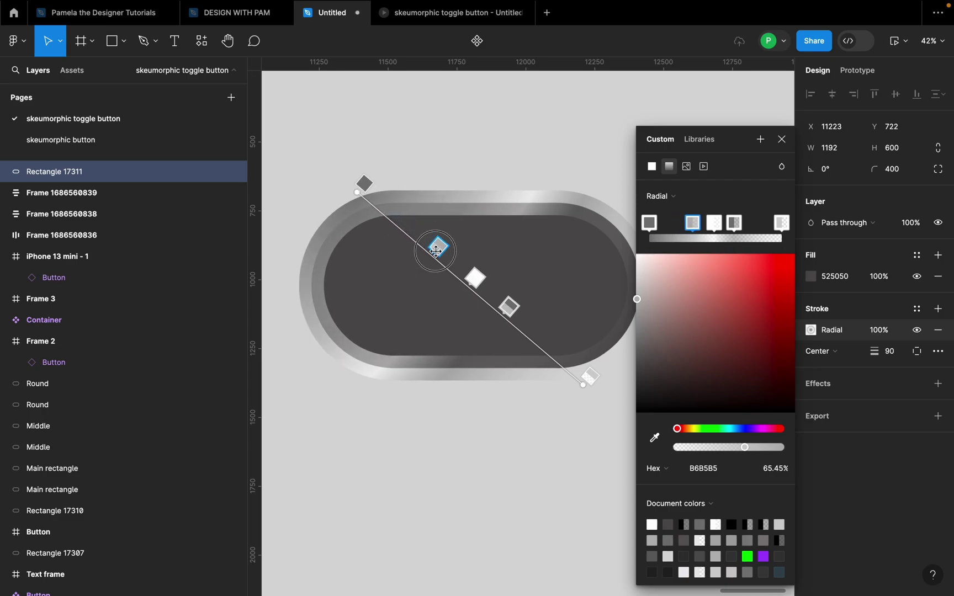
drag(476, 282, 525, 321)
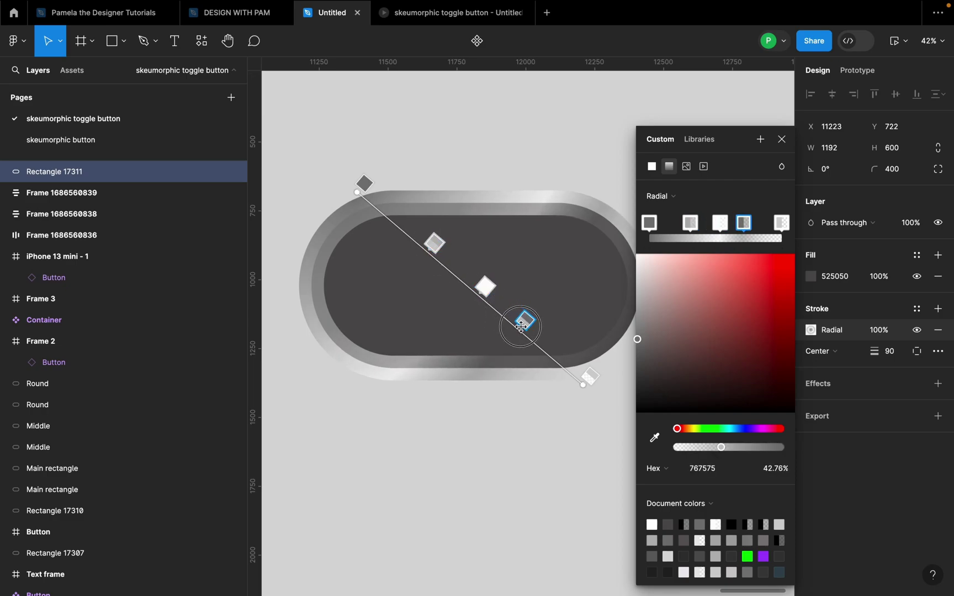
drag(485, 286, 477, 279)
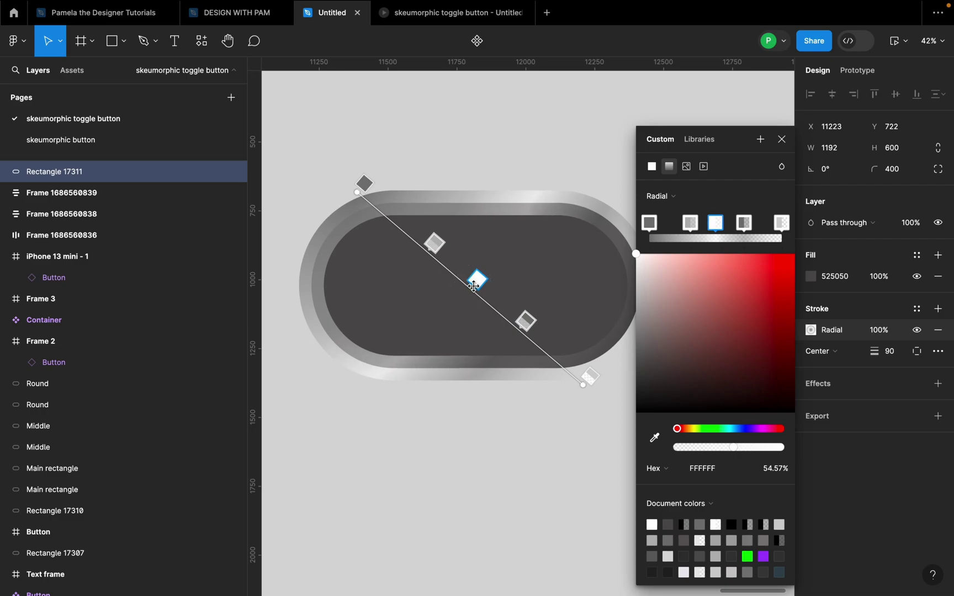
click(781, 140)
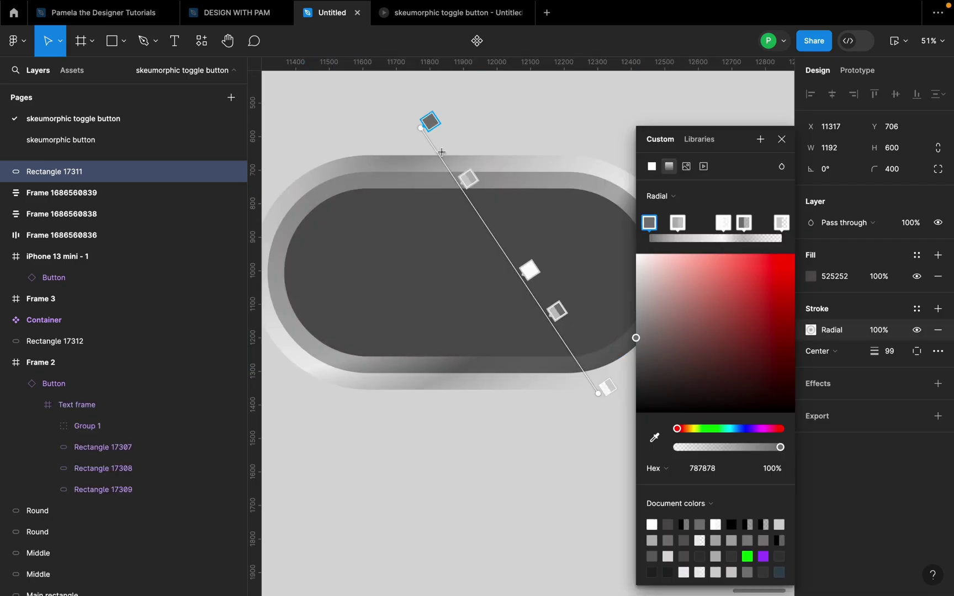
Shift the stroke gradient's start handle slightly left and down and move the B6B5B5 stop a little farther from it.
drag(430, 124, 406, 133)
drag(457, 182, 461, 193)
scroll(513, 215, down, 2)
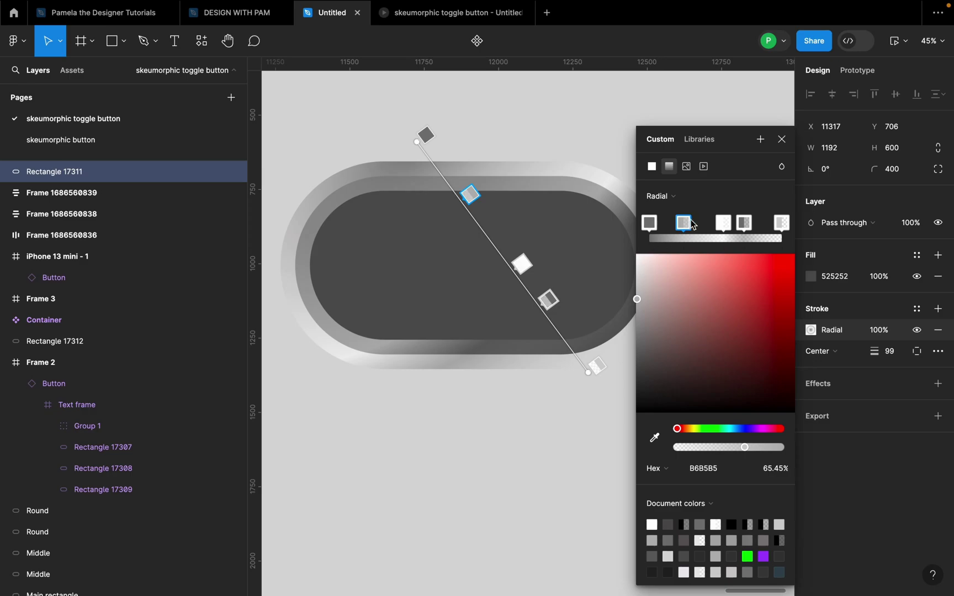
Bring the B6B5B5 and FFFFFF gradient stops closer together and raise both to 100% opacity.
click(722, 224)
click(743, 226)
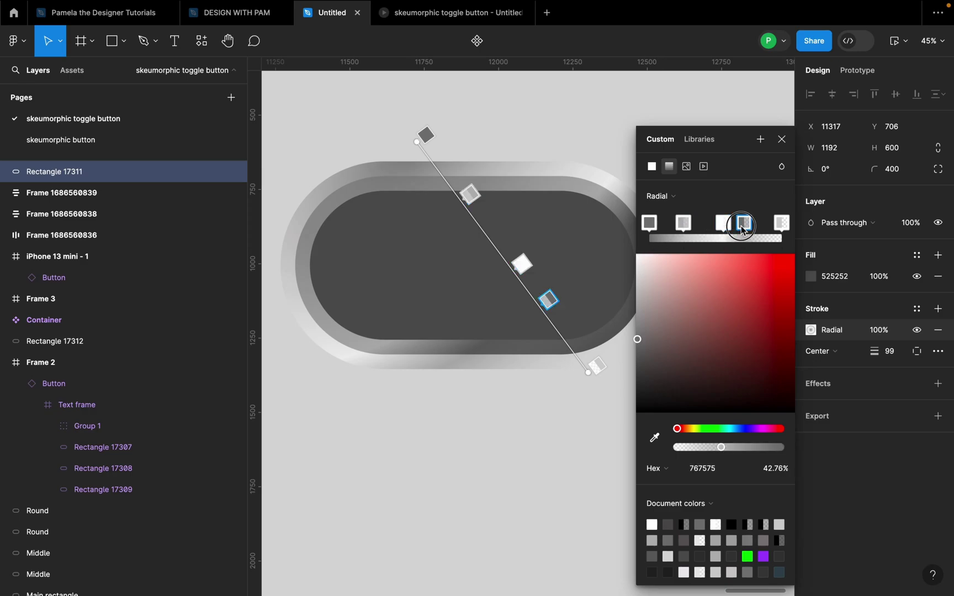
drag(732, 225, 690, 226)
drag(740, 448, 798, 452)
click(723, 232)
Raise the 767575 stop and the D0D0D0 end stop of the stroke gradient to 100% opacity.
click(744, 223)
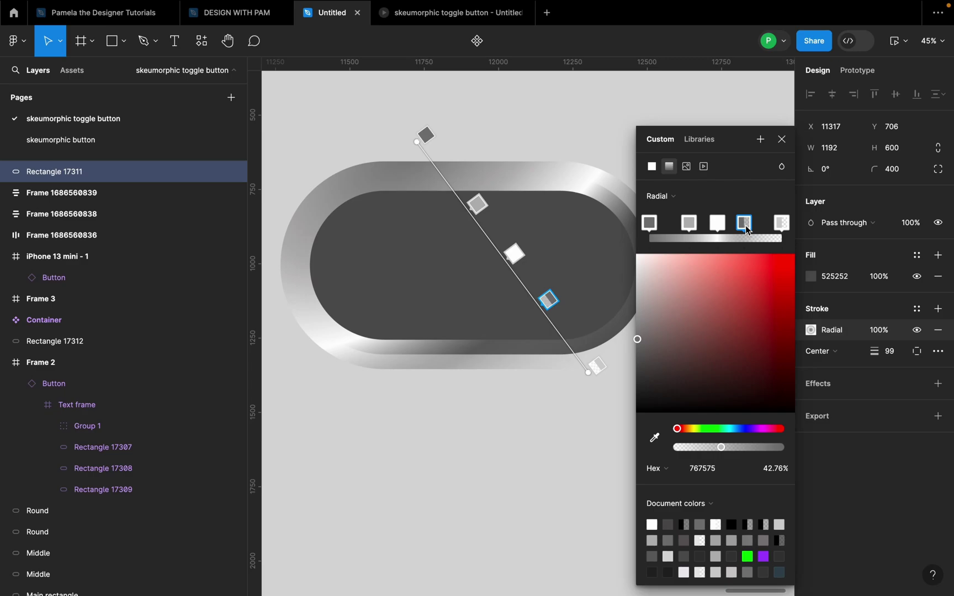
drag(726, 452, 783, 448)
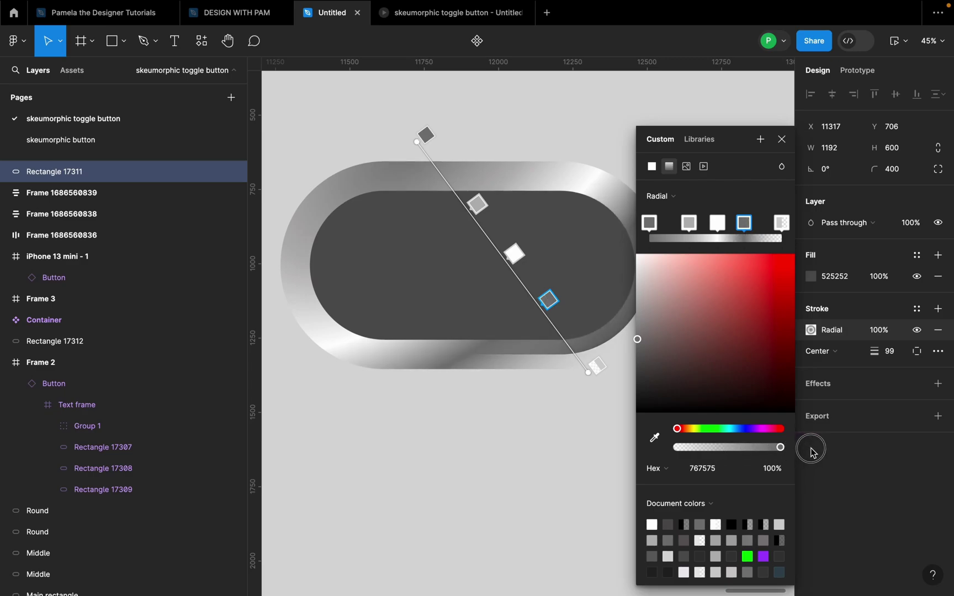
click(782, 222)
drag(677, 448, 812, 449)
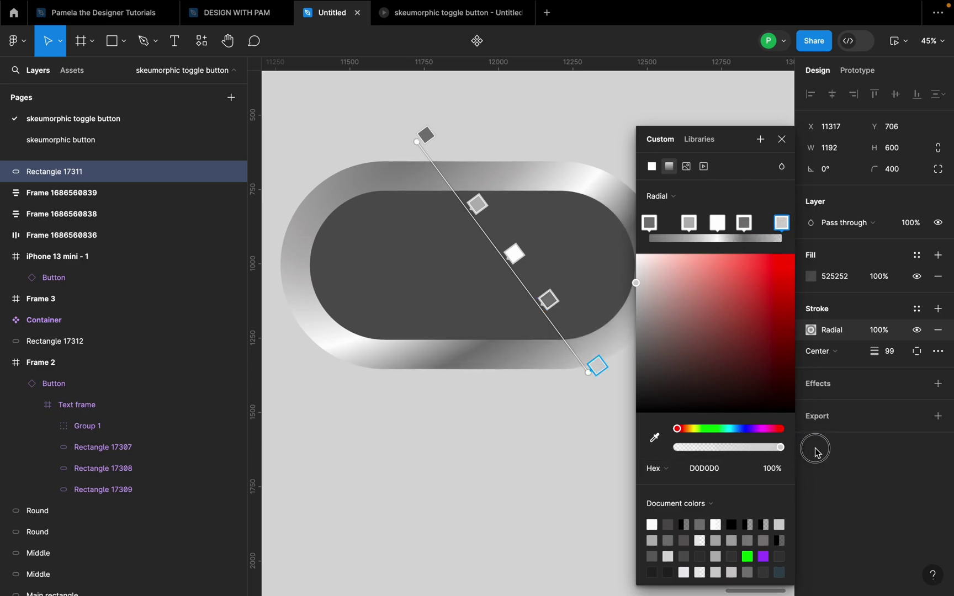
Extend the gradient line from the pill's upper edge to beyond its lower right edge, shifting the FFFFFF and 767575 stops toward the end.
ctrl+scroll(491, 296, down, 5)
click(446, 214)
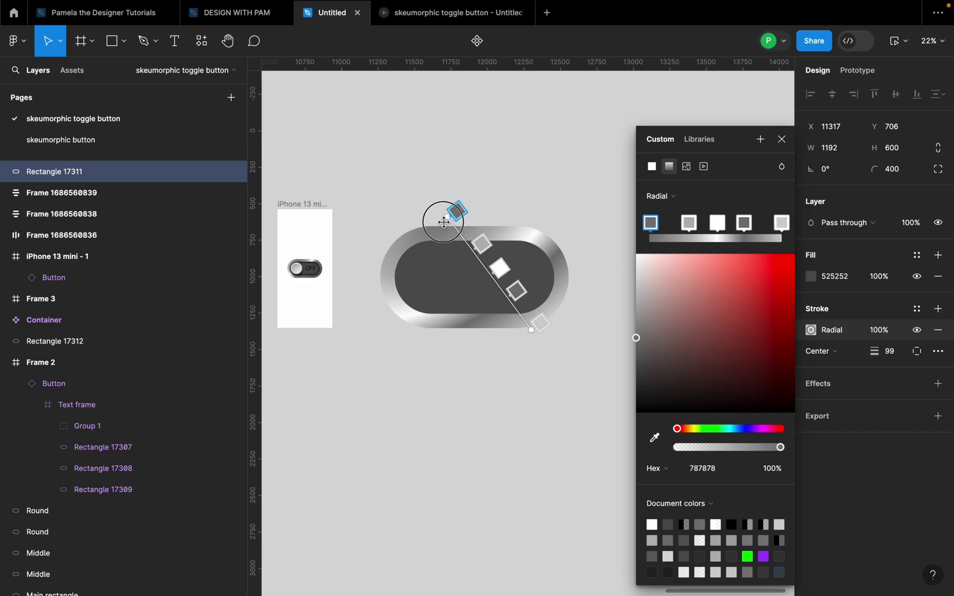
mouse_move(442, 216)
mouse_down()
mouse_move(404, 232)
mouse_move(436, 221)
mouse_up()
ctrl+scroll(476, 301, up, 3)
mouse_move(497, 267)
mouse_down()
mouse_move(579, 345)
mouse_move(558, 325)
mouse_move(591, 386)
mouse_up()
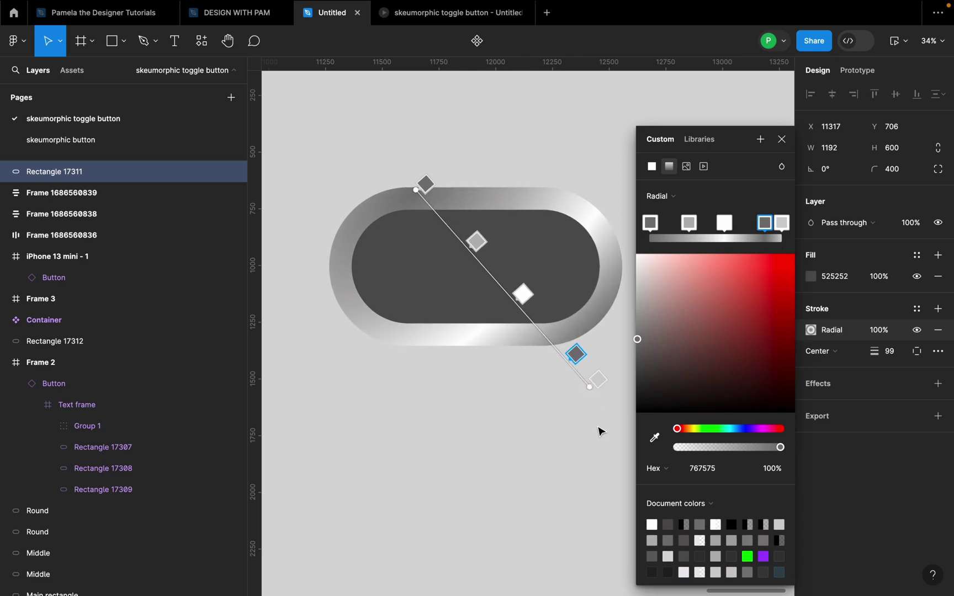
scroll(429, 356, down, 2)
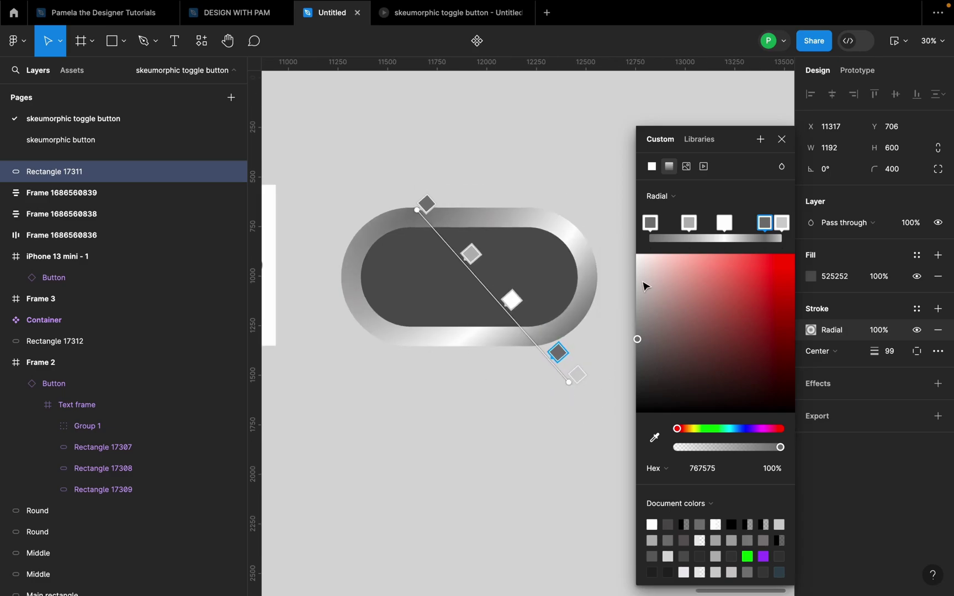
click(780, 140)
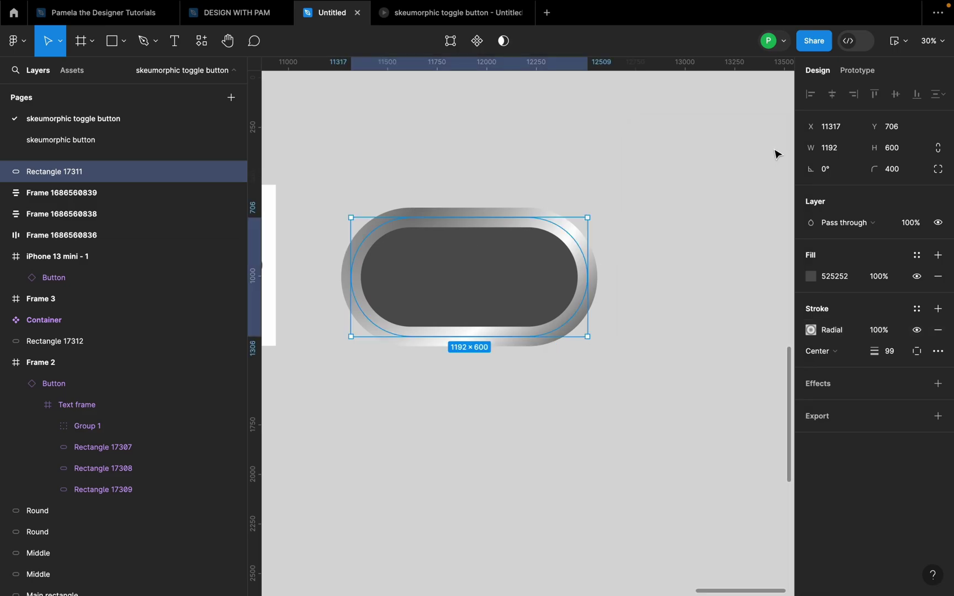
Add an inner shadow effect to the pill shape.
scroll(390, 300, up, 3)
scroll(604, 271, down, 2)
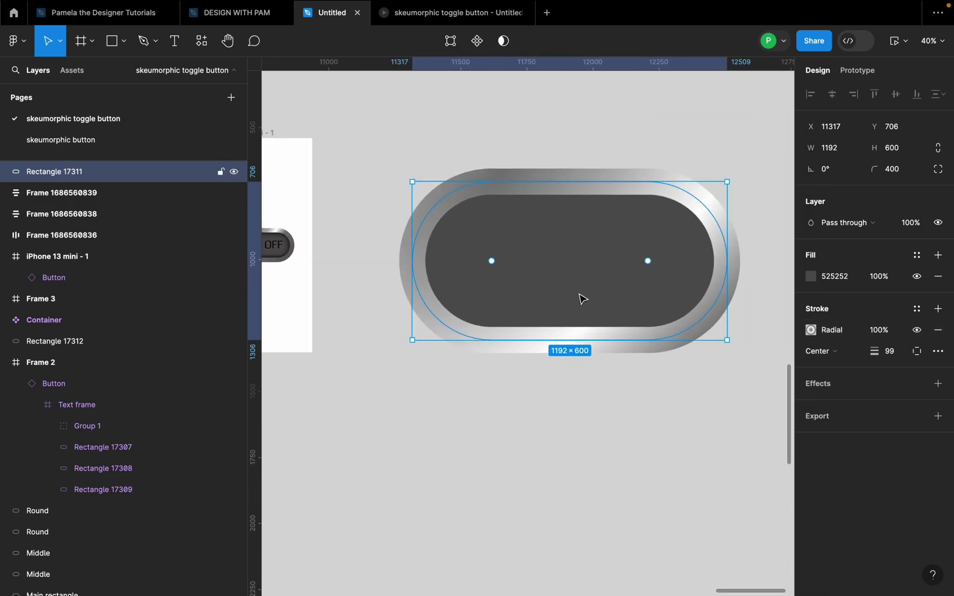
click(938, 385)
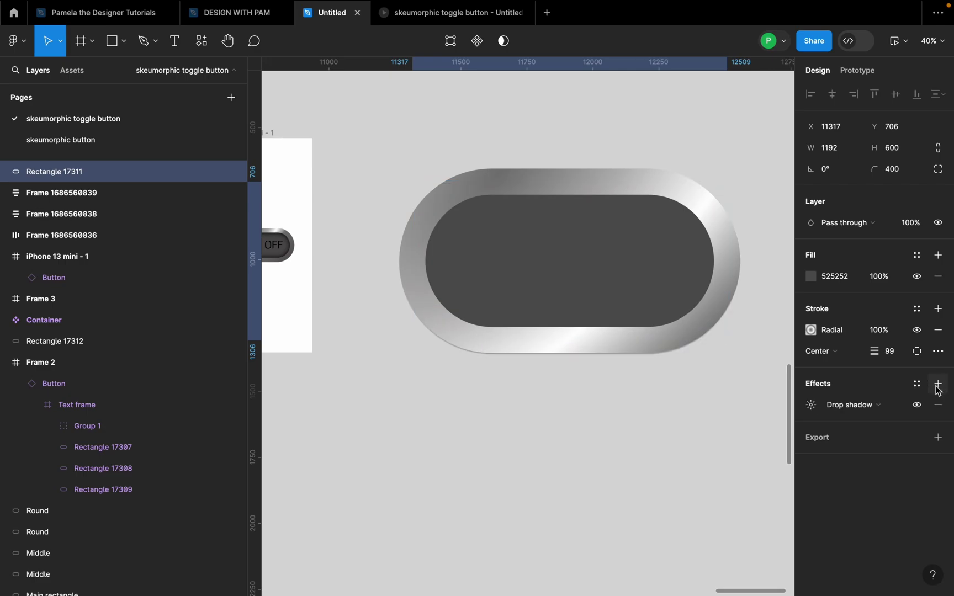
click(886, 405)
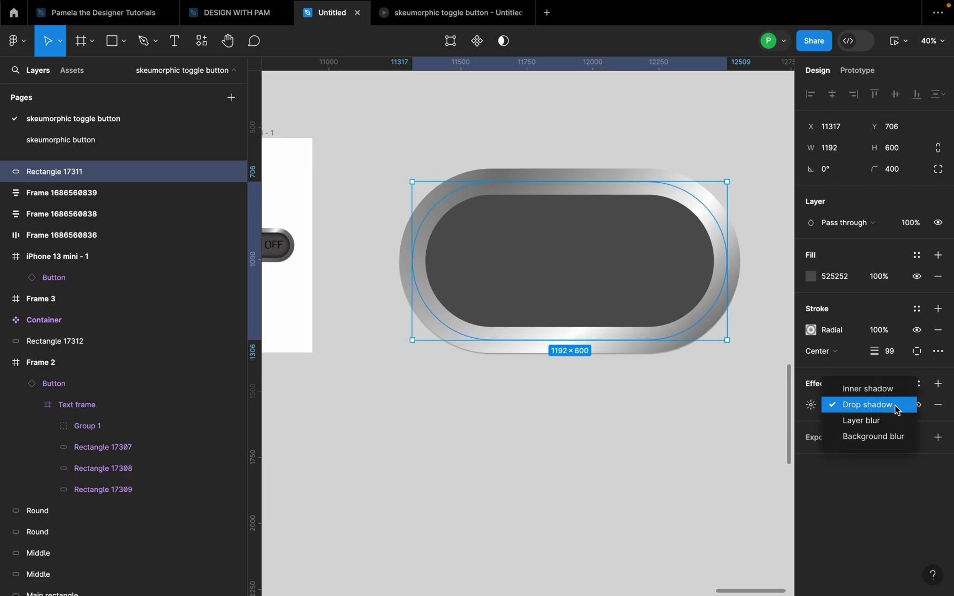
click(872, 388)
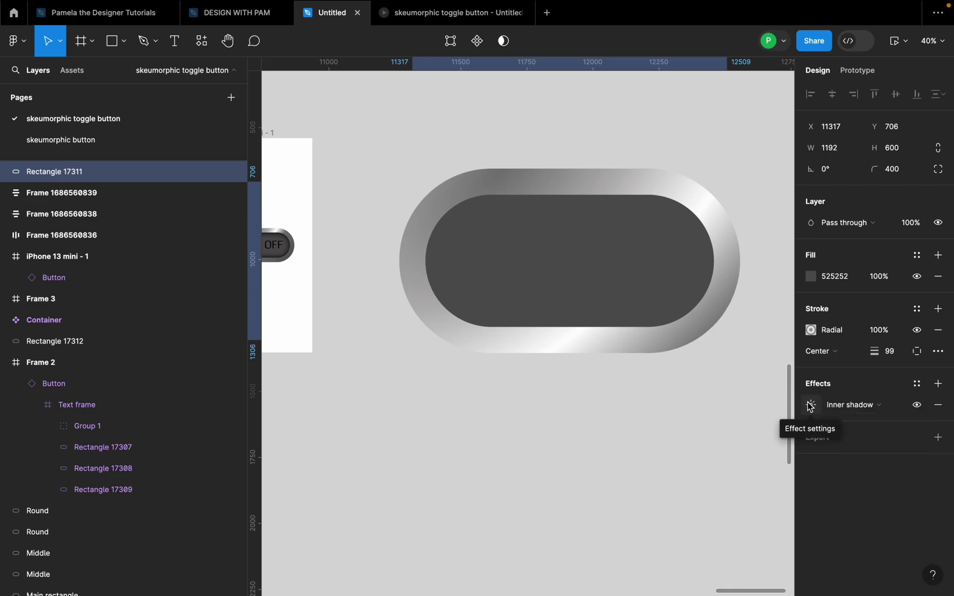
Set the inner shadow's X offset to 7, Y offset to 0 and blur to 25.
click(810, 406)
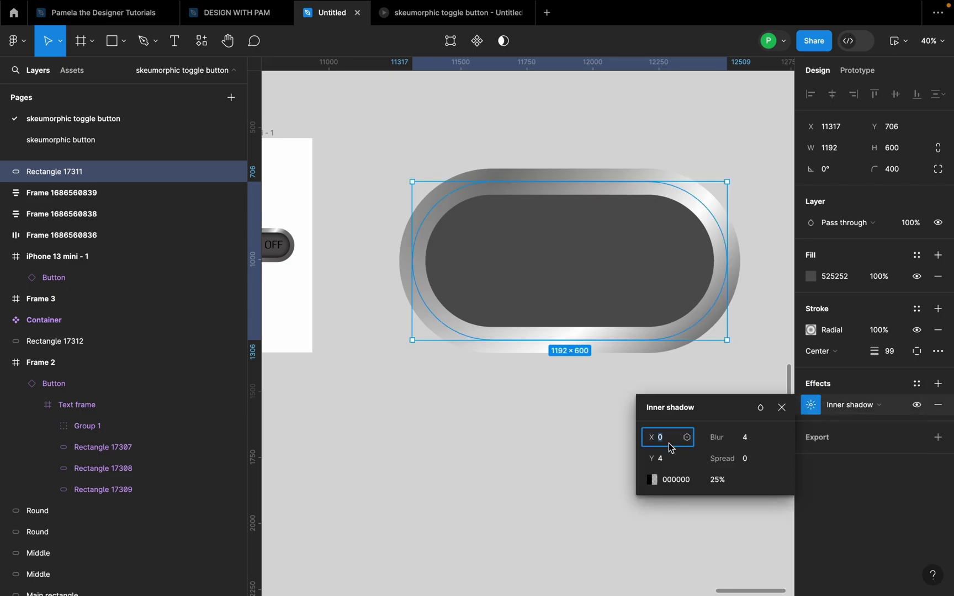
click(671, 459)
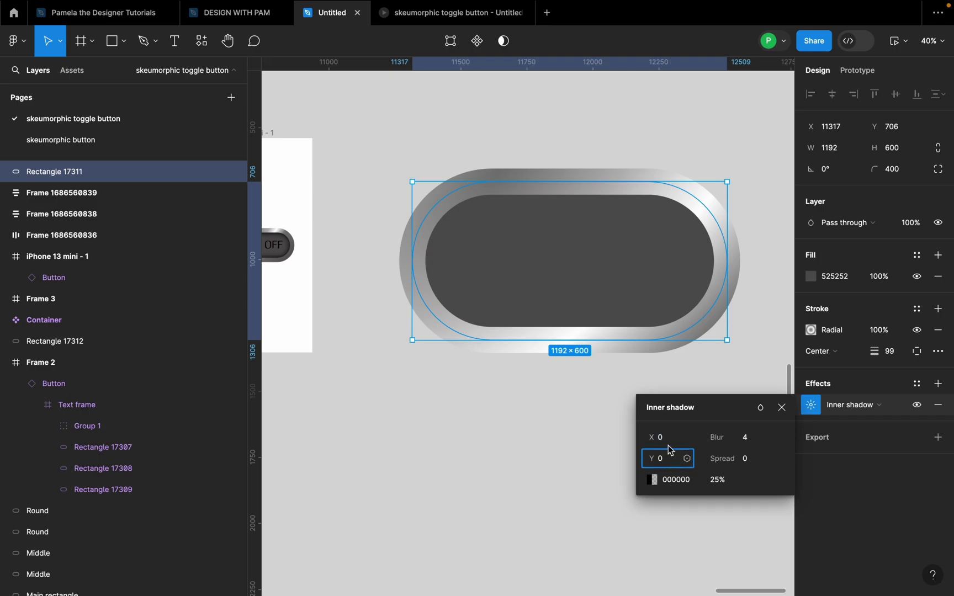
click(667, 439)
click(750, 440)
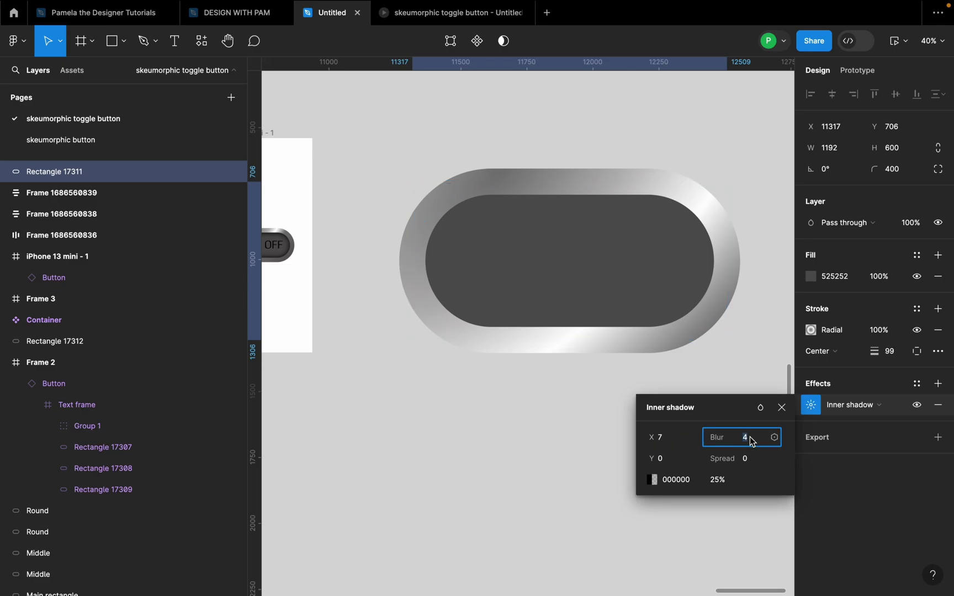
text(25)
key(Return)
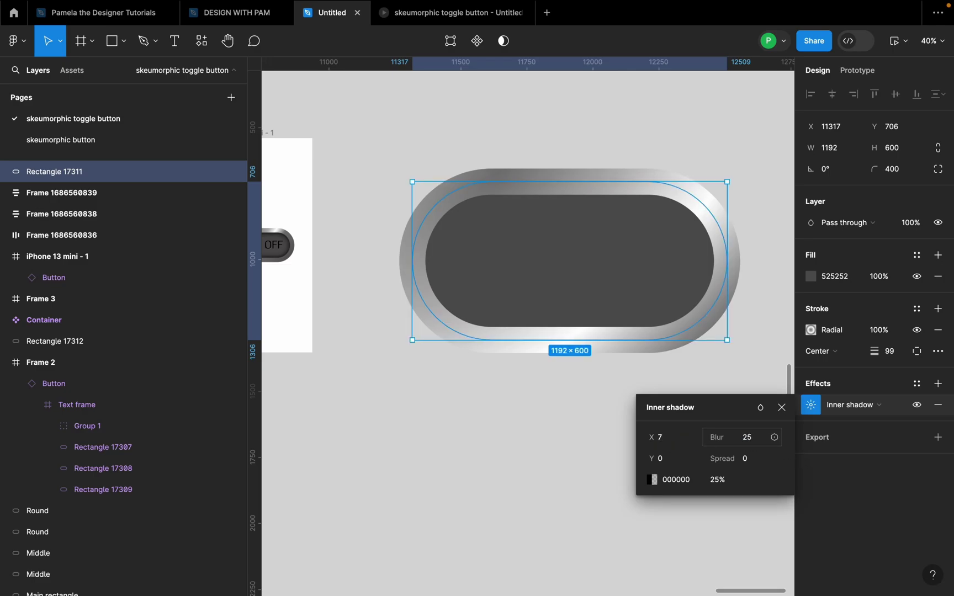
Set the inner shadow's spread to 125.
click(757, 457)
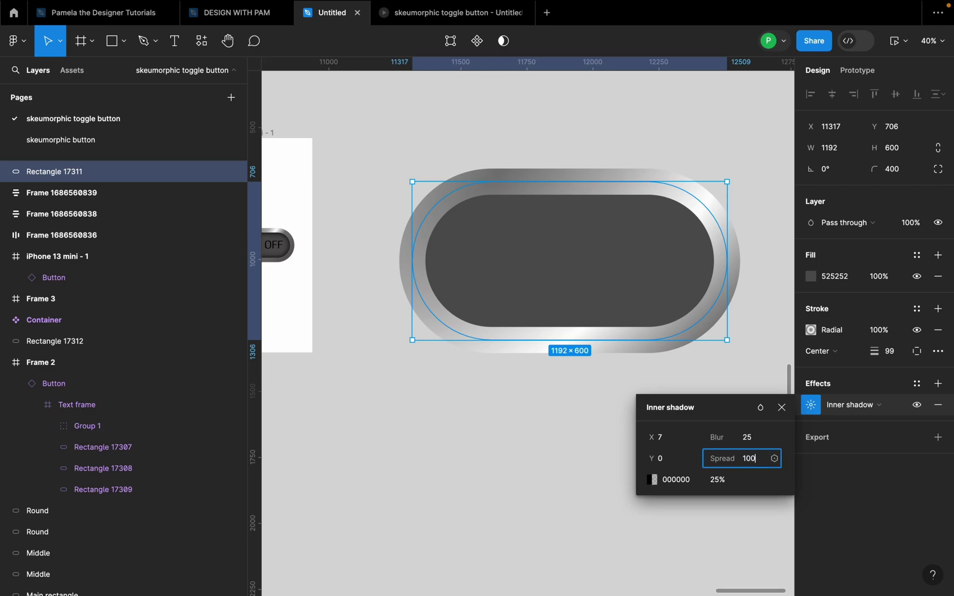
key(Return)
click(754, 460)
text(125)
key(Return)
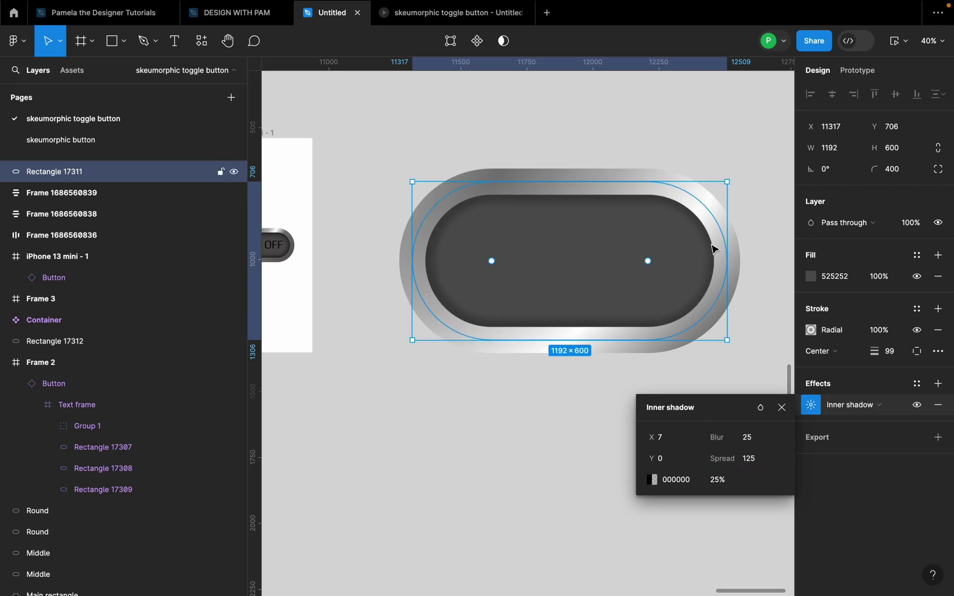
Examine the pill's inner shadow and metallic rim up close, and the whole base beside the iPhone 13 mini frame.
scroll(671, 183, up, 2)
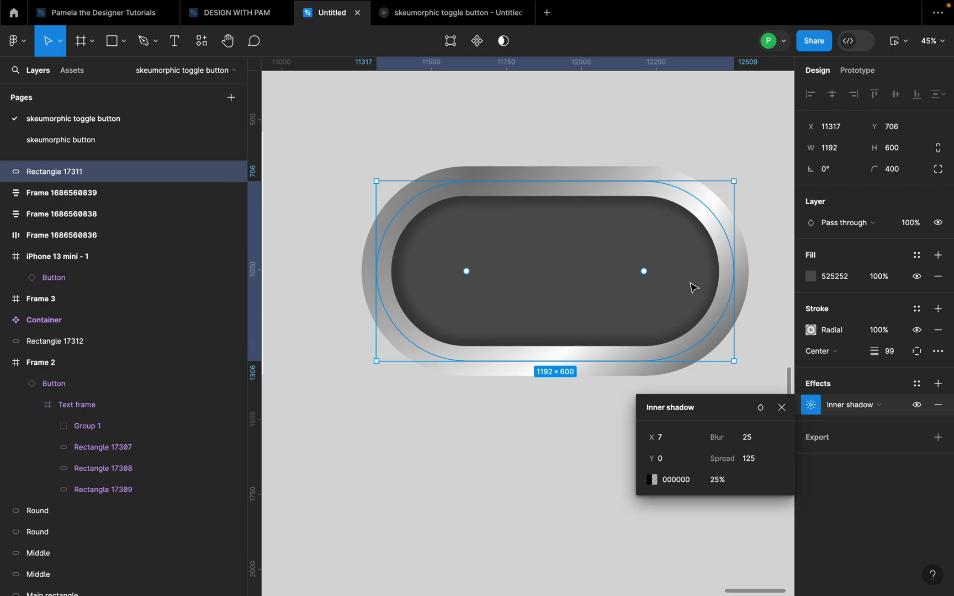
scroll(450, 239, up, 1)
scroll(634, 225, up, 1)
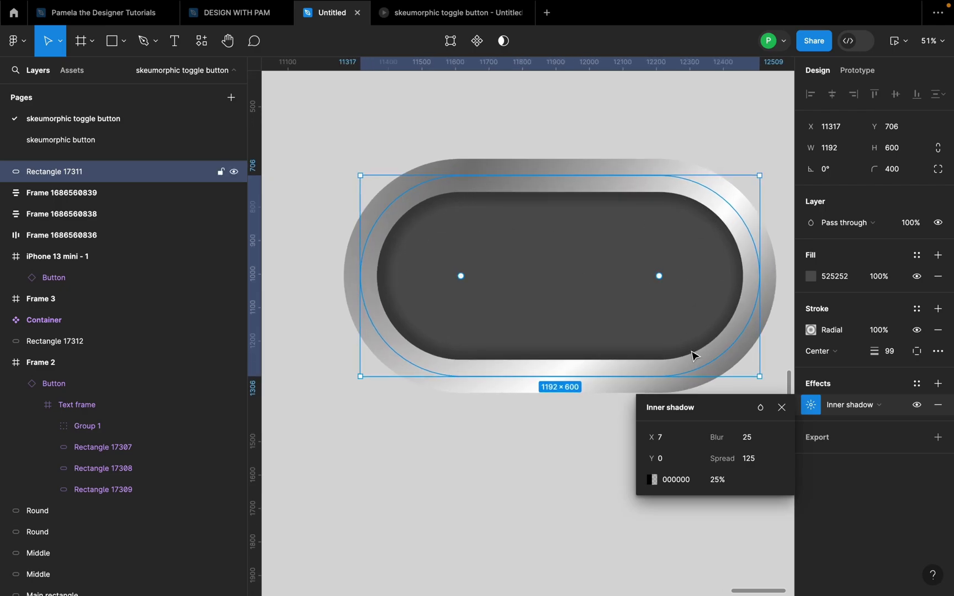
key(Escape)
key(Escape)
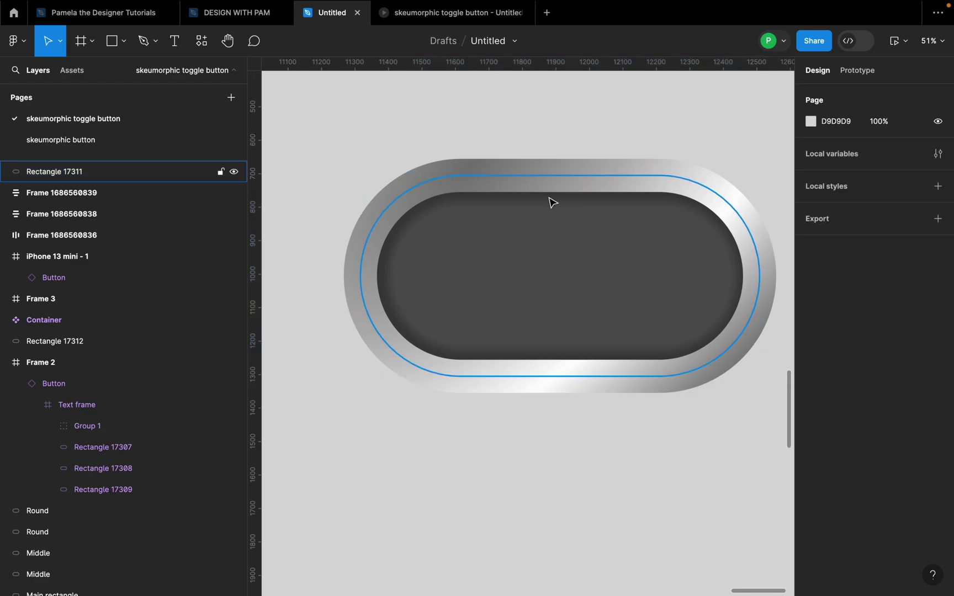
scroll(546, 216, up, 3)
scroll(549, 291, up, 2)
scroll(596, 291, down, 2)
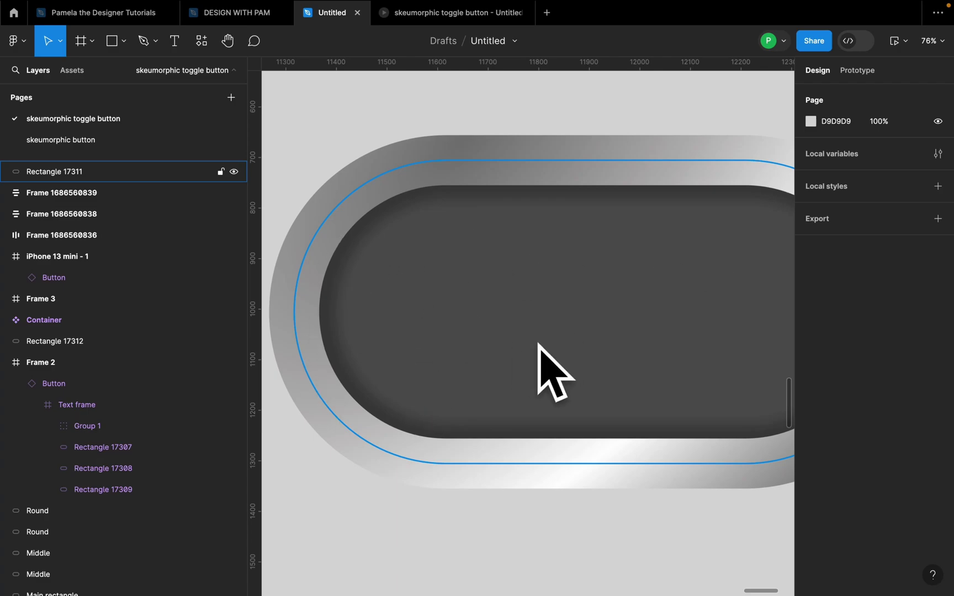
scroll(471, 378, down, 2)
scroll(475, 381, down, 1)
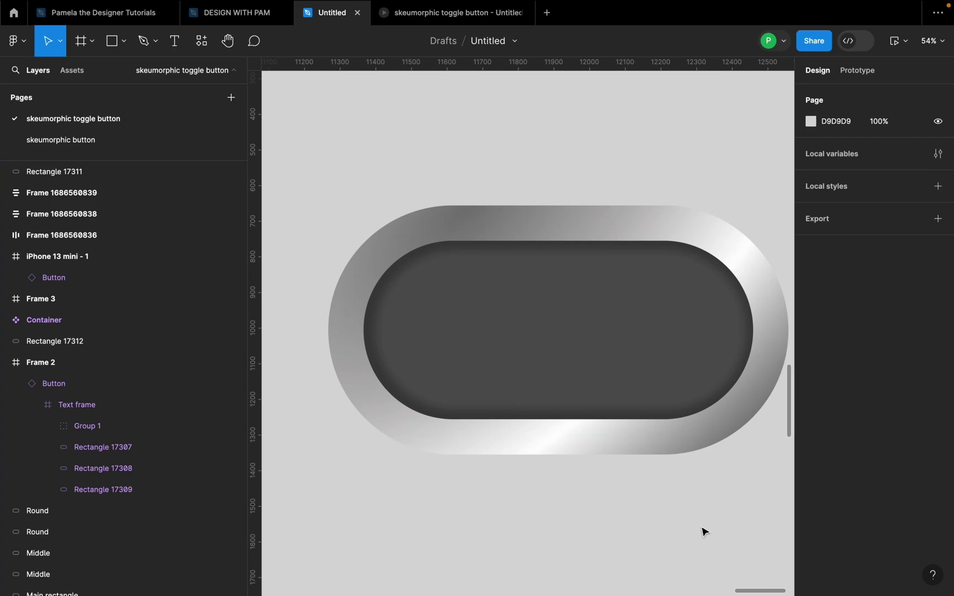
scroll(554, 494, down, 1)
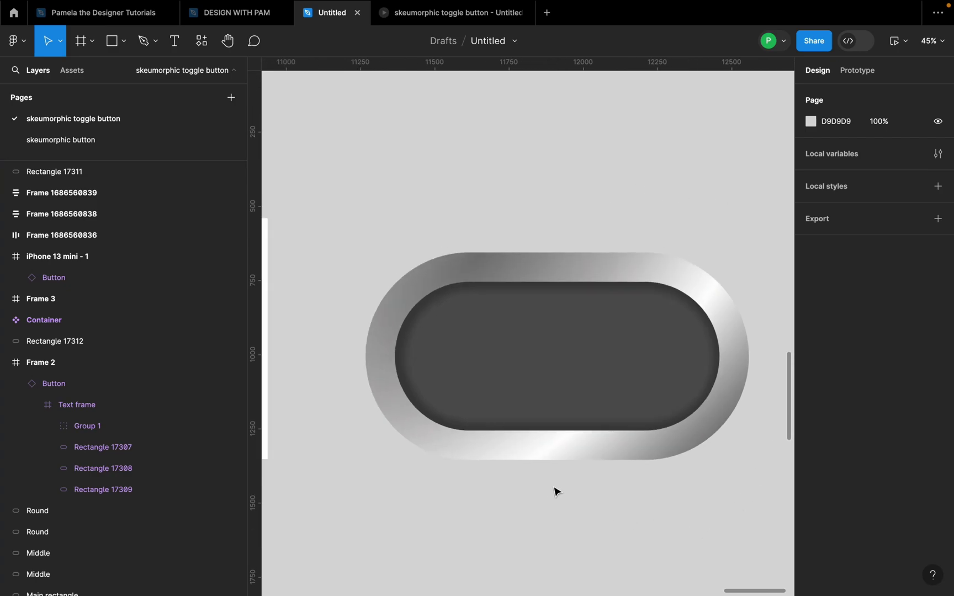
scroll(502, 387, up, 1)
click(571, 311)
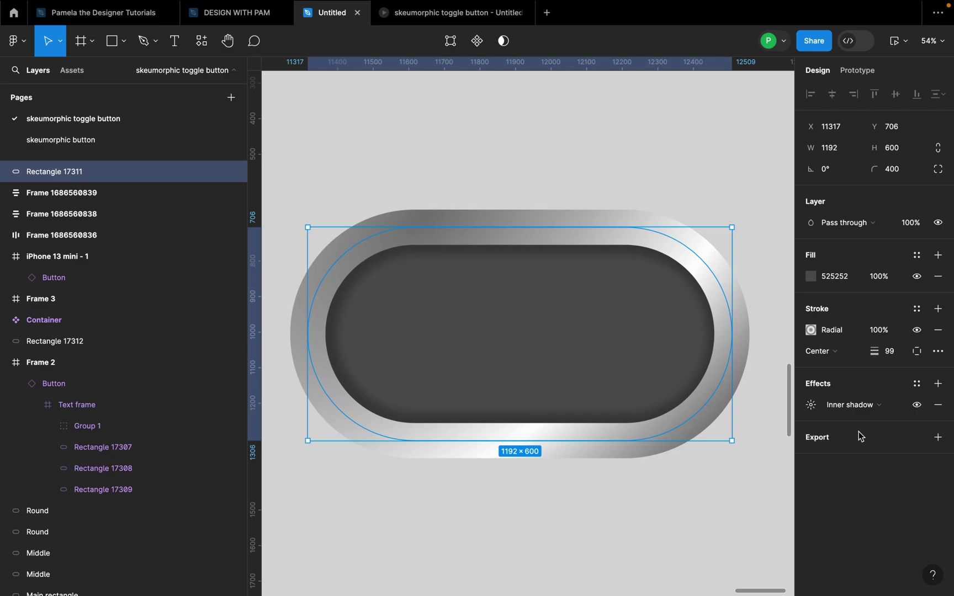
key(Escape)
key(shift+1)
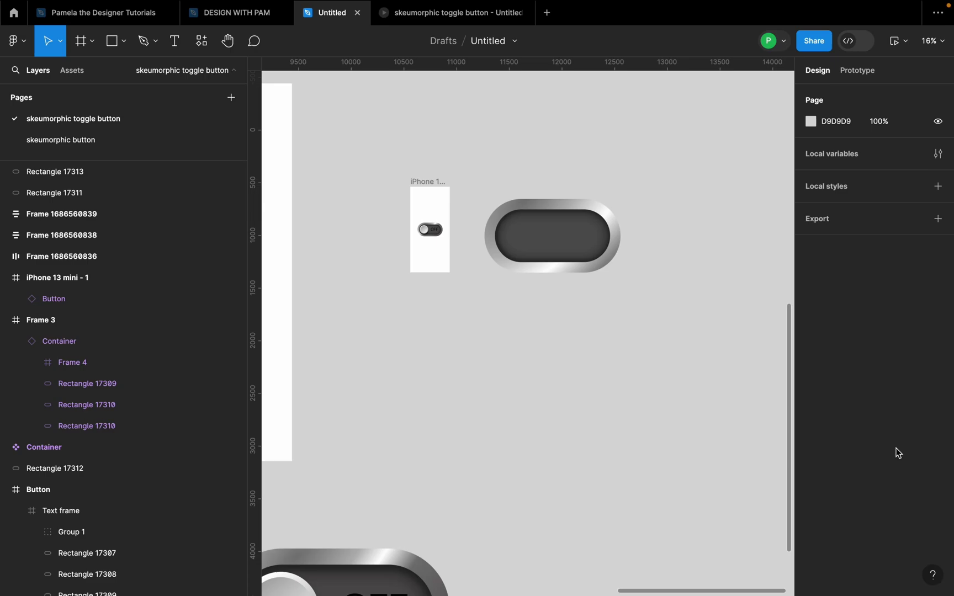
scroll(602, 232, up, 2)
scroll(601, 226, up, 2)
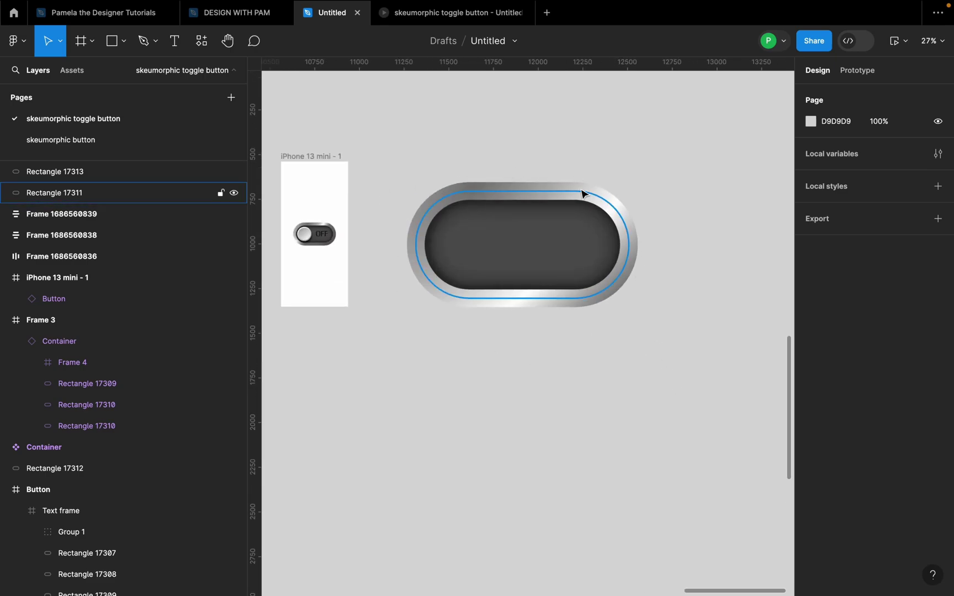
Draw a rectangle about 1123 × 371 below the pill base and fill it with the base's dark grey, 525252.
key(r)
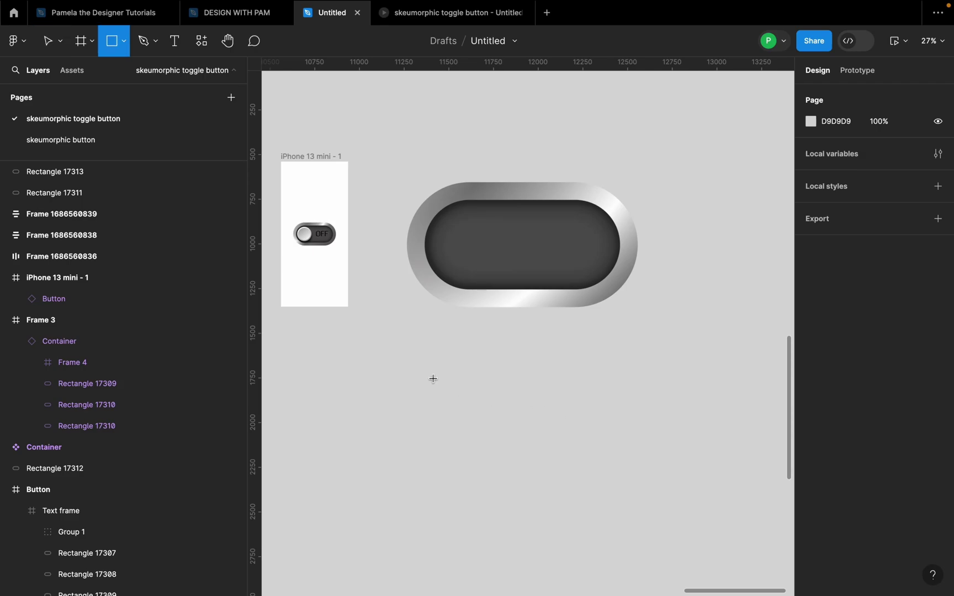
mouse_move(432, 351)
mouse_down()
mouse_move(472, 418)
mouse_move(633, 416)
mouse_up()
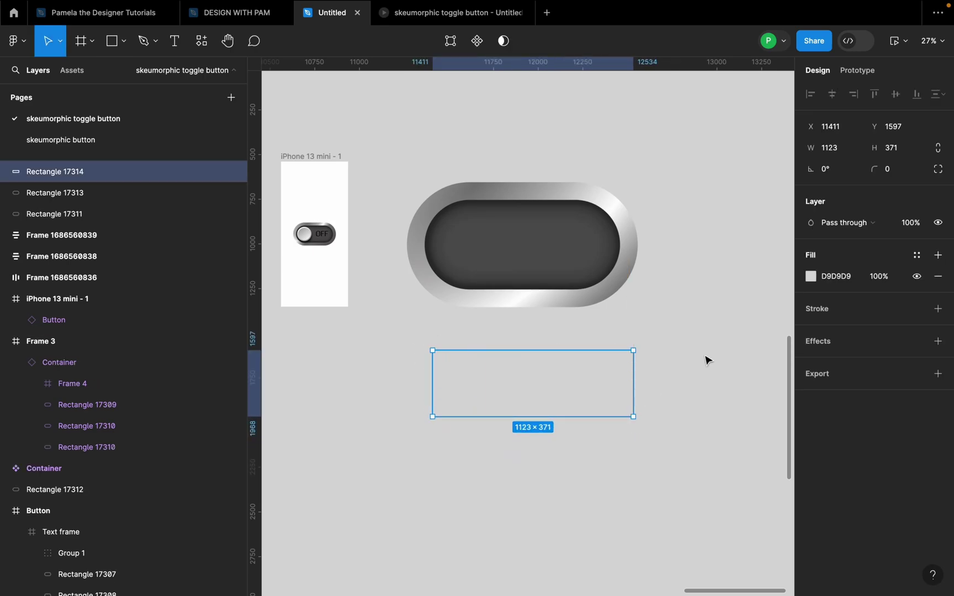
click(810, 276)
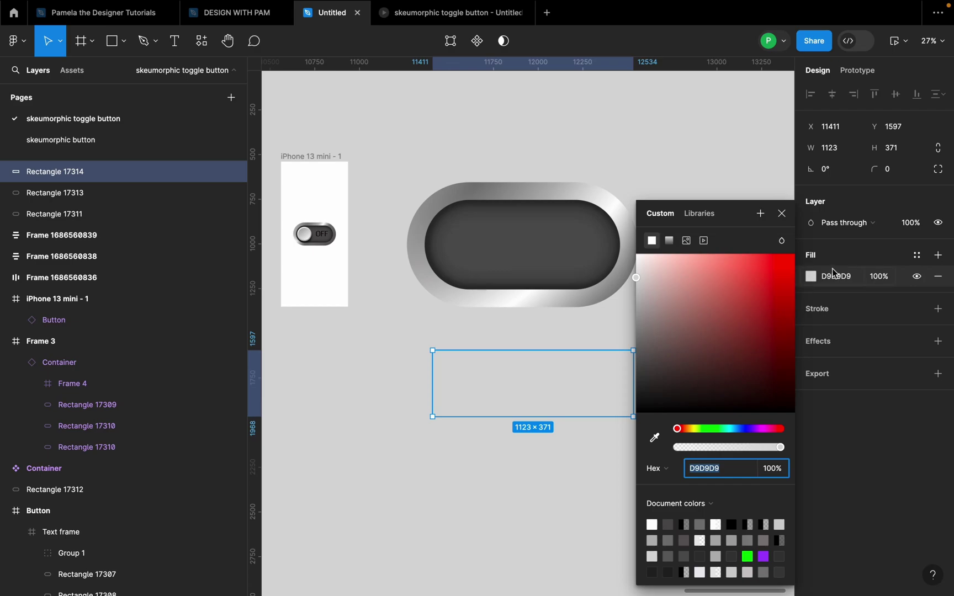
click(655, 438)
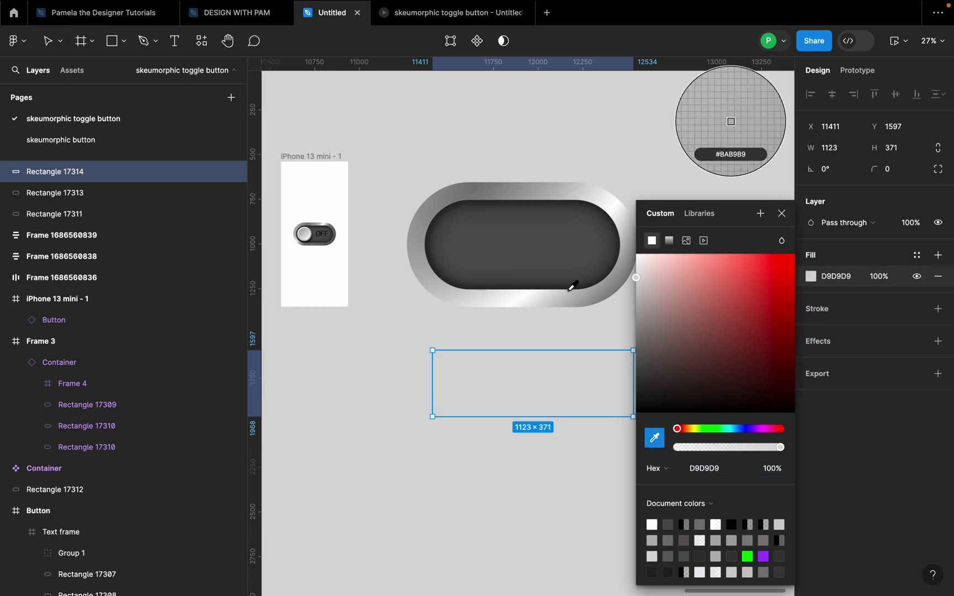
click(566, 226)
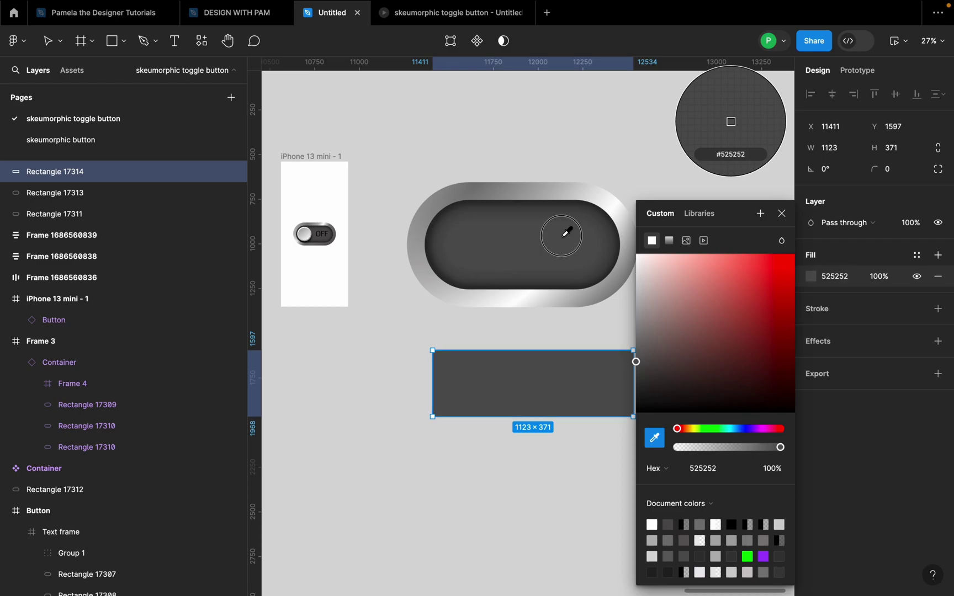
click(782, 213)
drag(613, 383, 603, 372)
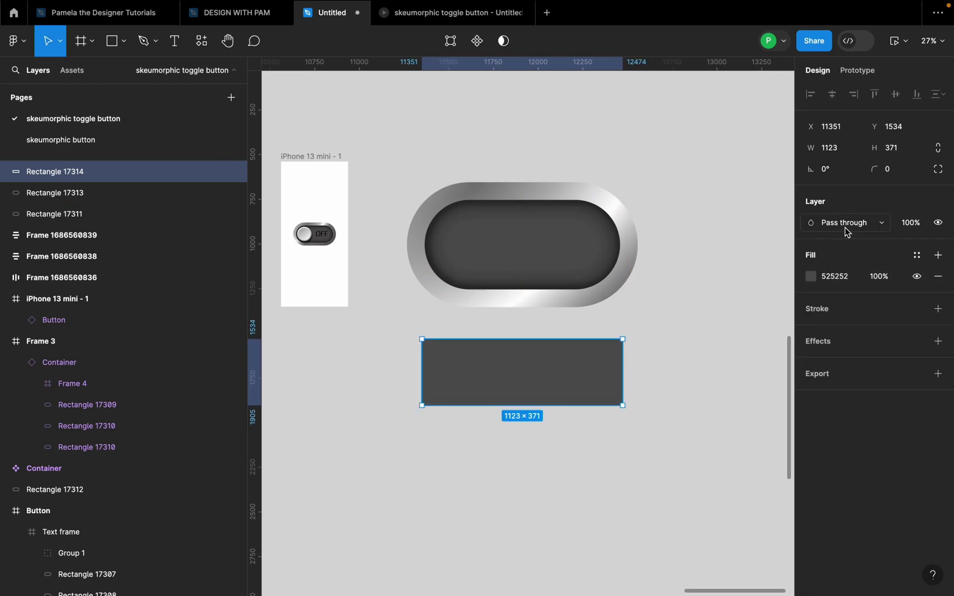
Resize the new rectangle to 1278 × 690 and align it directly beneath the pill base.
click(843, 151)
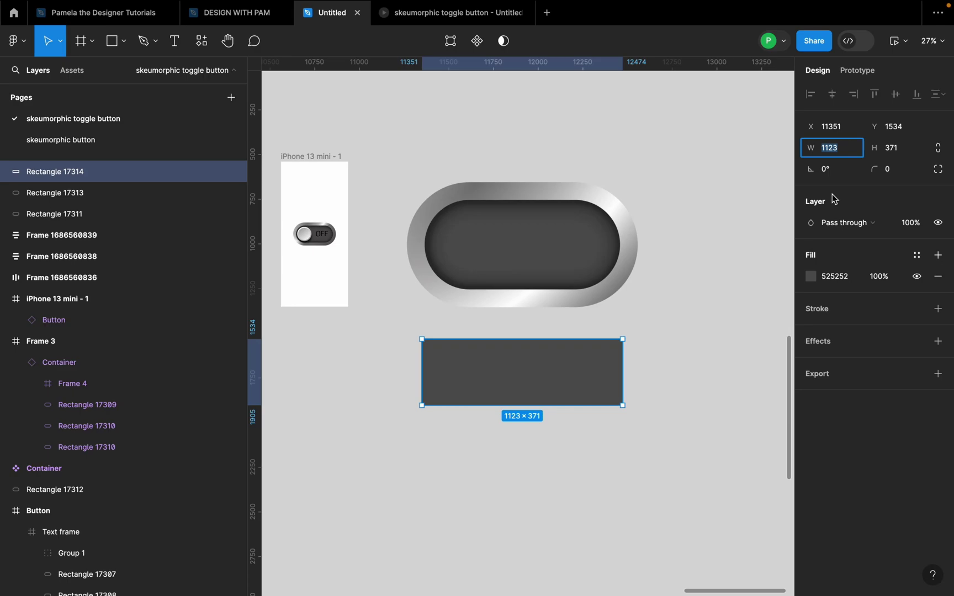
text(12)
key(Return)
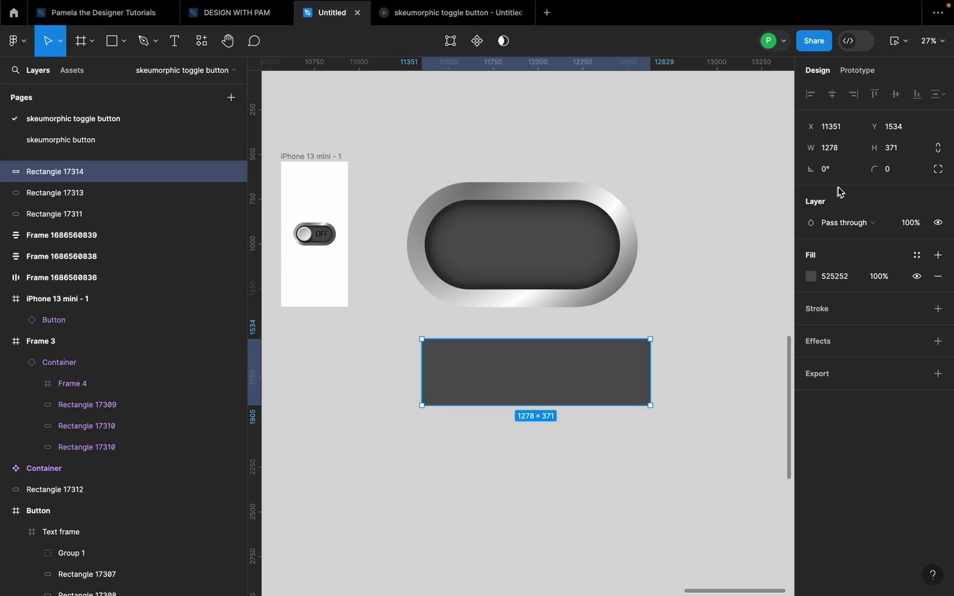
click(907, 150)
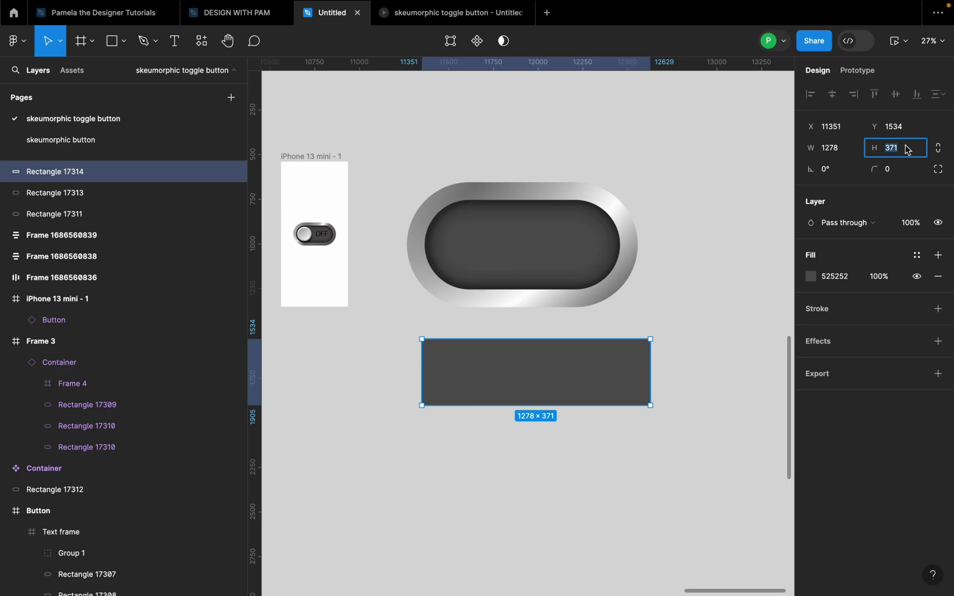
text(690)
key(Return)
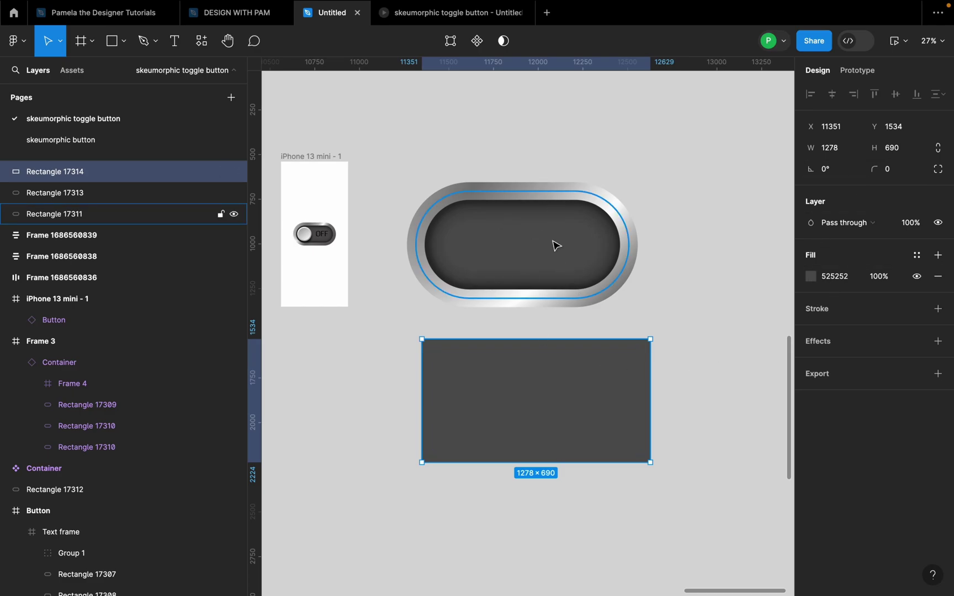
drag(534, 388, 528, 387)
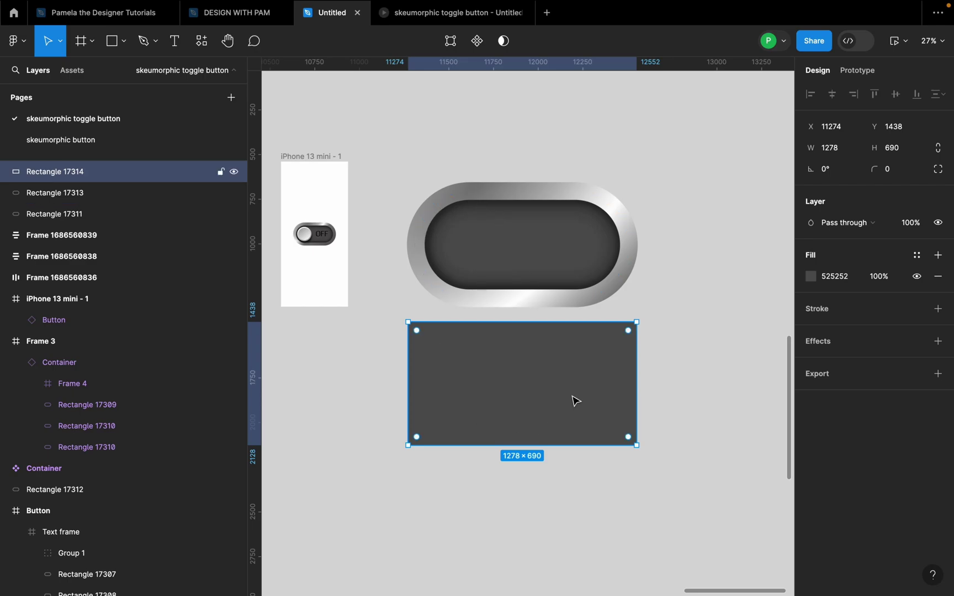
Add a linear gradient stroke to the rectangle and tilt the gradient so it starts nearer the upper-left corner.
click(937, 310)
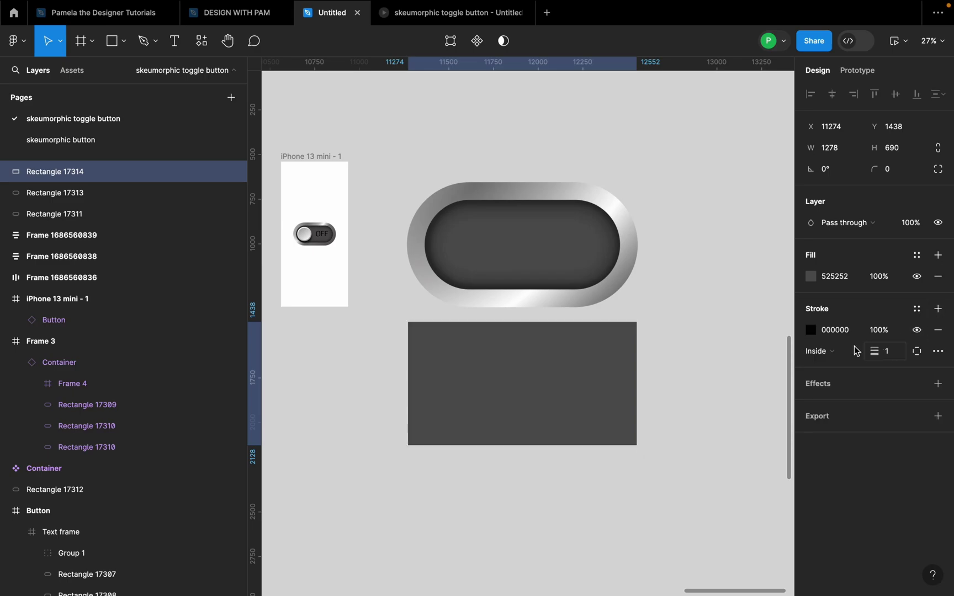
click(811, 331)
click(669, 242)
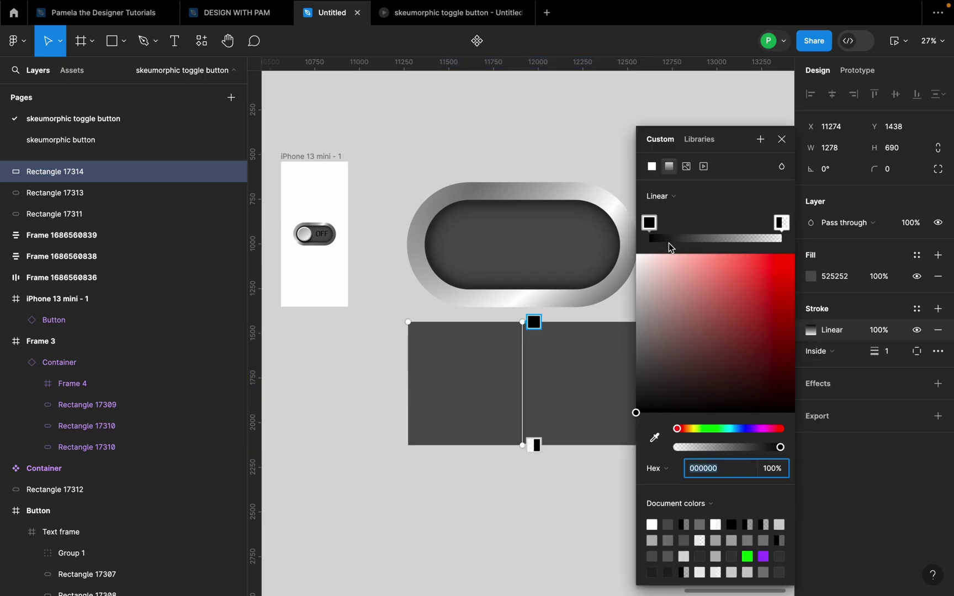
drag(522, 322, 464, 322)
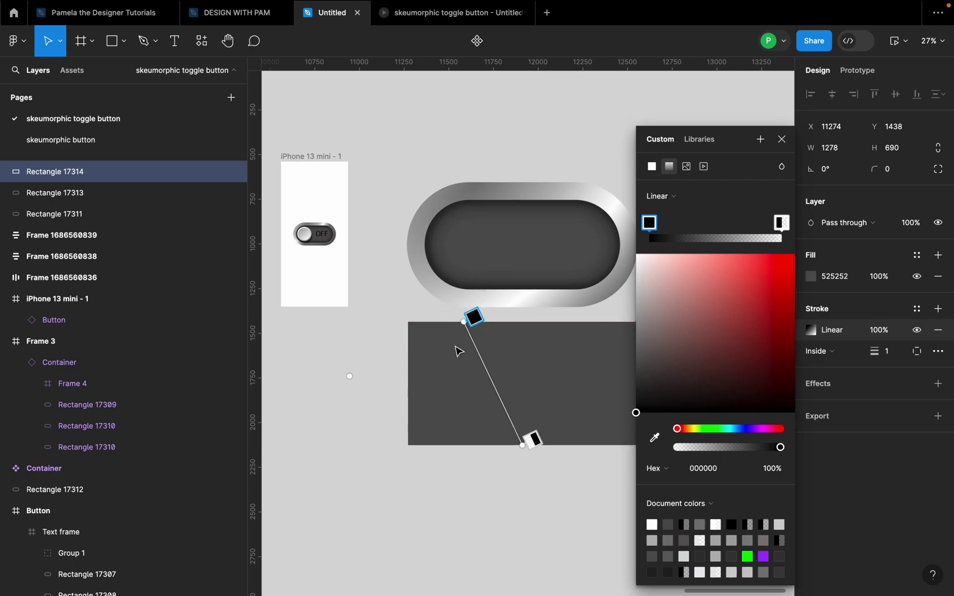
scroll(452, 352, down, 3)
Set the stroke gradient's start color to 807C7C and its transparent end stop to EAEAEA.
click(719, 469)
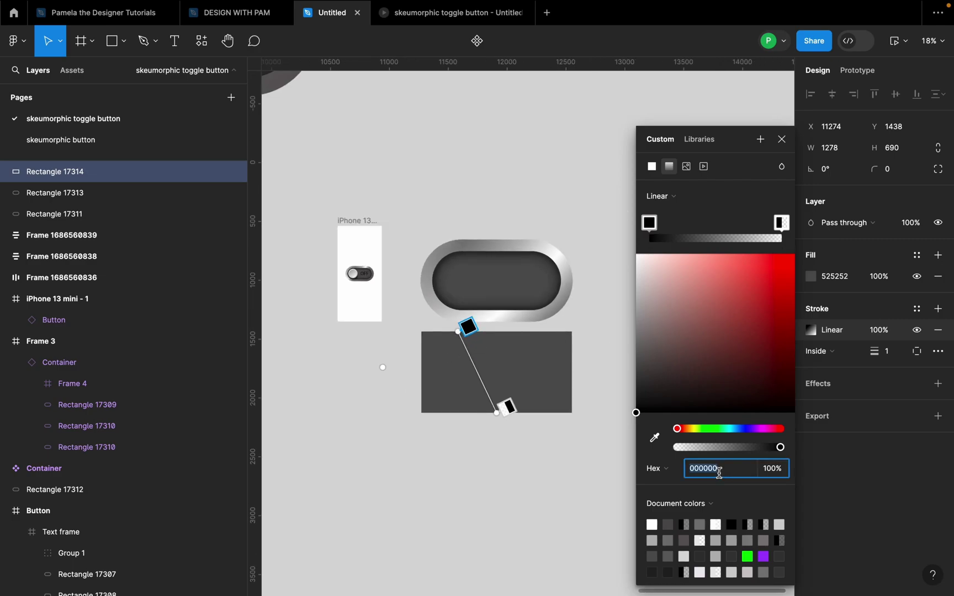
text(807c7c)
key(Return)
click(780, 223)
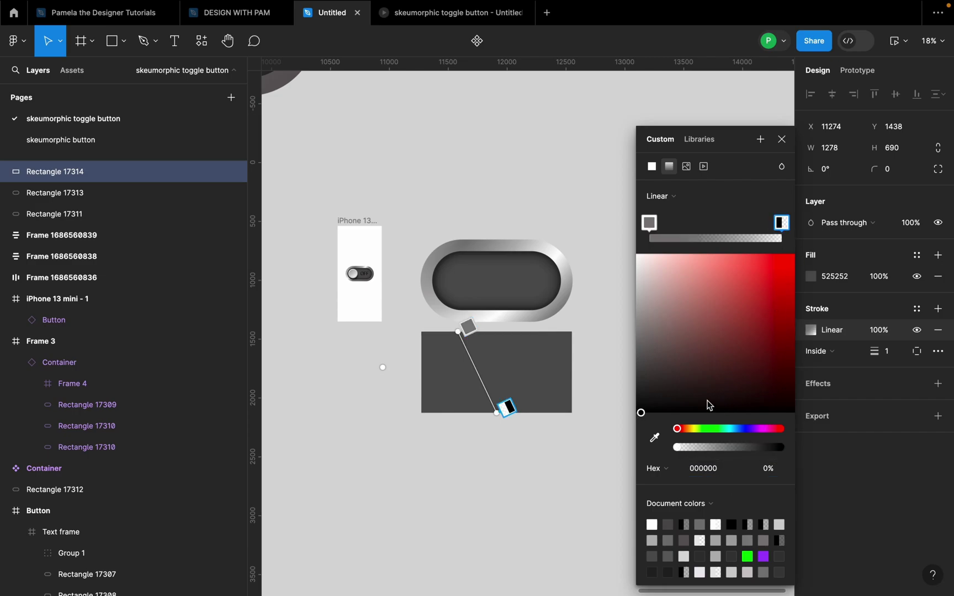
click(712, 468)
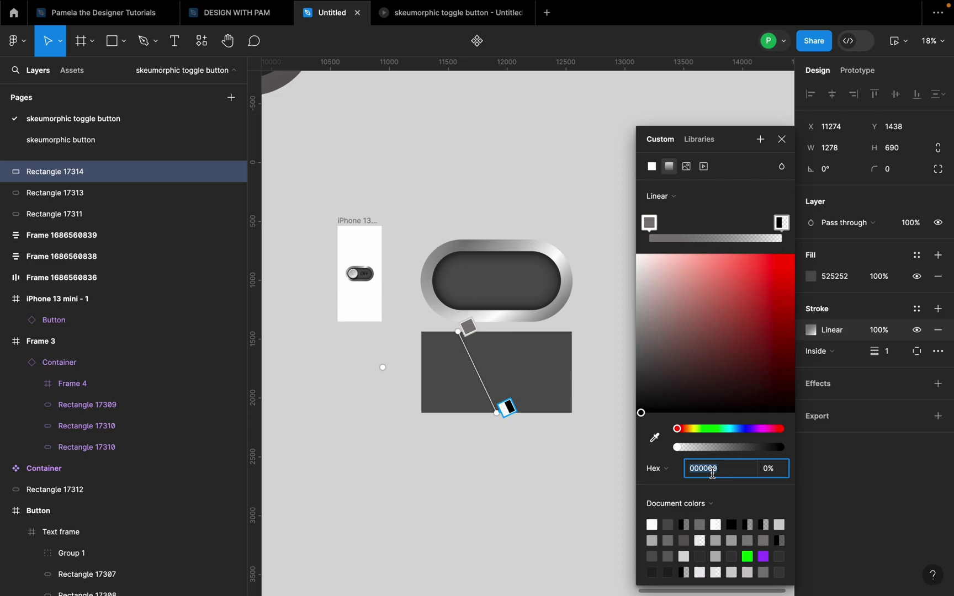
text(eaeaea)
key(Return)
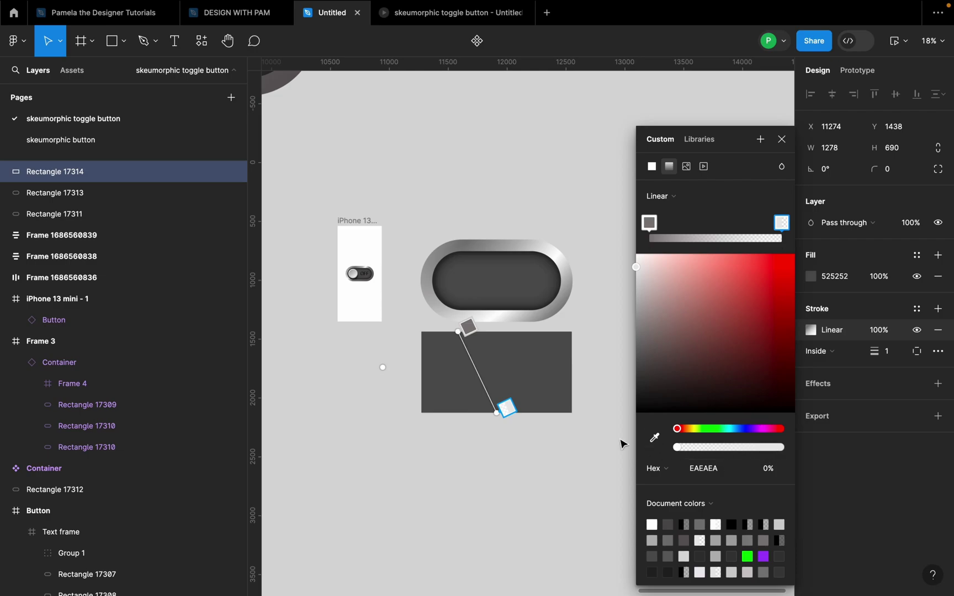
Set the rectangle's stroke weight to 10.
click(649, 222)
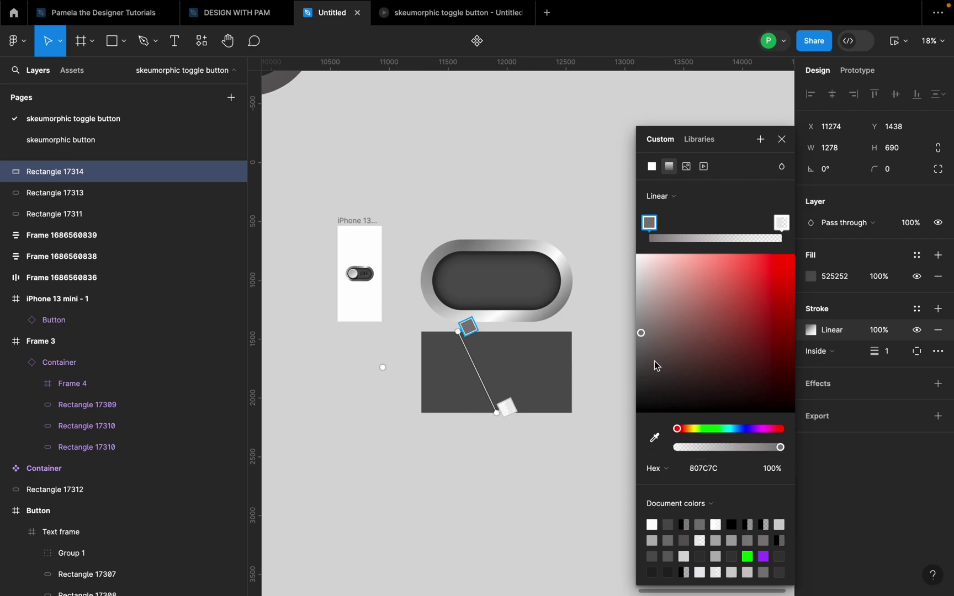
click(891, 355)
text(10)
key(Return)
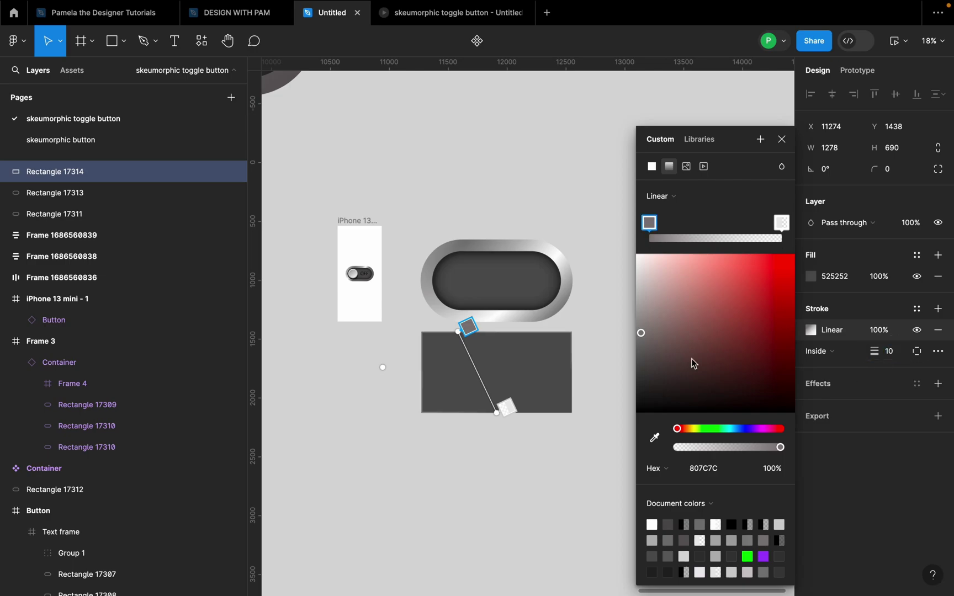
scroll(610, 367, up, 2)
click(782, 139)
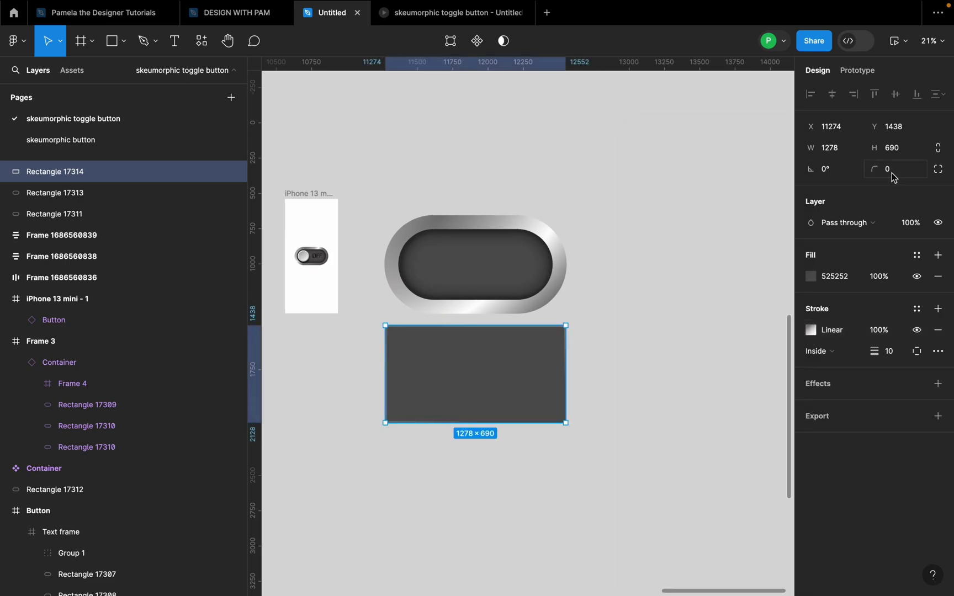
Set the rectangle's corner radius to 400 and hide its fill, keeping only the gradient outline.
click(906, 180)
key(Return)
scroll(395, 409, up, 3)
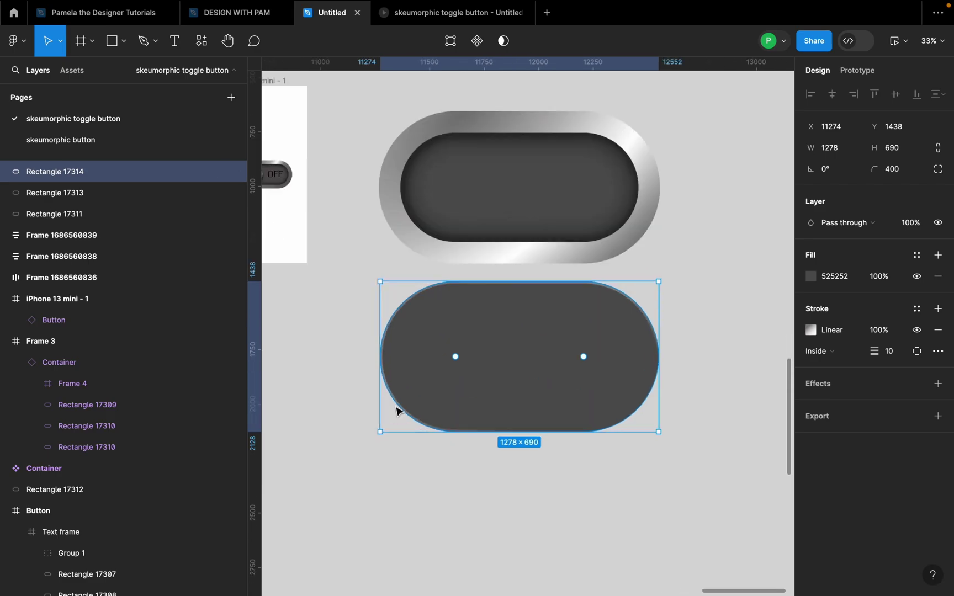
click(915, 282)
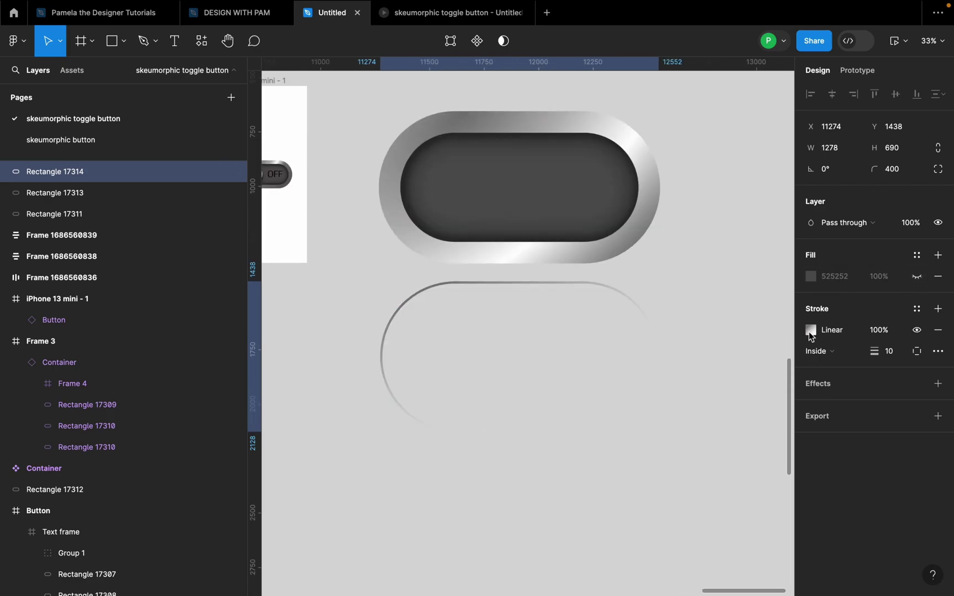
Move the gradient outline up onto the metallic rim of the pill base.
click(602, 334)
click(626, 305)
mouse_move(598, 358)
mouse_down()
mouse_move(643, 210)
mouse_move(590, 187)
mouse_up()
click(711, 221)
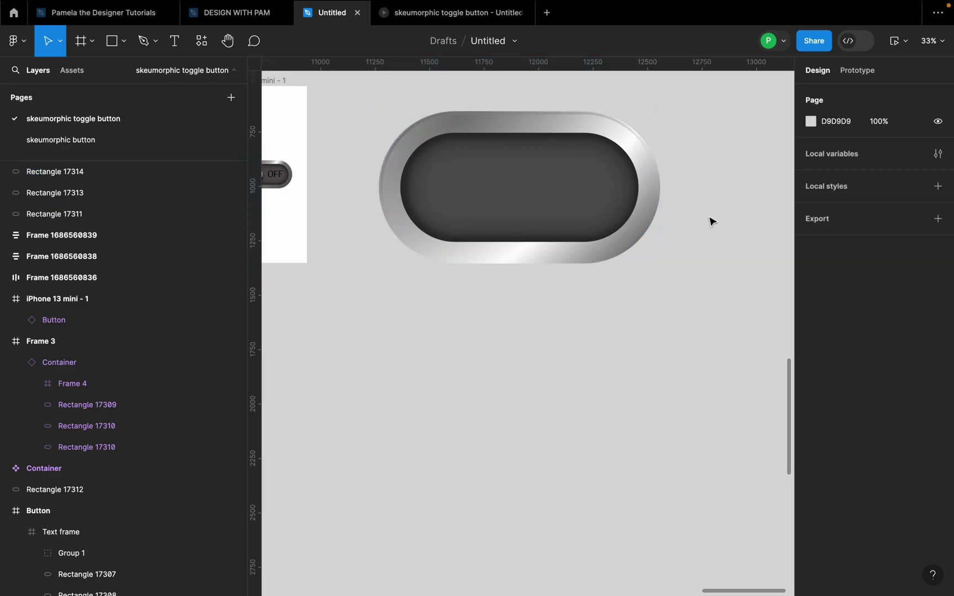
Stretch the outline's upper-right corner to the rim's outer edge, making it about 1284 × 699.
scroll(704, 243, right, 3)
scroll(683, 220, up, 2)
scroll(683, 221, up, 5)
click(634, 198)
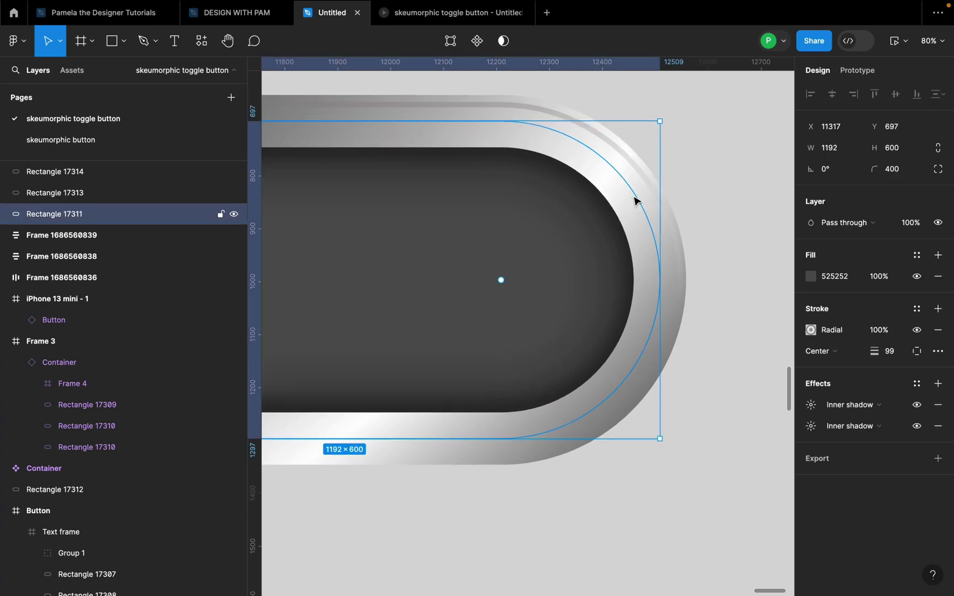
click(685, 245)
click(669, 207)
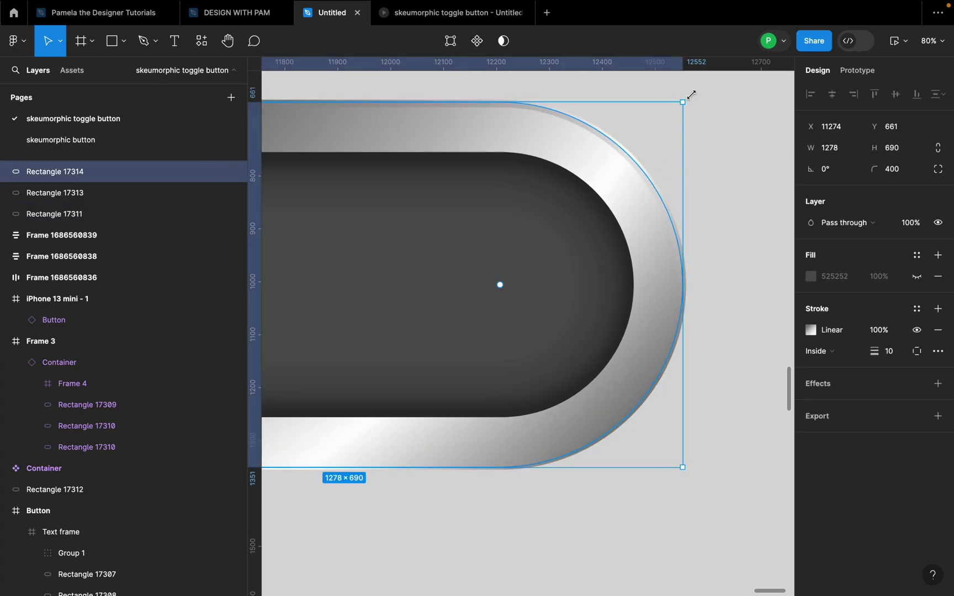
drag(684, 98, 684, 98)
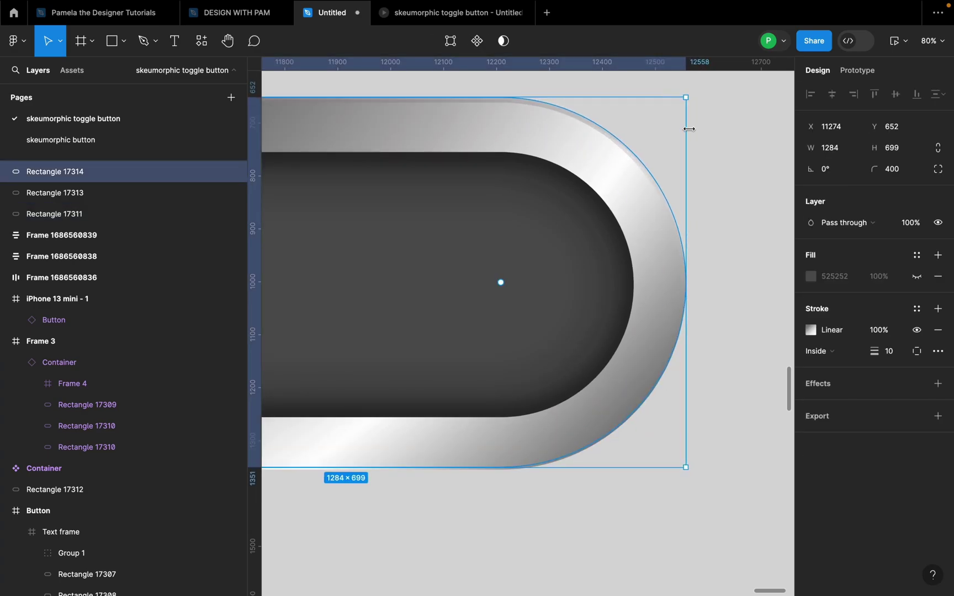
click(731, 159)
Extend the outline's left side to the rim's outer edge and fine-tune its fit along the upper-right curve.
scroll(729, 198, down, 5)
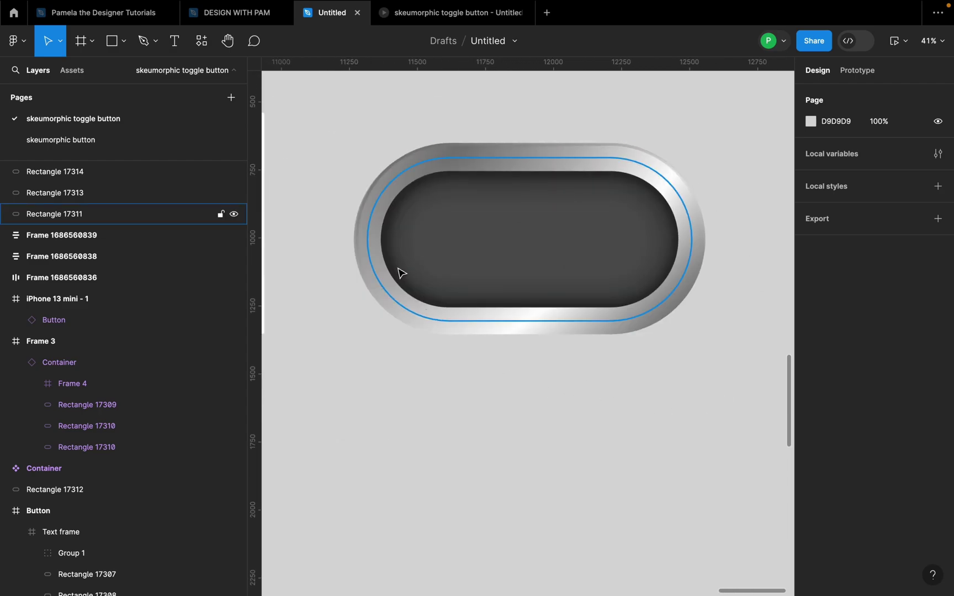
scroll(303, 246, up, 5)
click(423, 237)
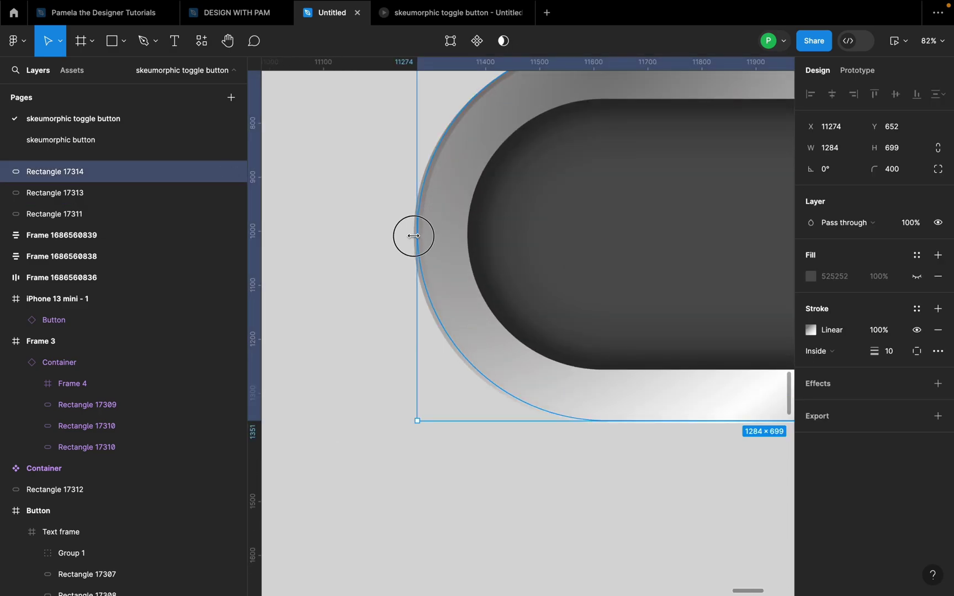
drag(413, 236, 412, 236)
scroll(360, 324, down, 5)
click(454, 432)
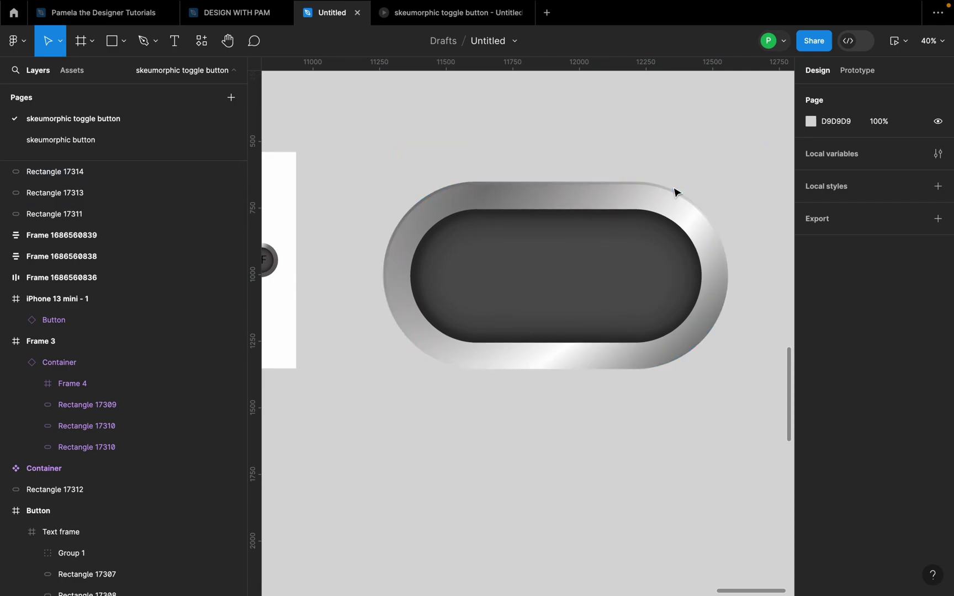
click(682, 204)
drag(683, 204, 683, 212)
click(676, 153)
Draw another rectangle about 1016 × 400 below the pill base.
scroll(429, 400, down, 2)
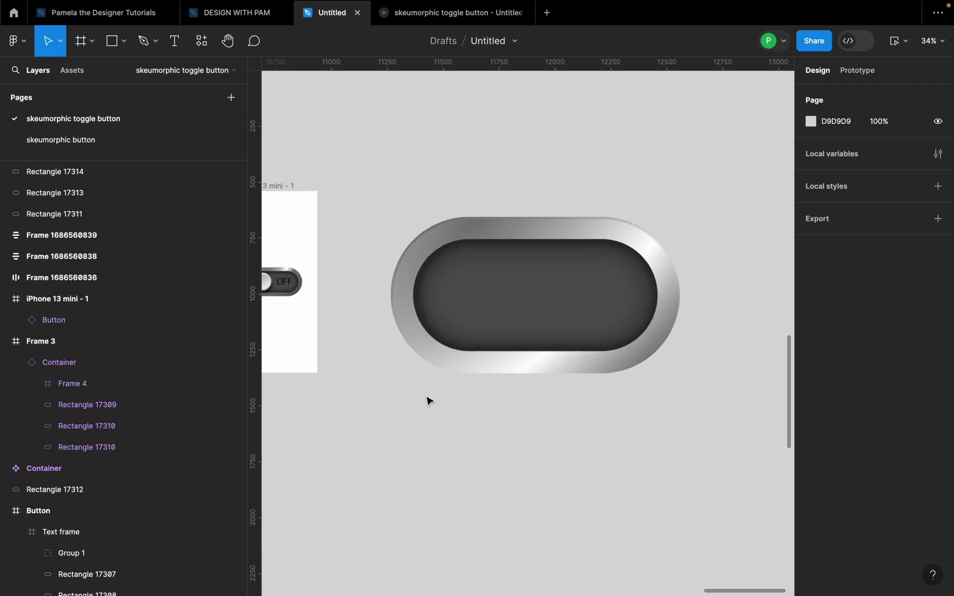
scroll(430, 400, down, 2)
scroll(468, 402, down, 3)
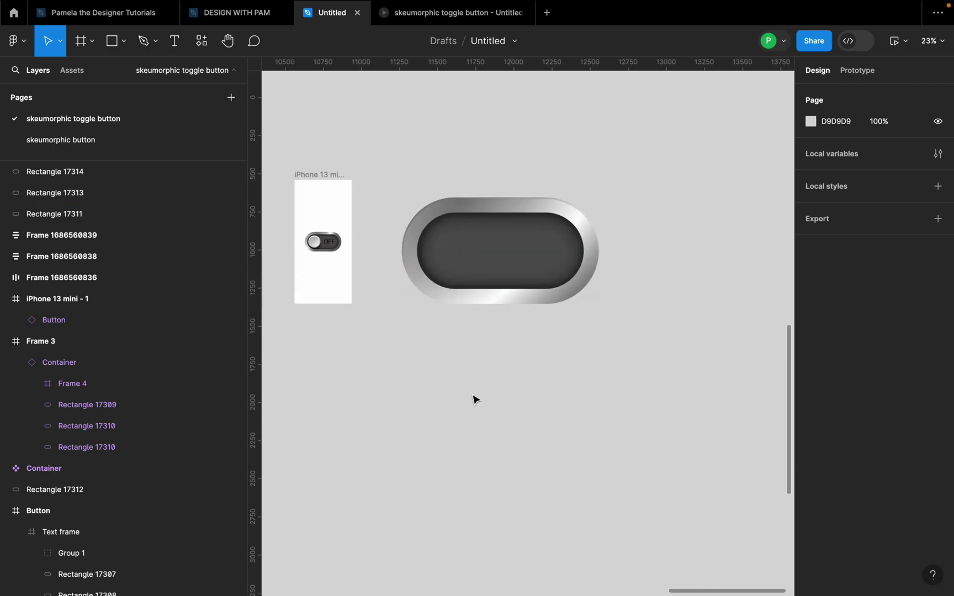
scroll(474, 400, up, 4)
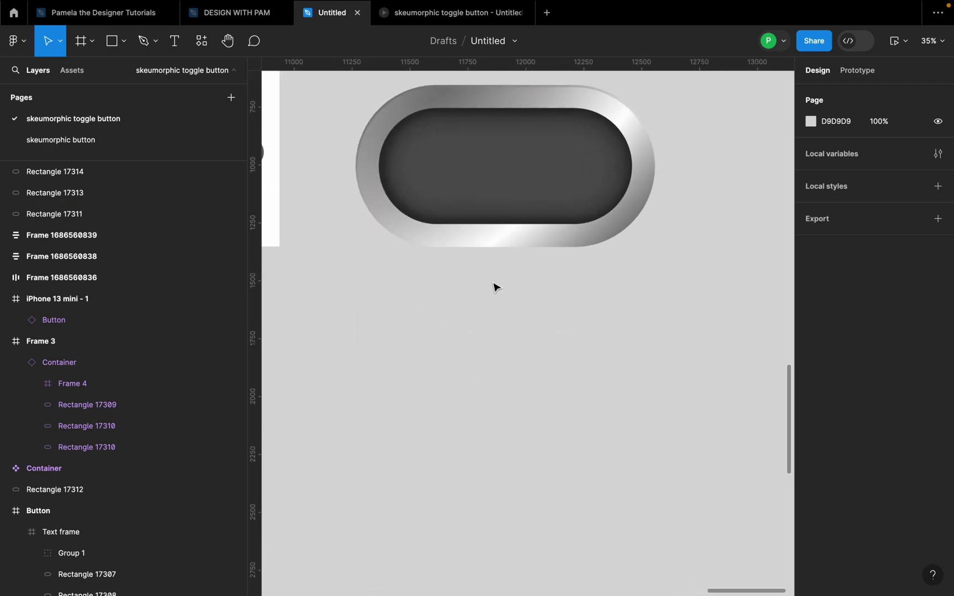
scroll(496, 287, up, 1)
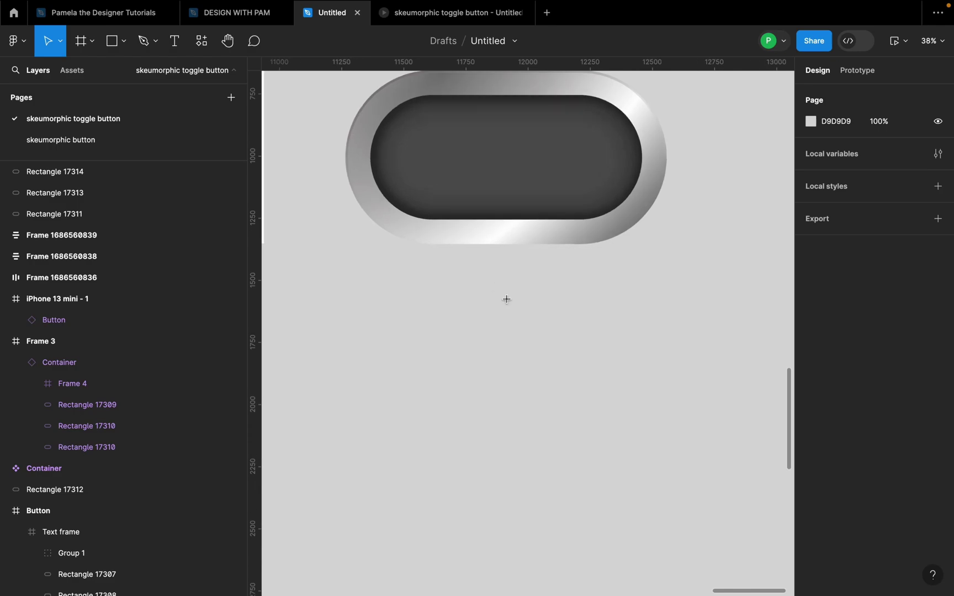
key(r)
drag(398, 275, 651, 375)
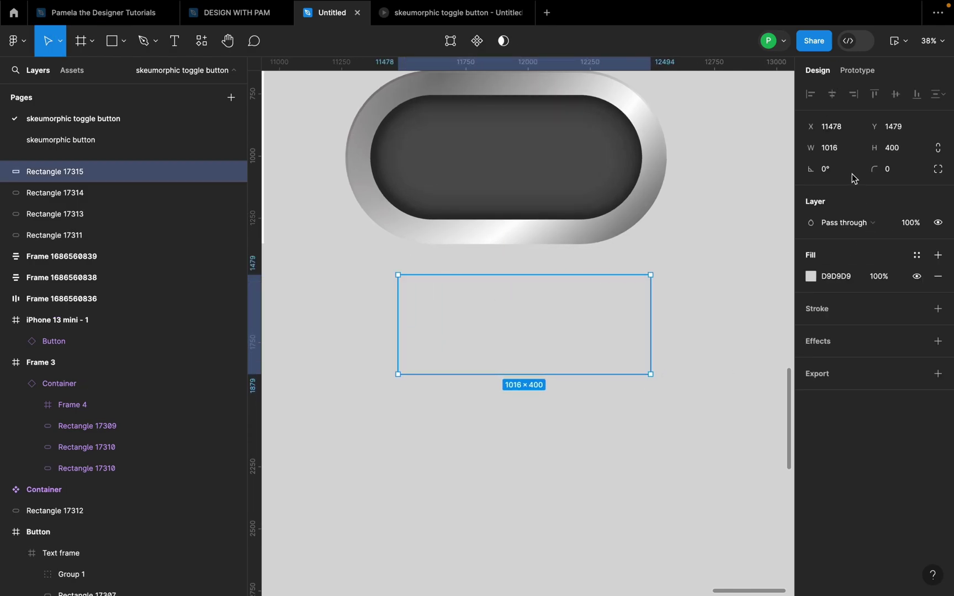
Resize the new rectangle to 1100 × 511 and centre it beneath the pill base.
click(841, 150)
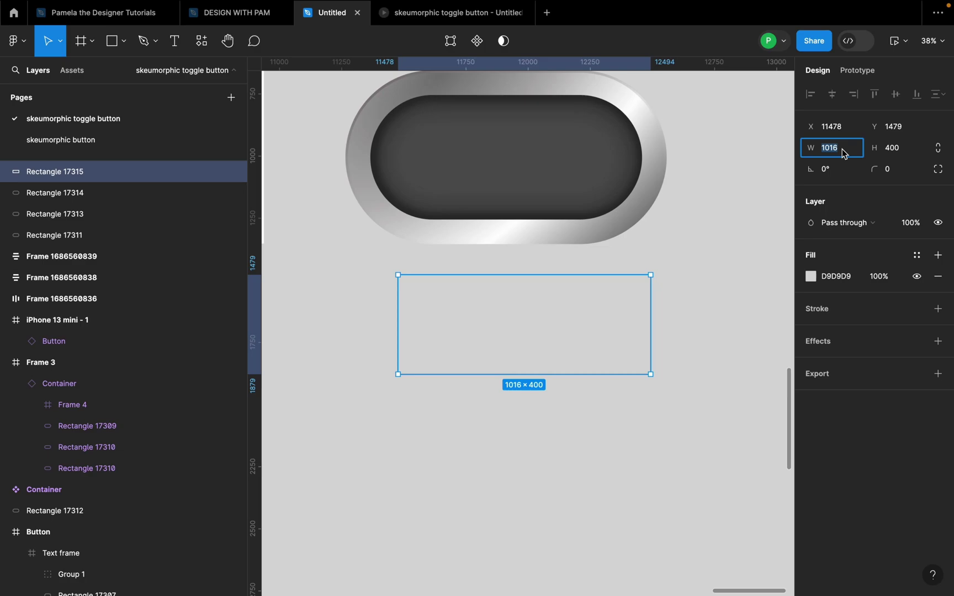
text(1100)
key(Return)
click(906, 150)
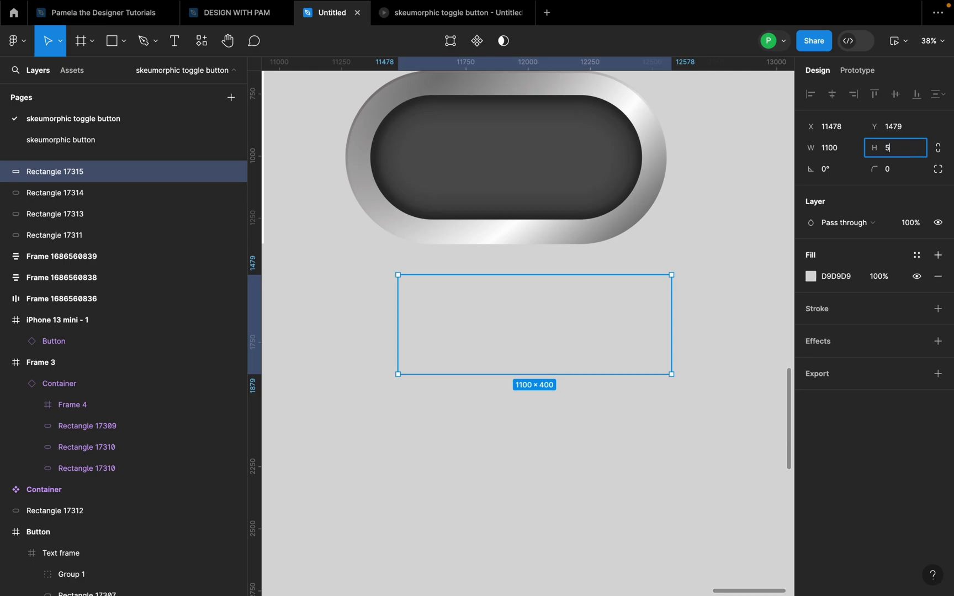
key(Return)
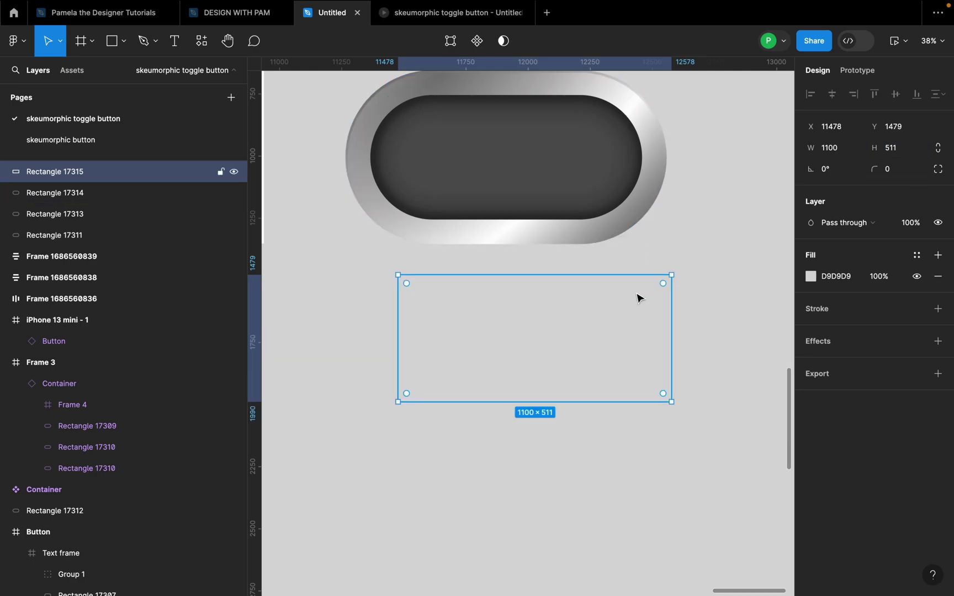
scroll(458, 311, down, 2)
drag(522, 328, 500, 326)
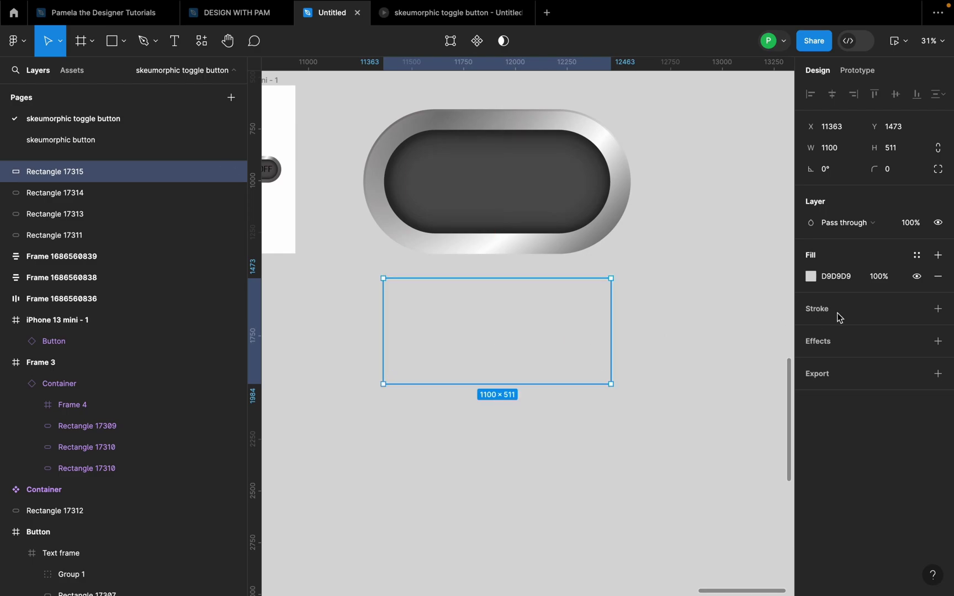
Add a stroke with colour 808080 to the rectangle.
click(938, 309)
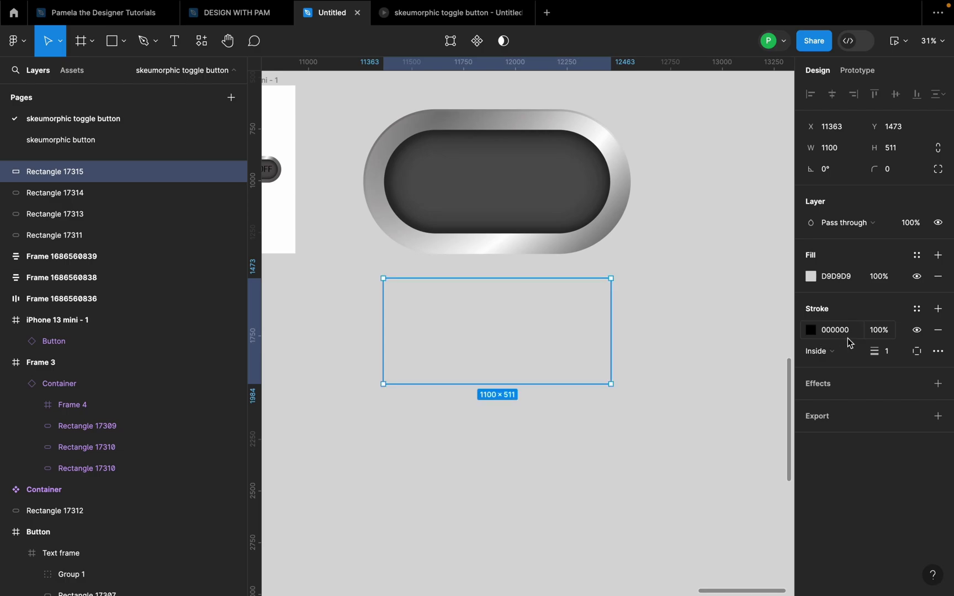
click(847, 331)
text(80808)
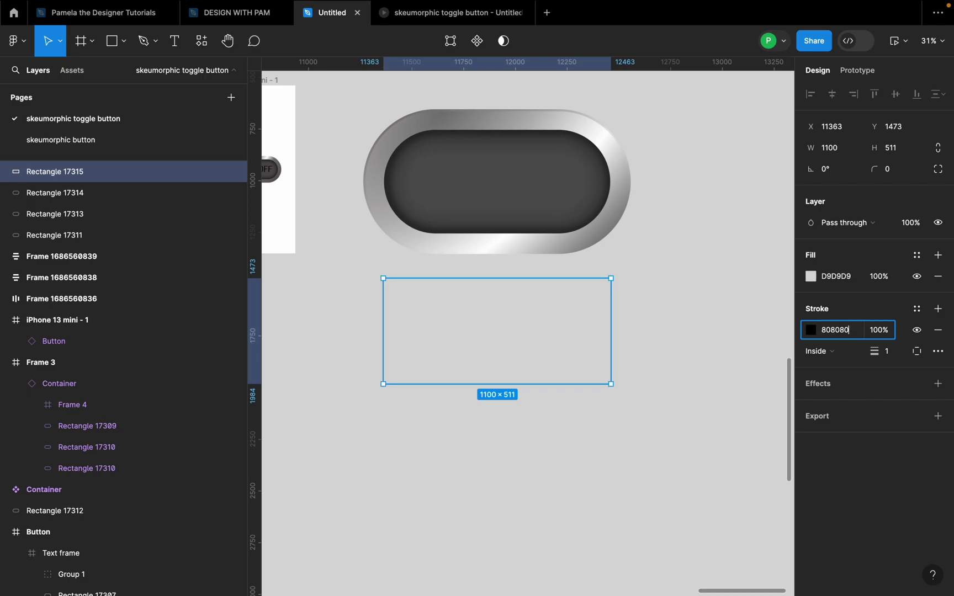
key(Return)
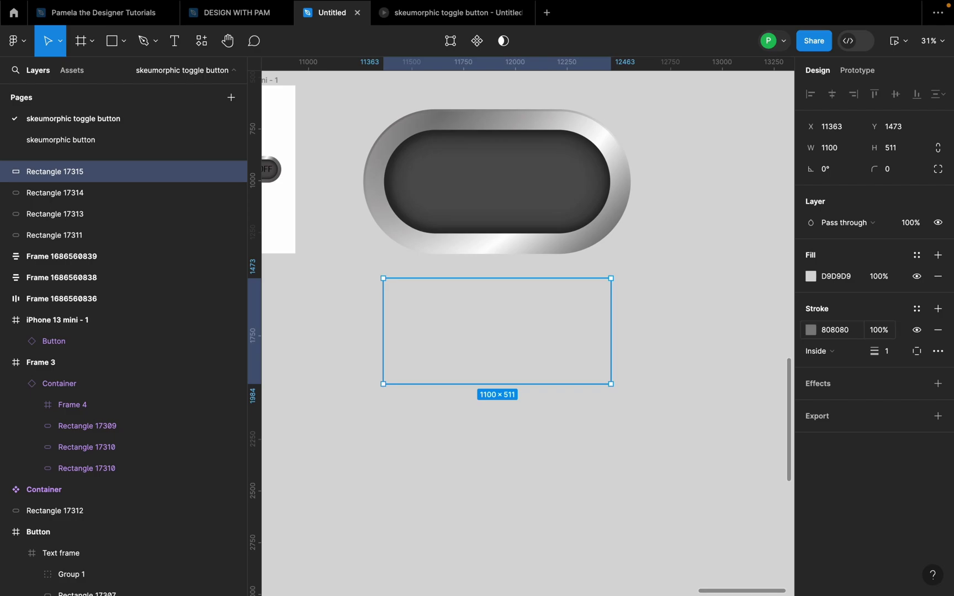
Align the stroke to the centre with thickness 6 and round the rectangle's corners to 400.
click(830, 353)
click(833, 333)
click(897, 354)
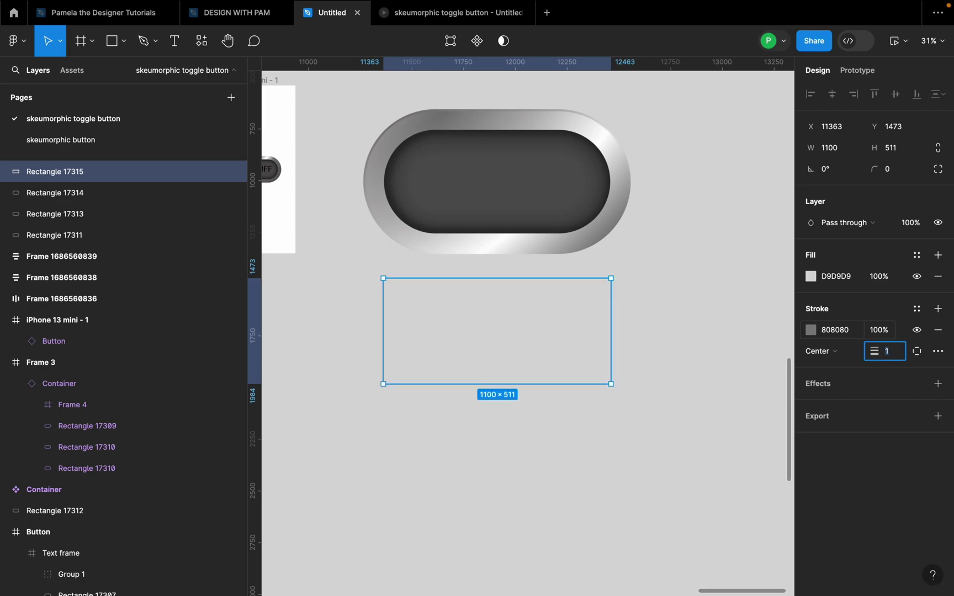
click(894, 172)
key(Return)
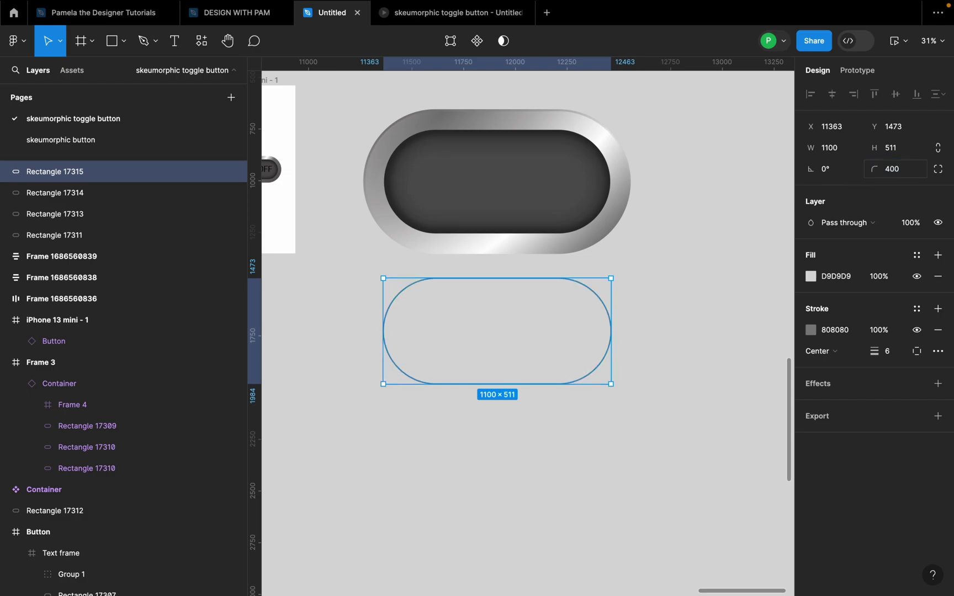
Move the outlined pill up onto the edge of the dark inner base and hide its fill.
scroll(490, 145, up, 5)
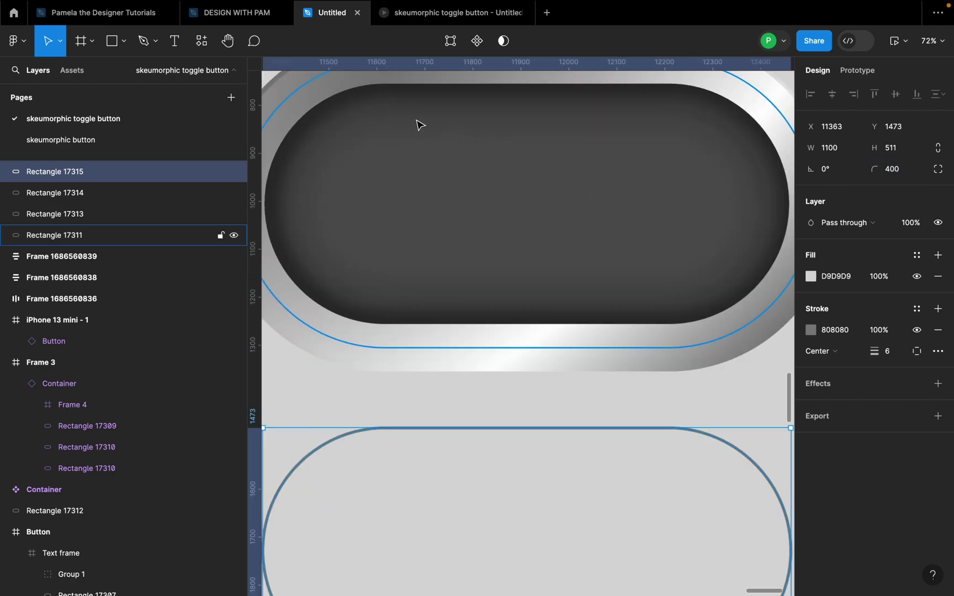
scroll(430, 219, down, 3)
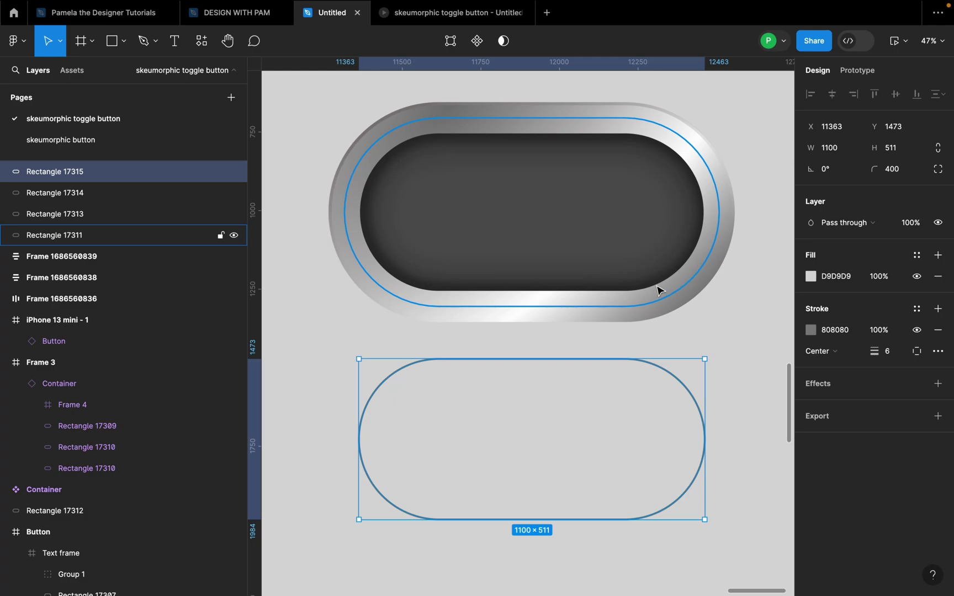
drag(573, 467, 571, 237)
click(916, 276)
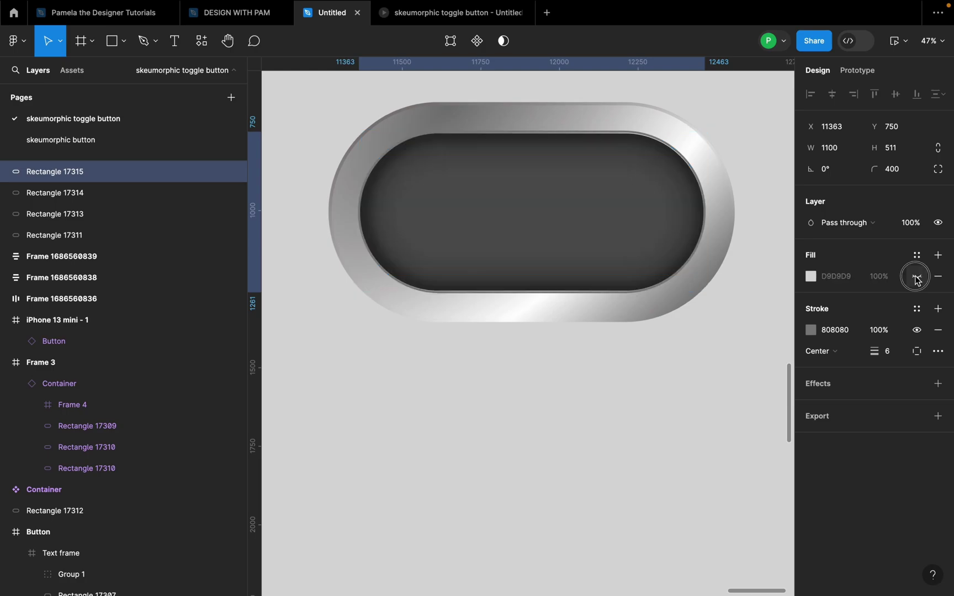
Examine the inner outline's fit and compare the base with the finished OFF toggle in the iPhone 13 mini frame.
scroll(697, 128, up, 2)
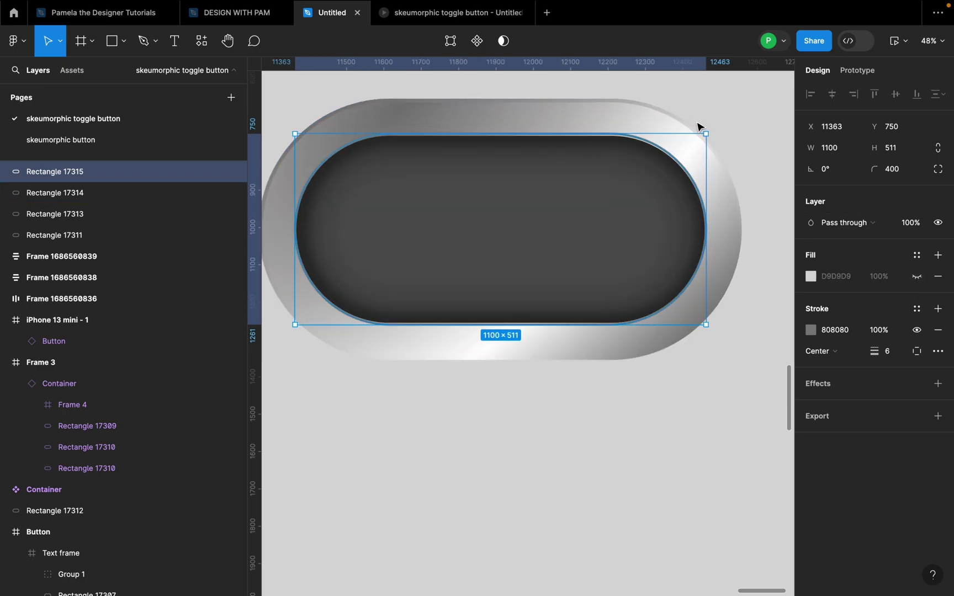
click(754, 188)
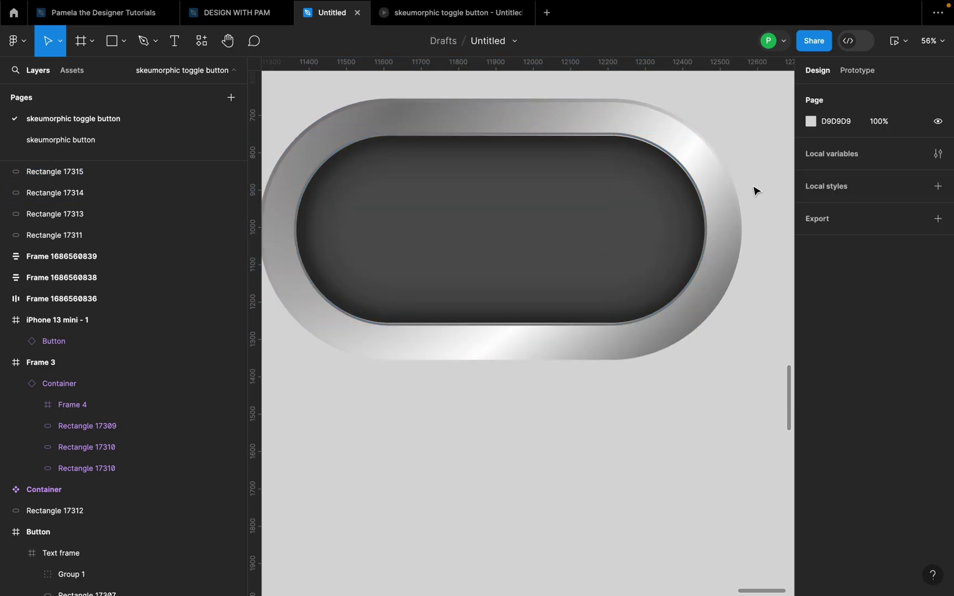
click(665, 157)
drag(579, 191, 580, 194)
click(638, 388)
scroll(639, 387, down, 2)
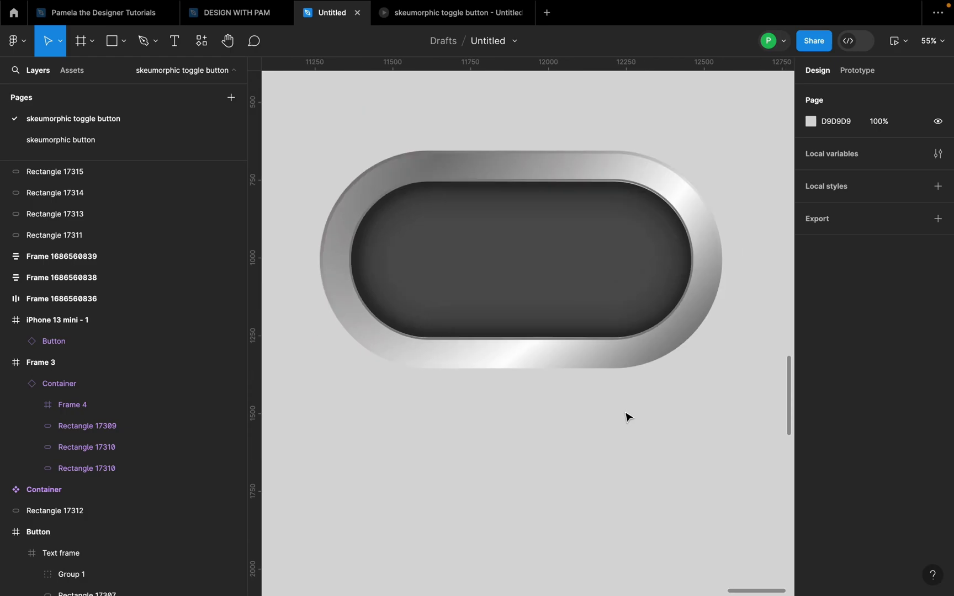
scroll(628, 418, down, 5)
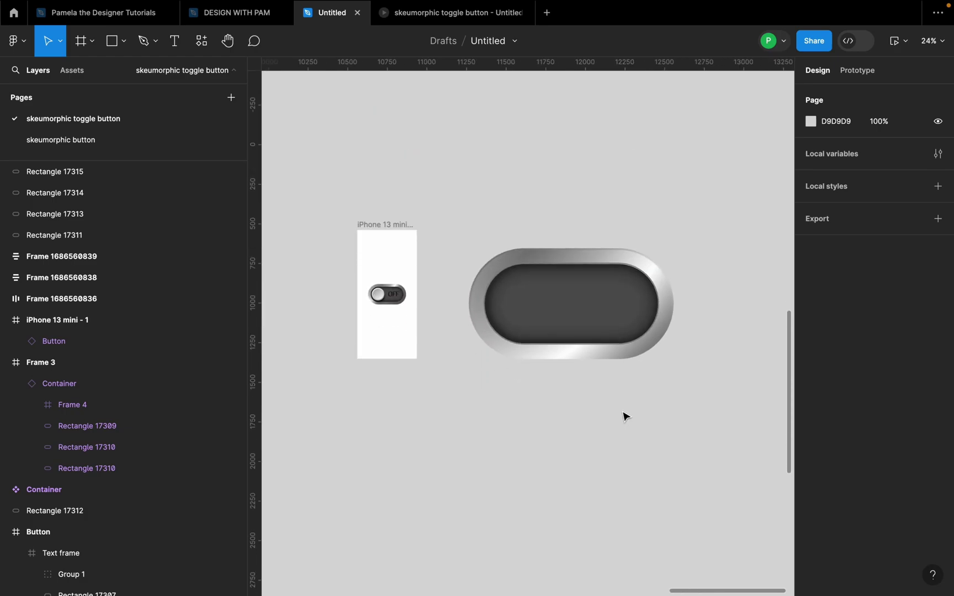
scroll(633, 411, up, 2)
scroll(585, 392, down, 3)
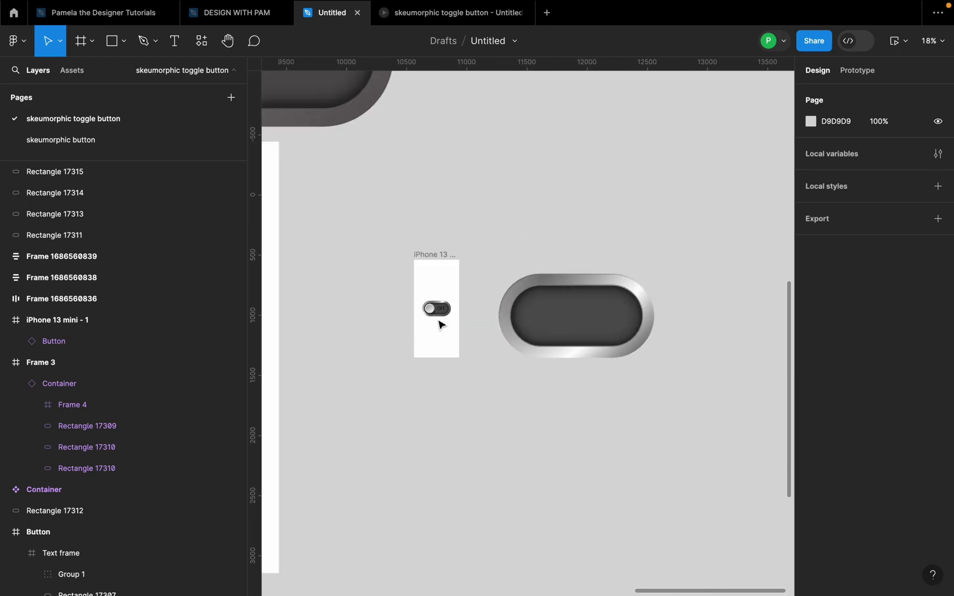
scroll(440, 324, up, 10)
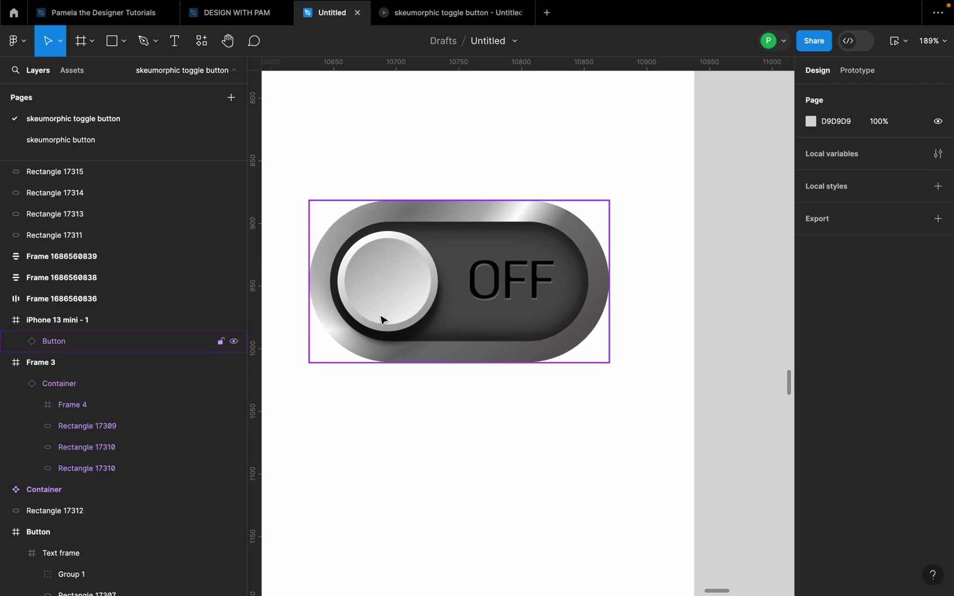
scroll(379, 316, down, 10)
scroll(566, 381, up, 4)
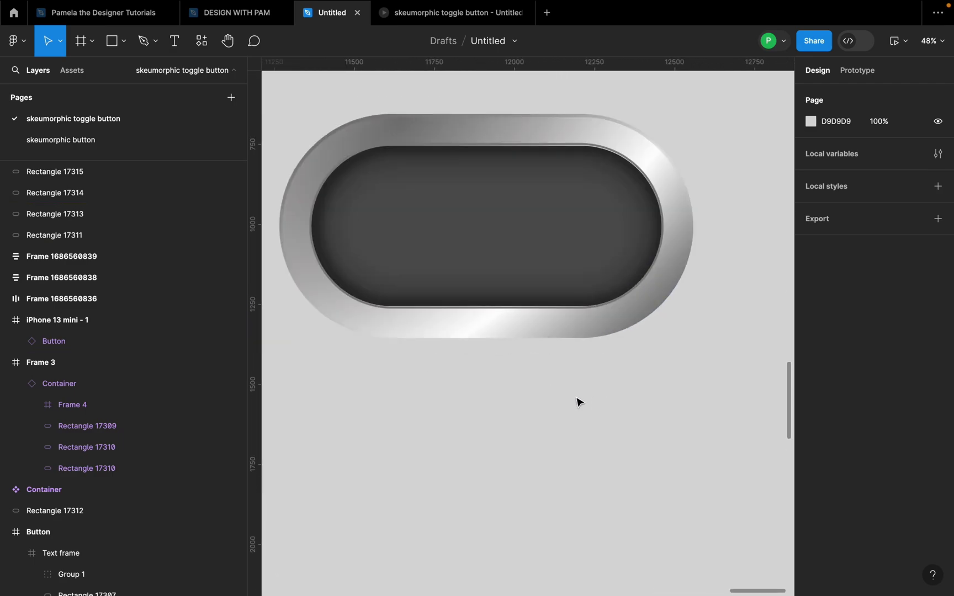
Draw a circle below the pill base and set its size to 428 × 428.
key(o)
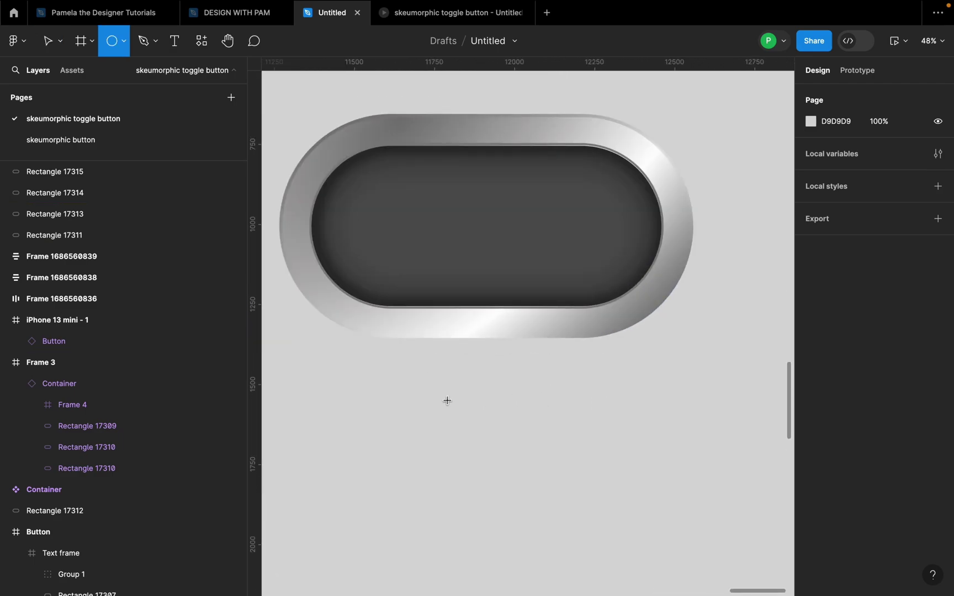
mouse_move(396, 380)
mouse_down()
mouse_move(460, 430)
mouse_move(462, 445)
mouse_move(459, 407)
mouse_up()
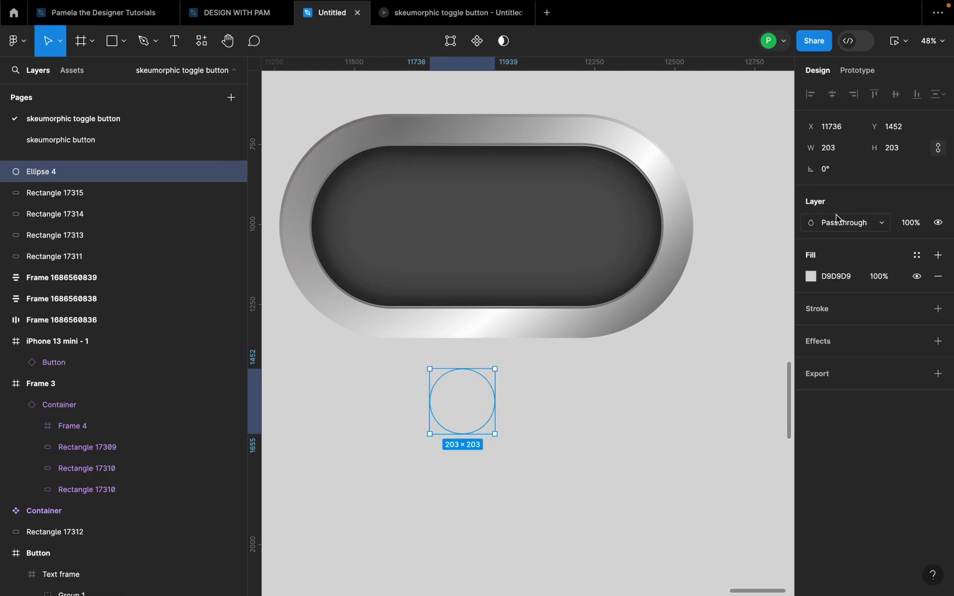
click(844, 149)
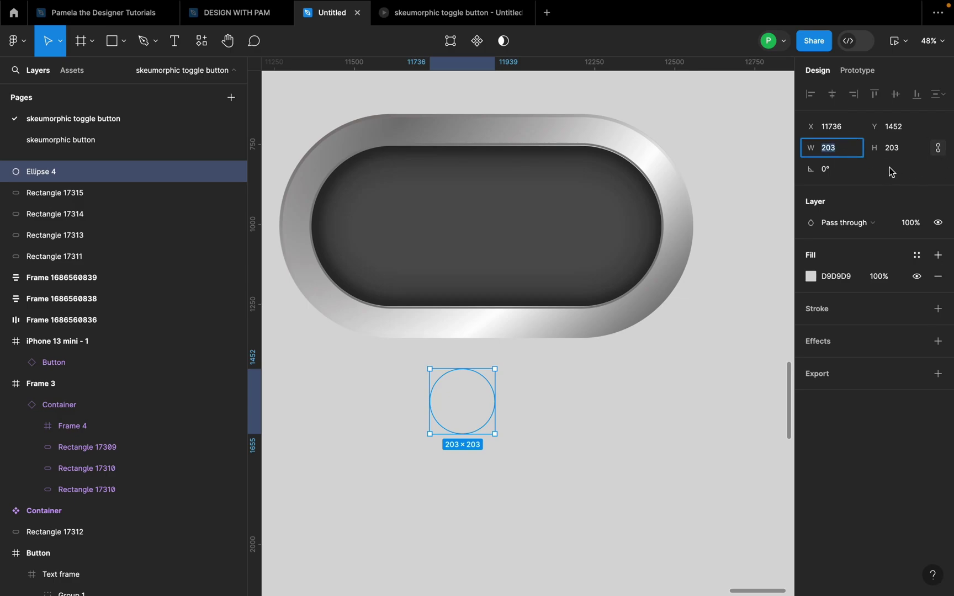
text(428)
key(Return)
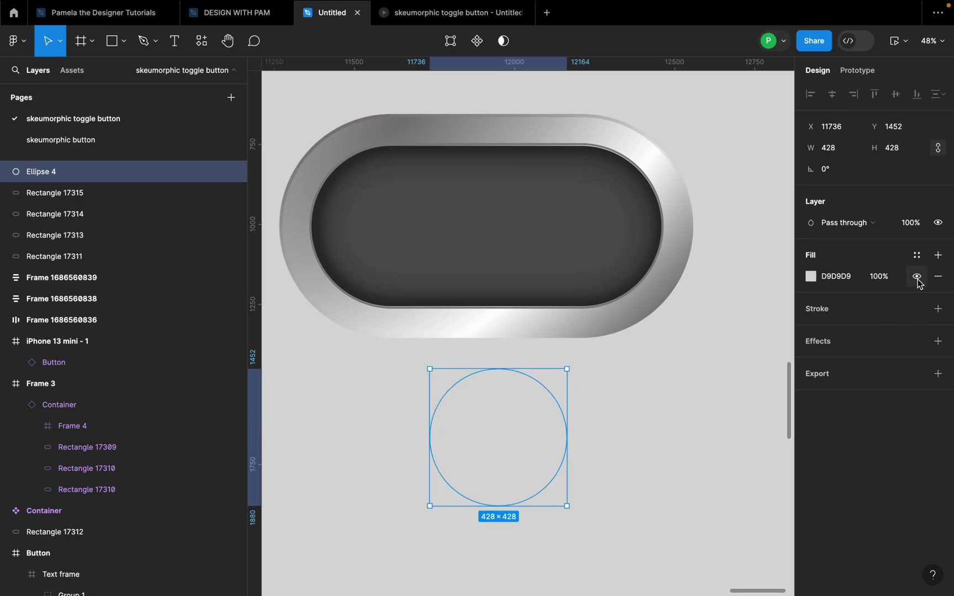
Change the circle's fill colour to white, FFFFFF.
click(810, 275)
drag(650, 273, 589, 228)
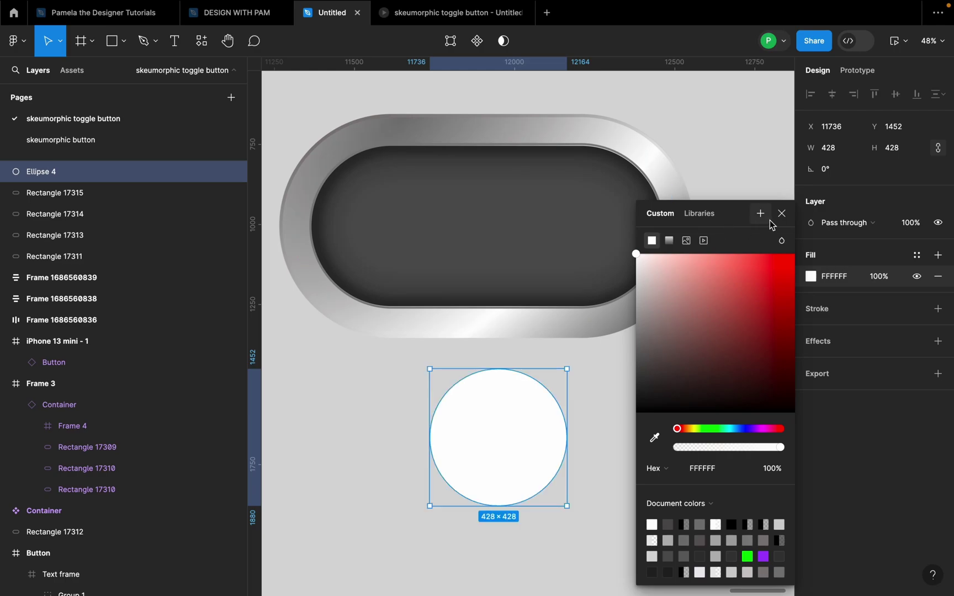
click(781, 213)
scroll(677, 369, down, 1)
scroll(677, 369, down, 2)
Switch the circle's fill to a linear gradient and shift its start point slightly left to tilt it.
click(810, 276)
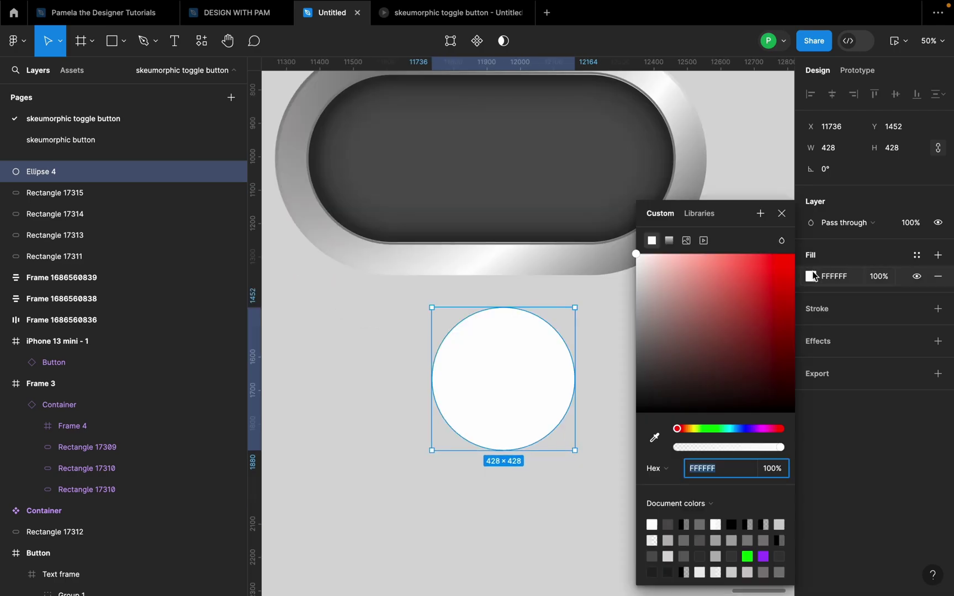
click(669, 240)
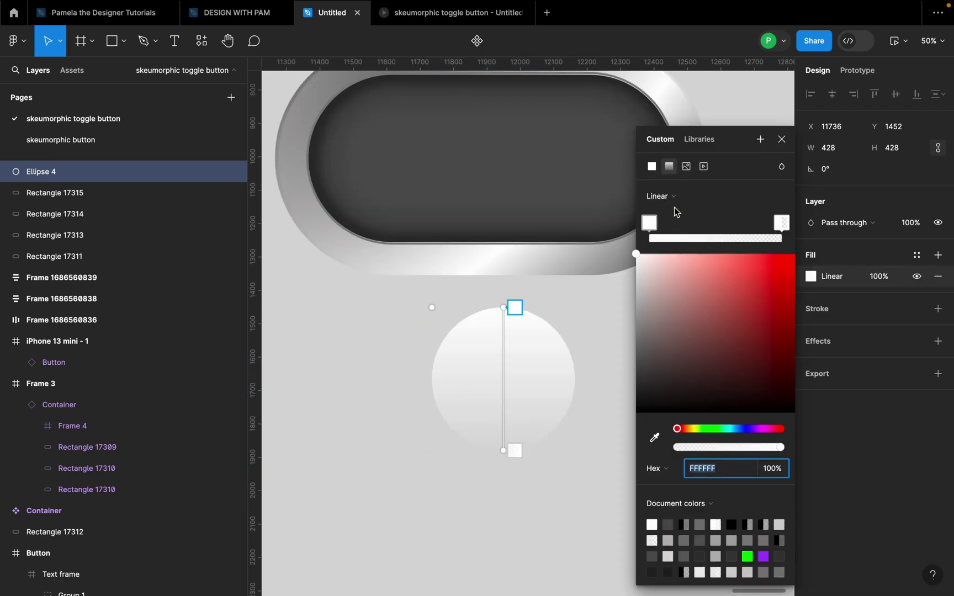
drag(514, 308, 504, 307)
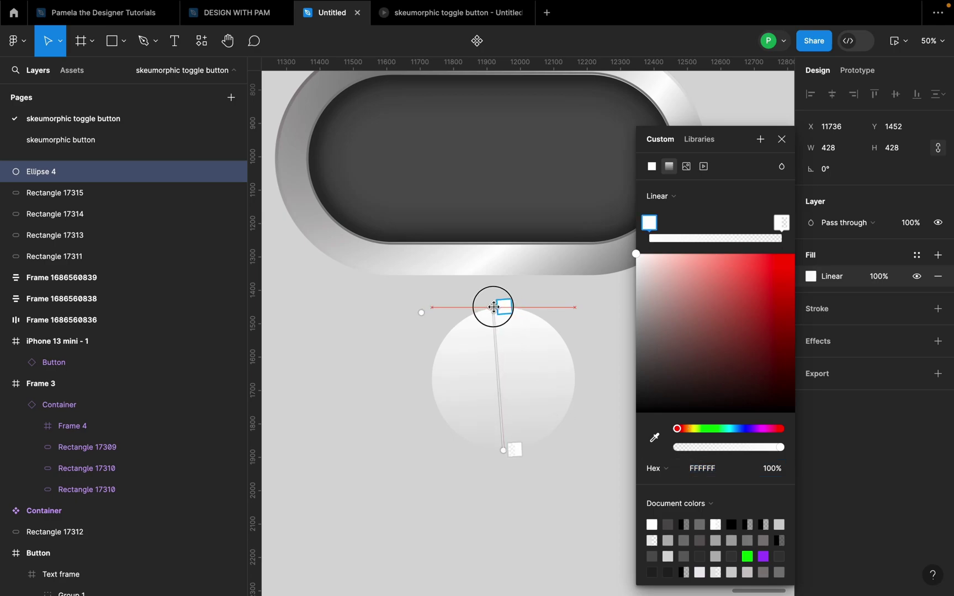
Set the gradient's start colour to ADADAD and make its white end stop opaque.
click(711, 470)
text(a)
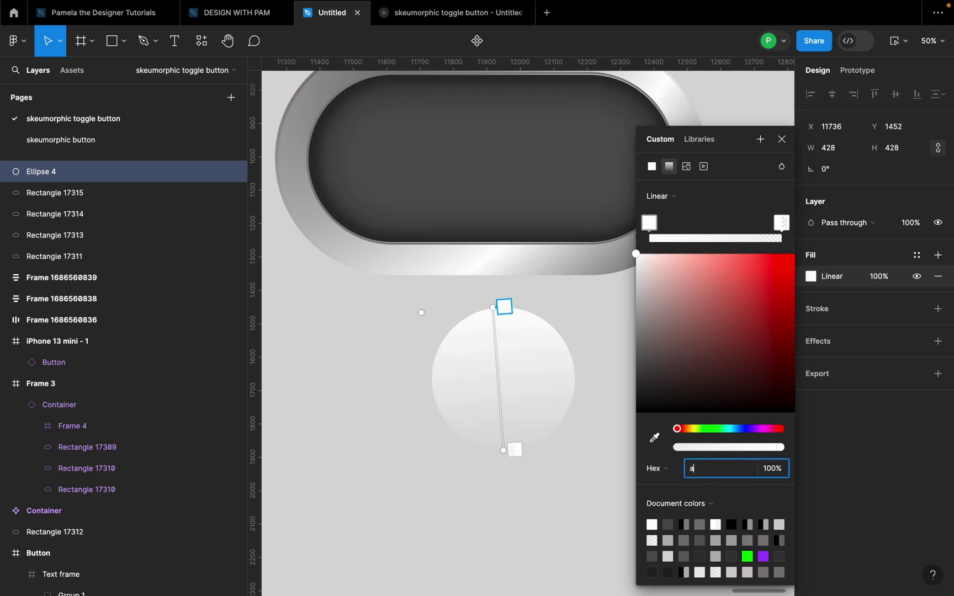
text(dadad)
key(Return)
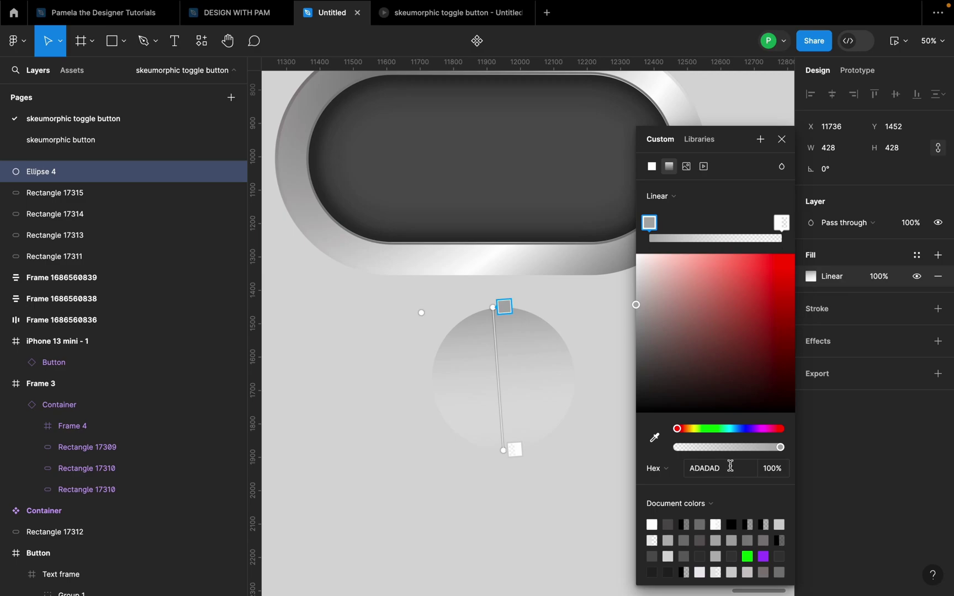
click(781, 222)
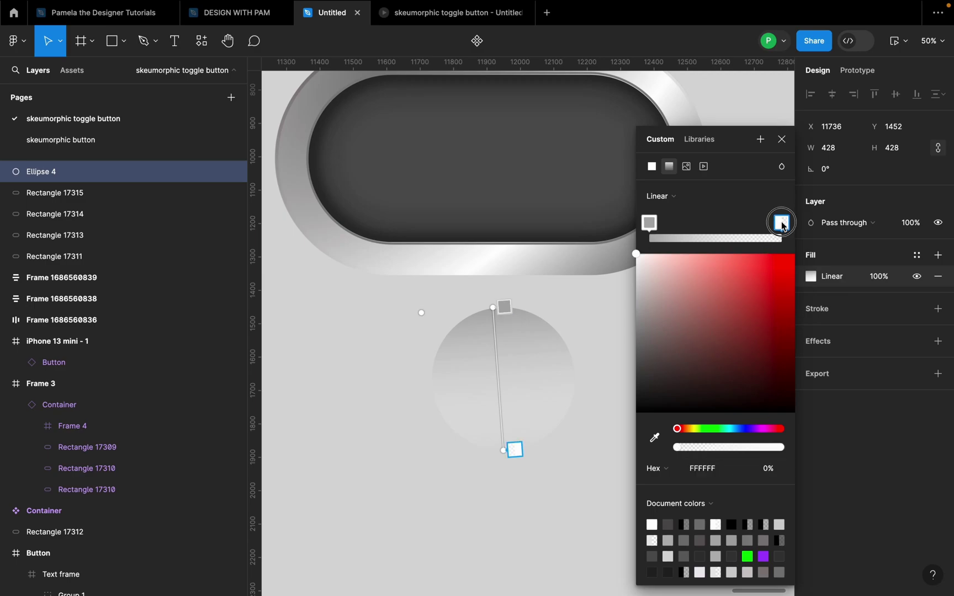
drag(675, 448, 802, 464)
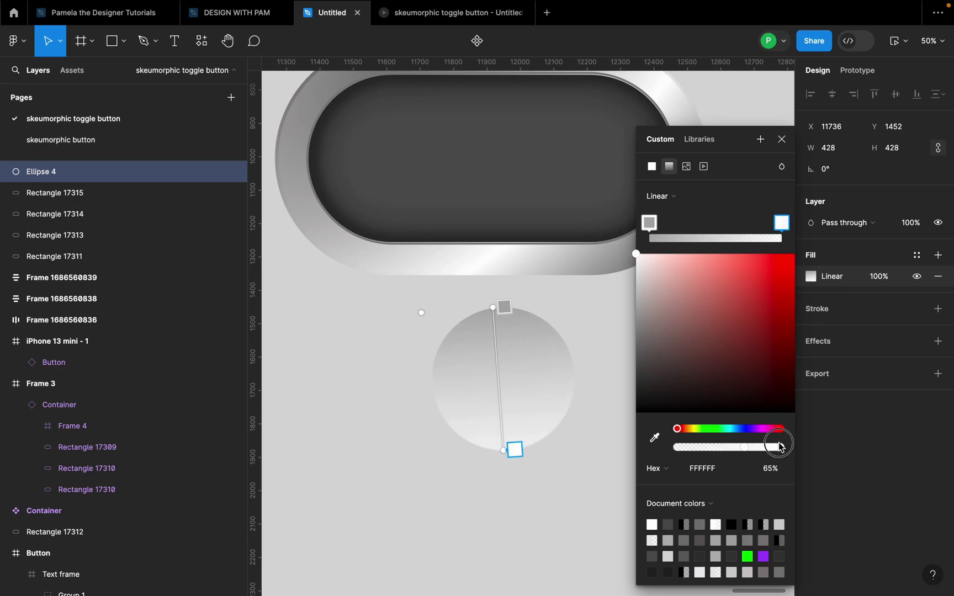
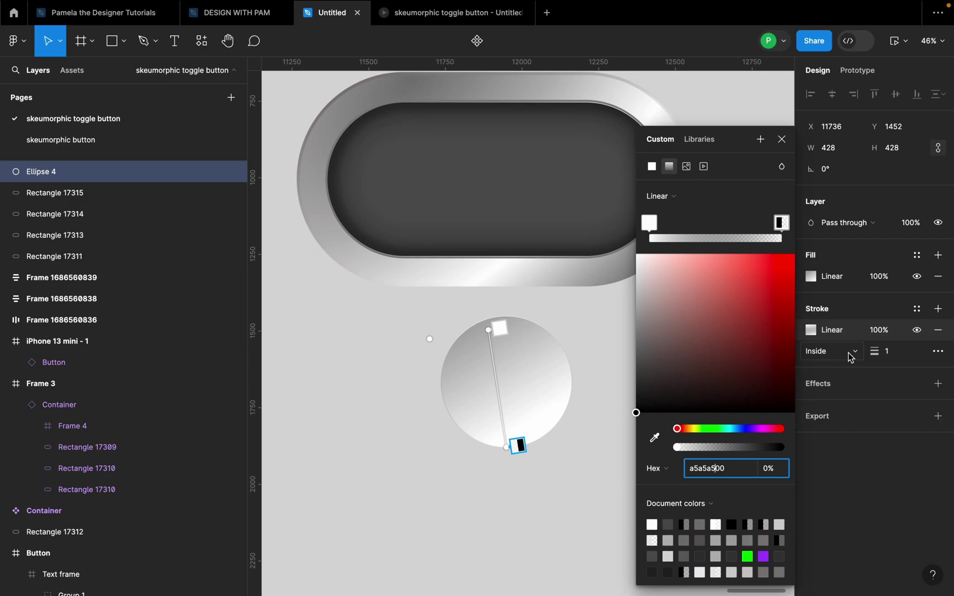
Set the circle's inside stroke to thickness 30 and shift the stroke gradient's end point slightly right.
click(897, 354)
text(30)
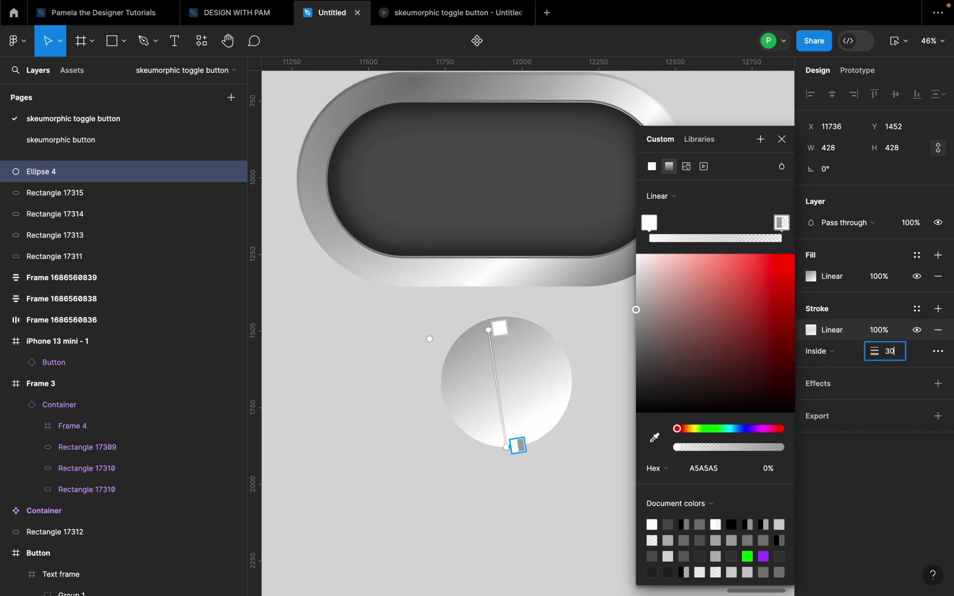
key(Return)
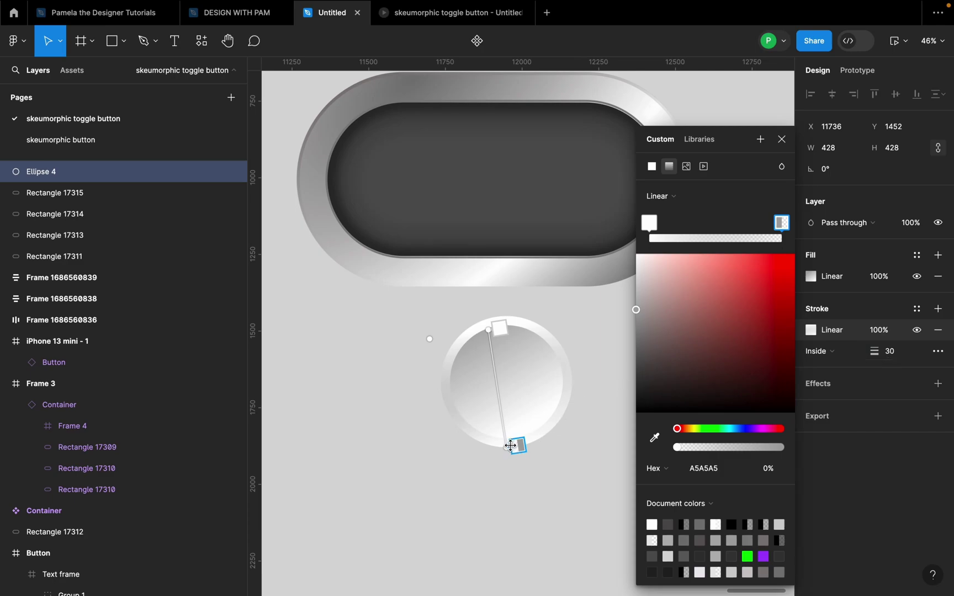
drag(517, 445, 524, 446)
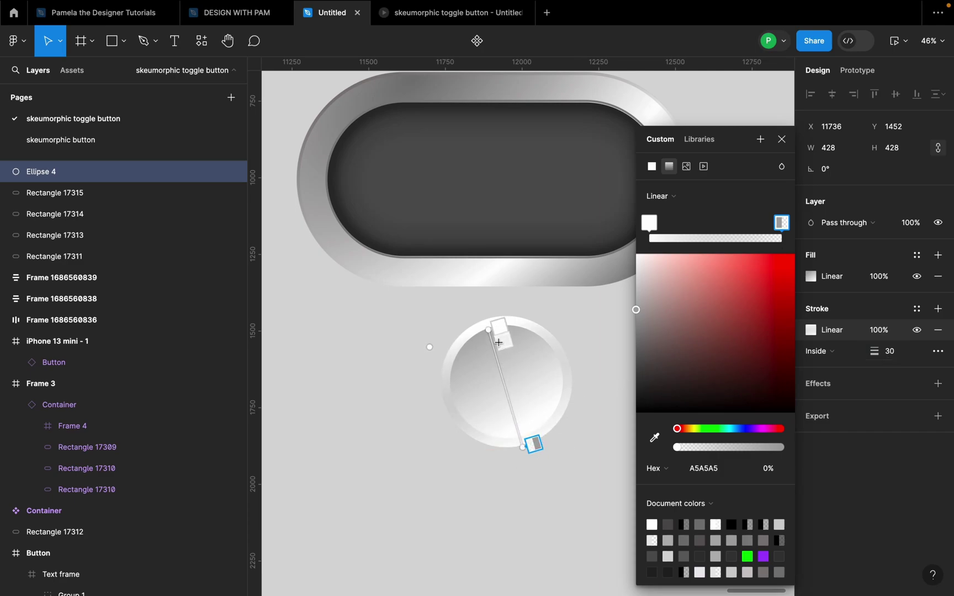
Tilt the circle's stroke gradient further by shifting its start point slightly up-left and its end point slightly up-right.
drag(489, 331, 485, 325)
drag(527, 448, 532, 441)
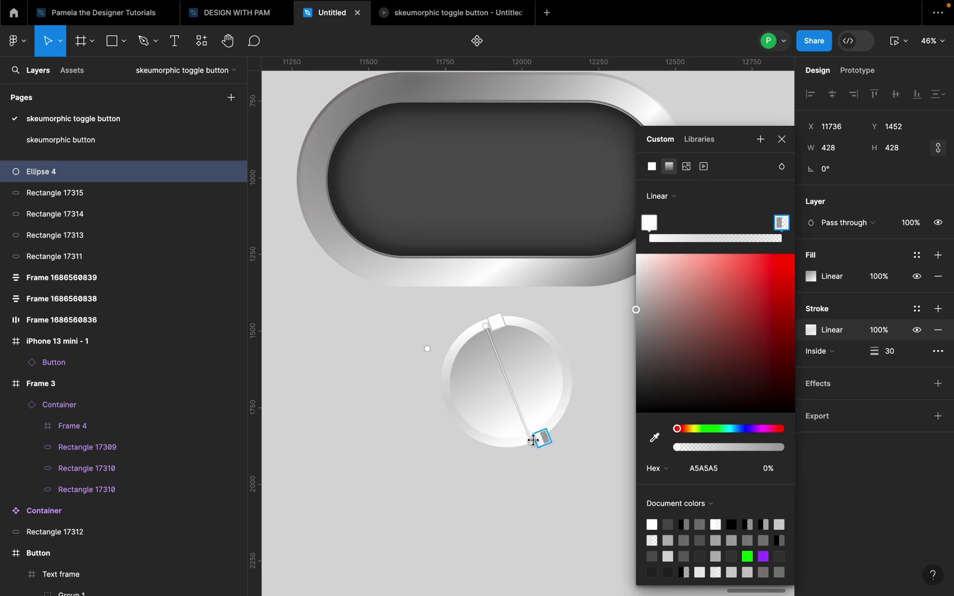
click(780, 139)
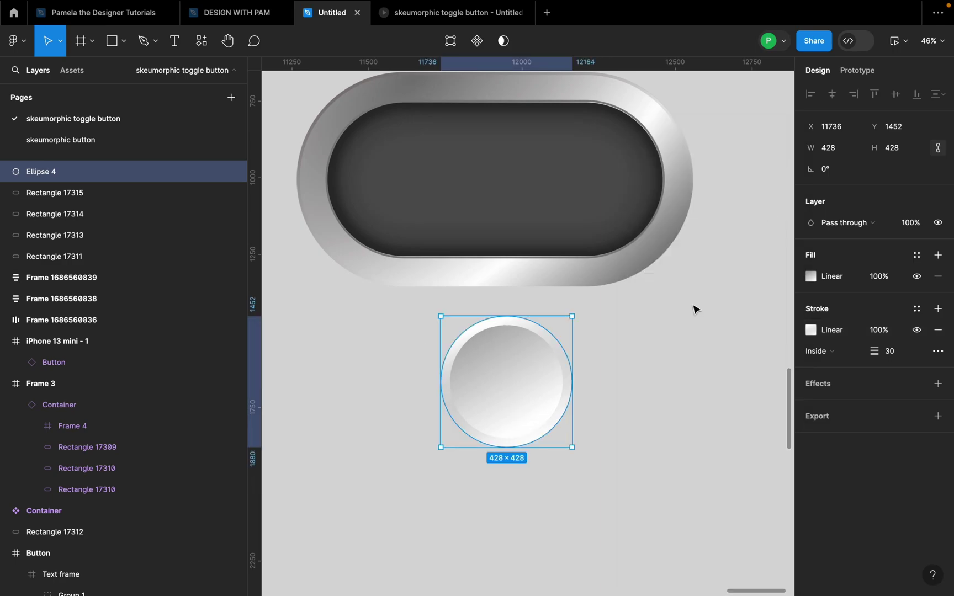
click(687, 345)
Add a drop shadow to the circle with an X offset of 10 and a Y offset of 50.
scroll(524, 496, up, 3)
click(508, 349)
scroll(492, 345, up, 2)
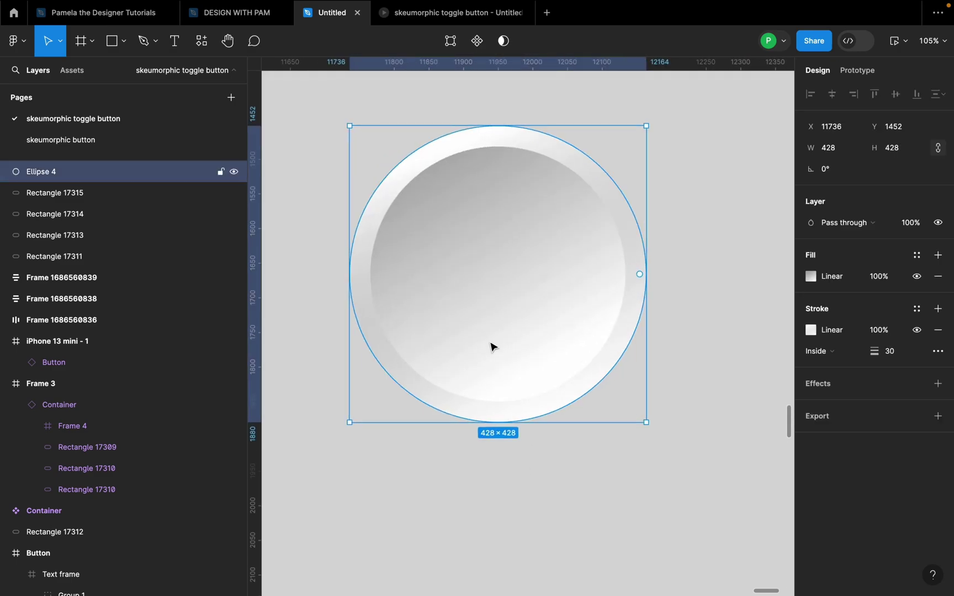
click(939, 384)
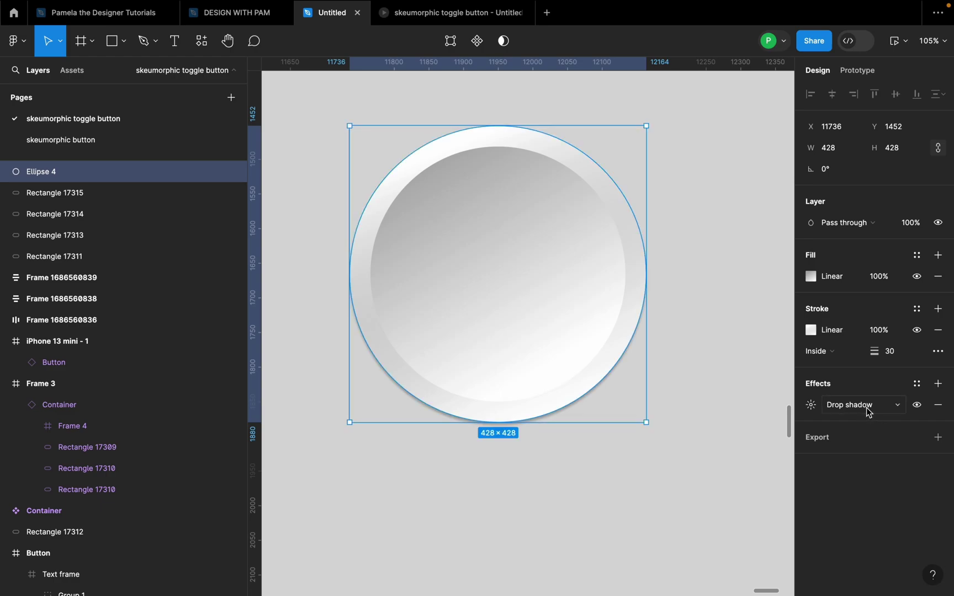
click(810, 407)
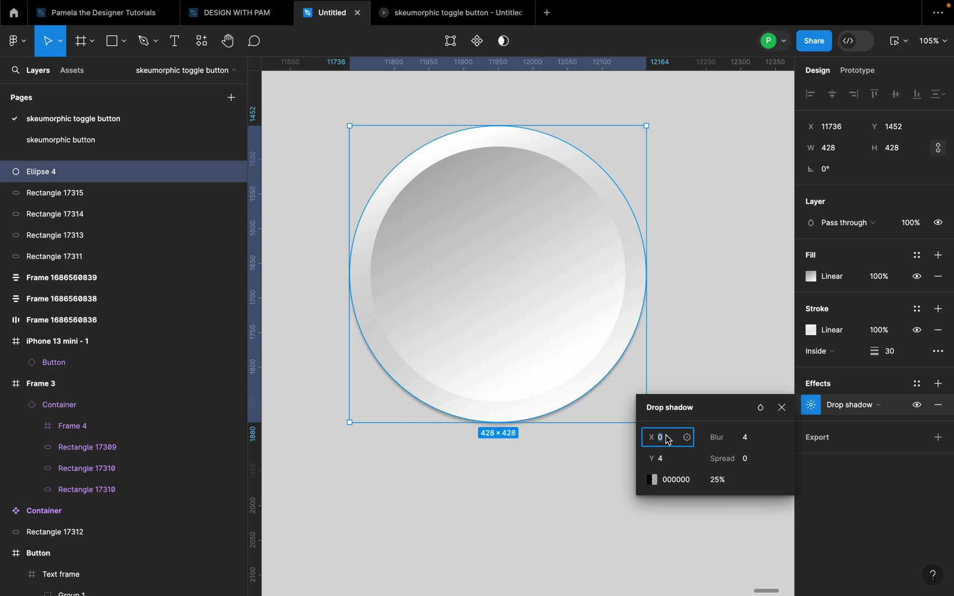
text(1)
click(667, 460)
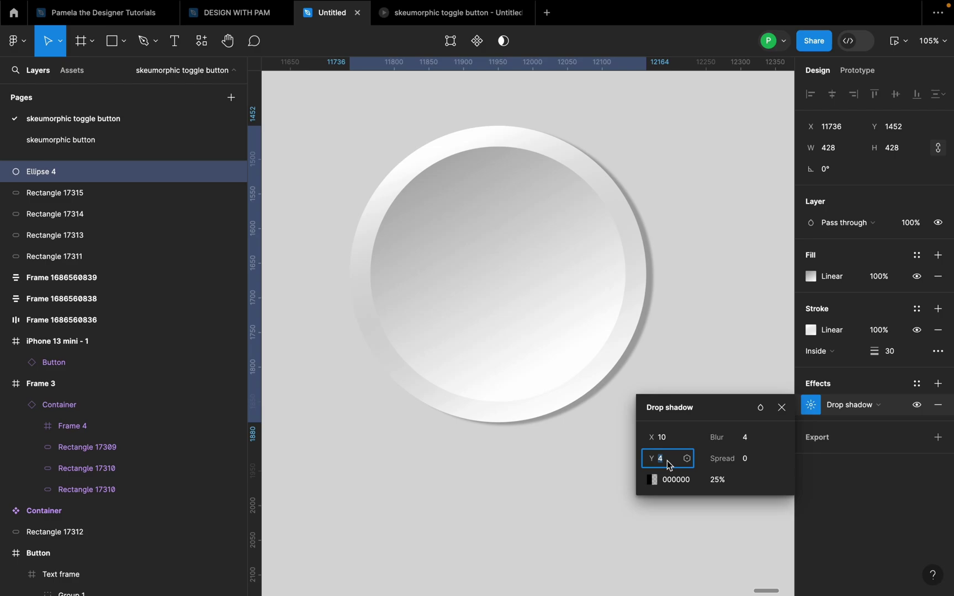
text(50)
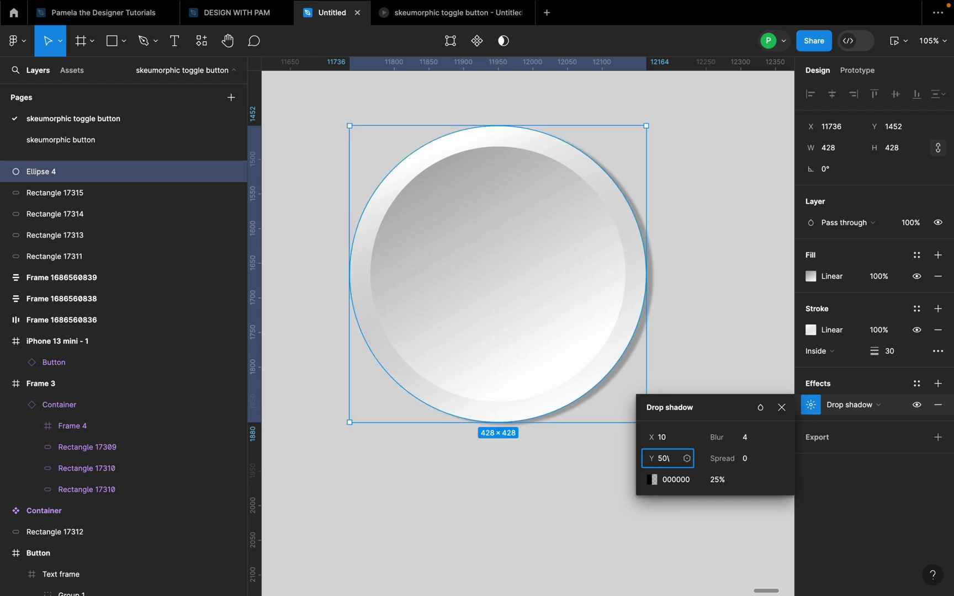
key(Return)
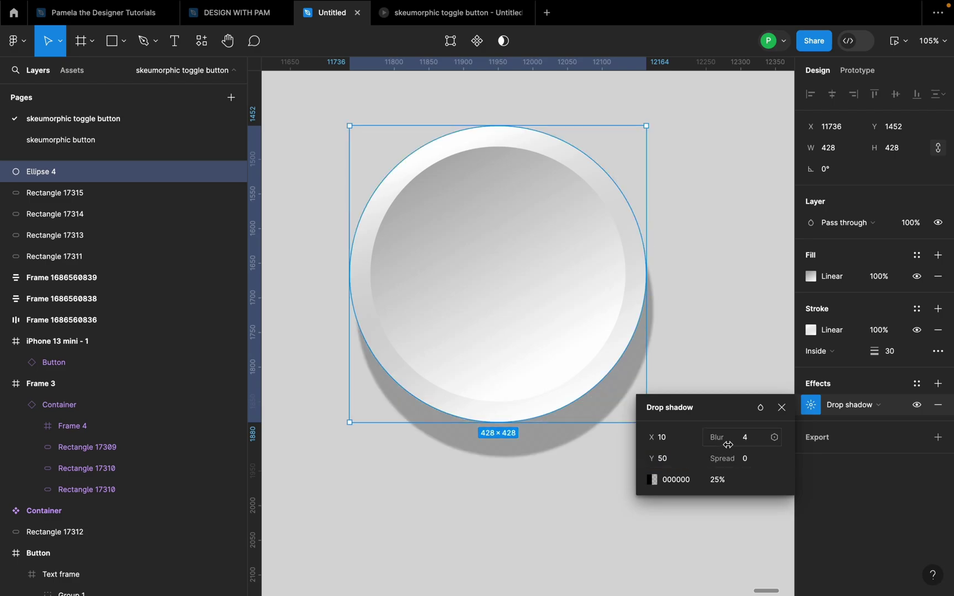
Set the circle's drop shadow blur to 25 and its opacity to 55%.
click(757, 446)
text(25)
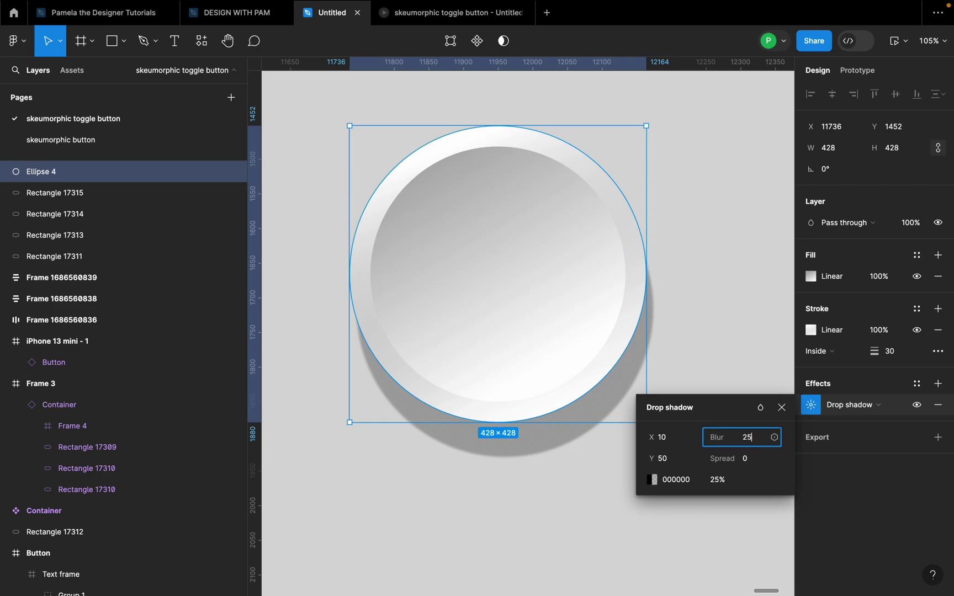
key(Return)
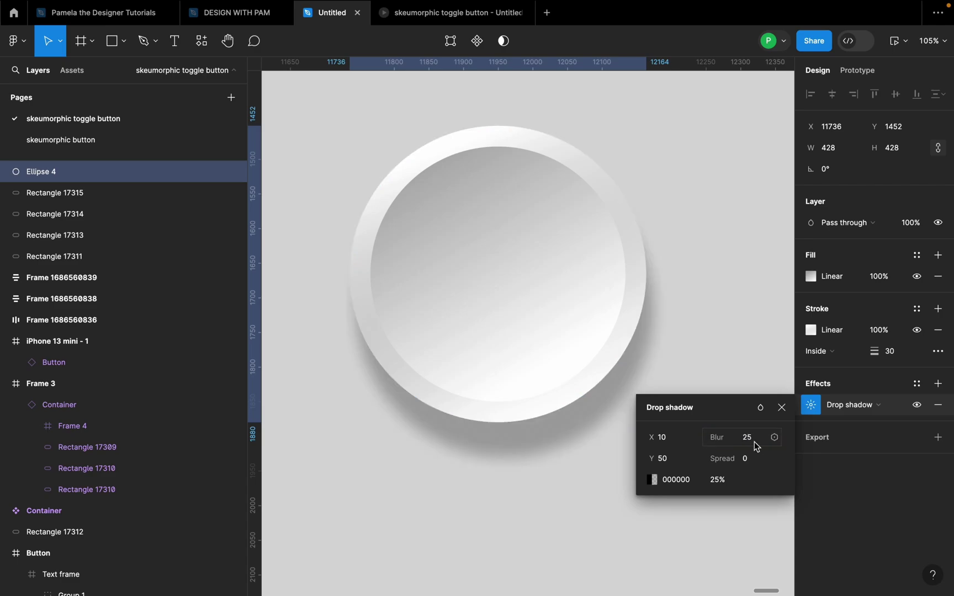
click(723, 483)
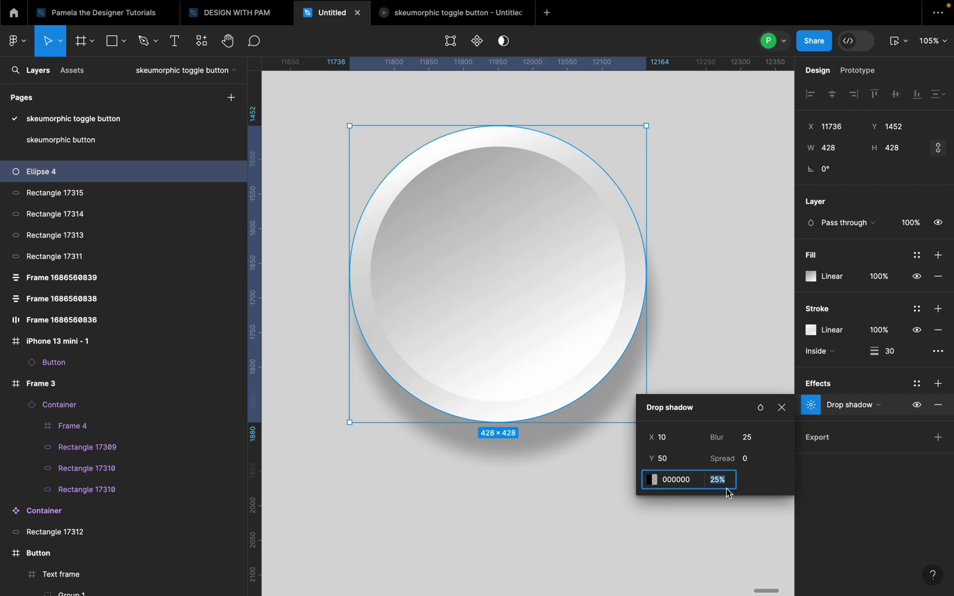
text(55)
key(Return)
scroll(509, 385, down, 5)
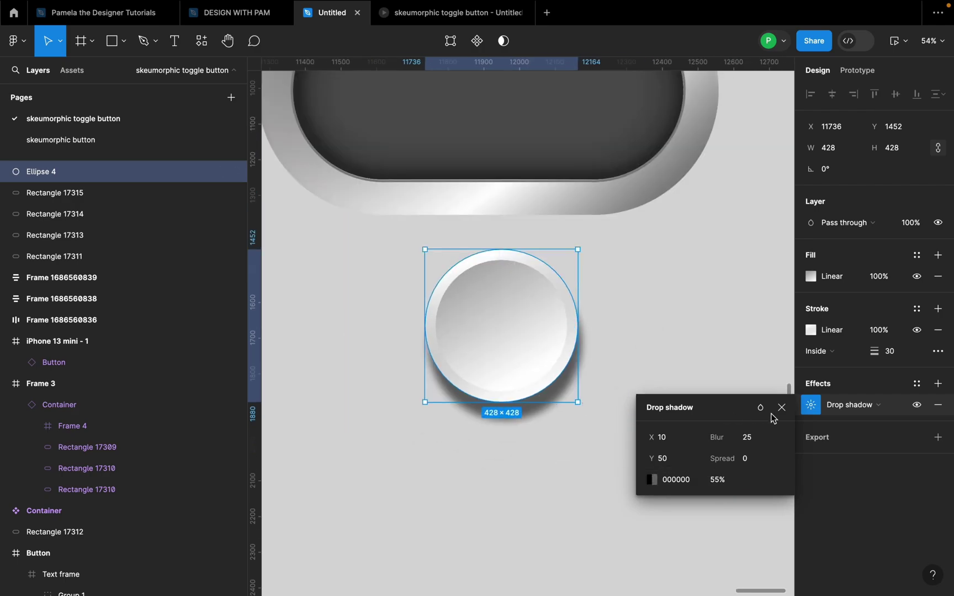
Add a second drop shadow to the circle and set its Y offset to 74.
click(937, 383)
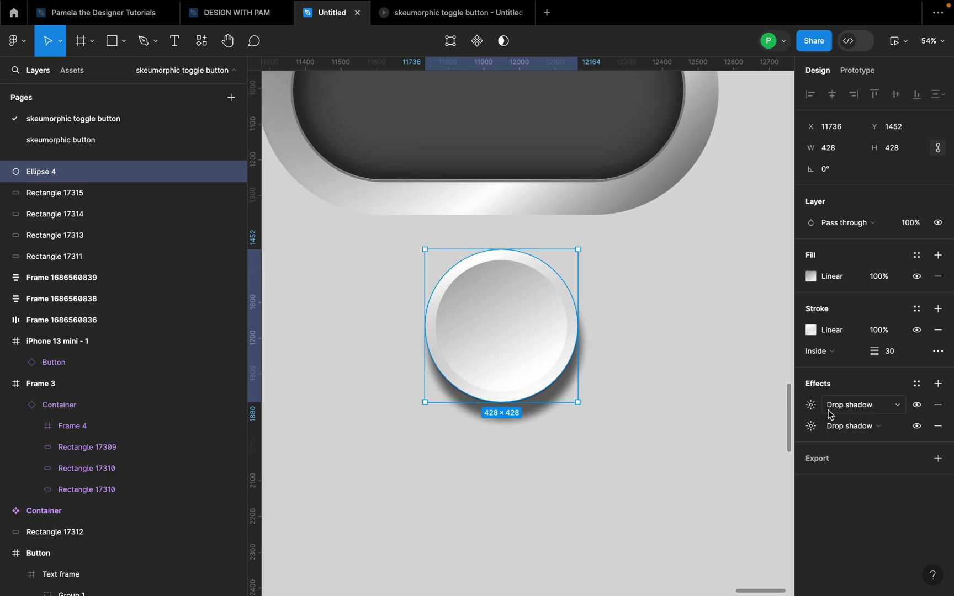
click(803, 405)
click(807, 405)
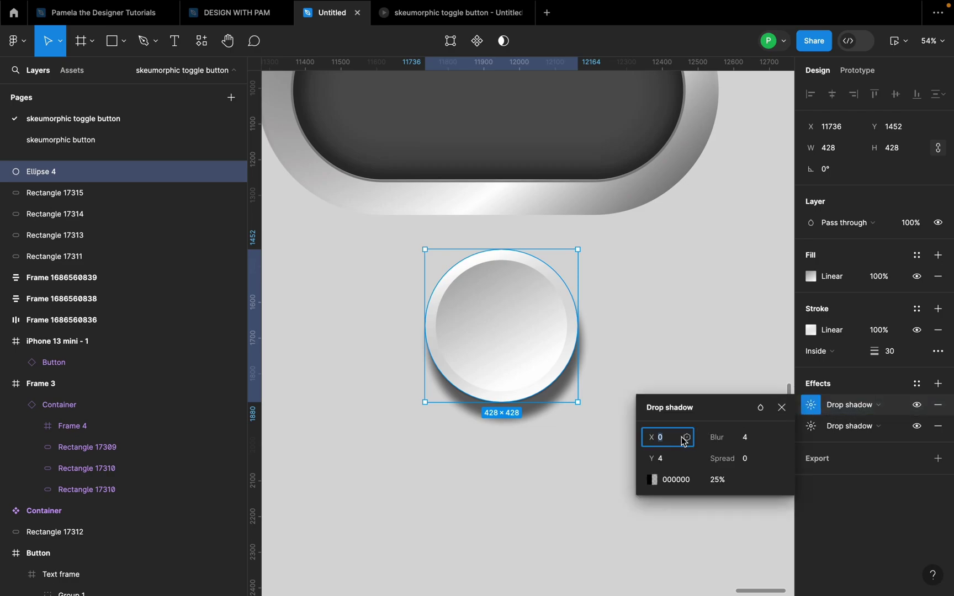
click(670, 462)
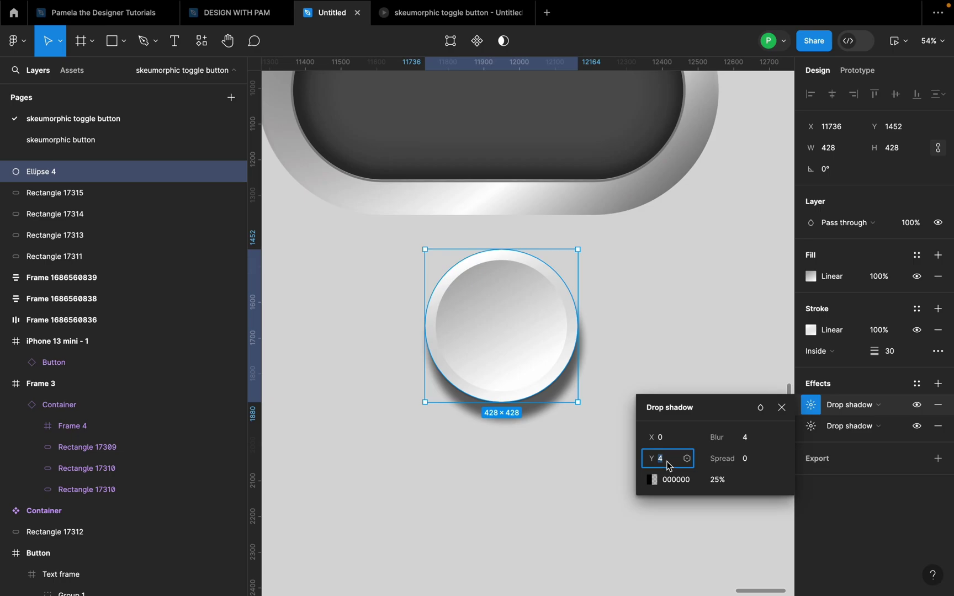
text(74)
key(Return)
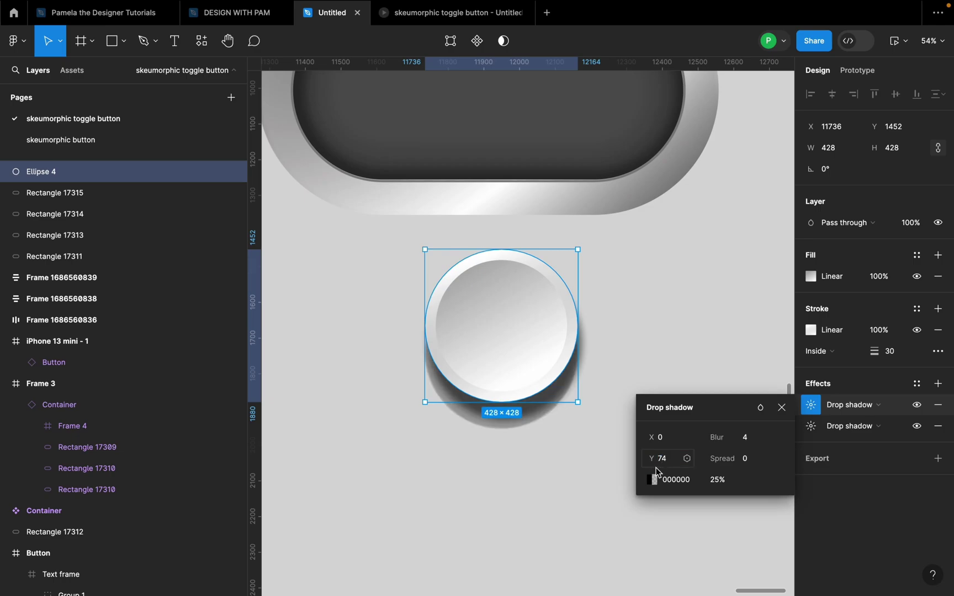
Set the second drop shadow's blur to 100, spread to 5 and opacity to 45%.
click(746, 439)
text(100)
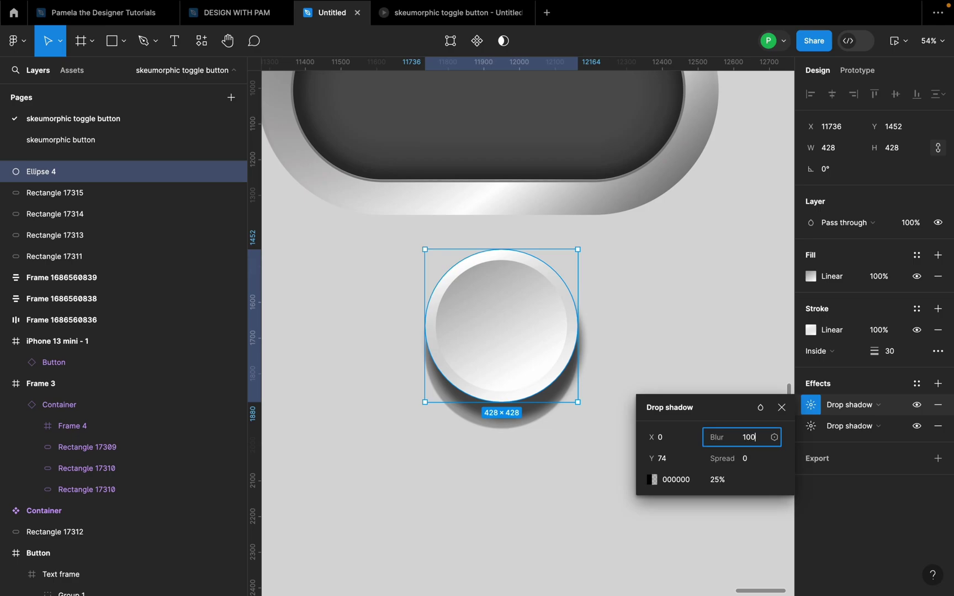
key(Return)
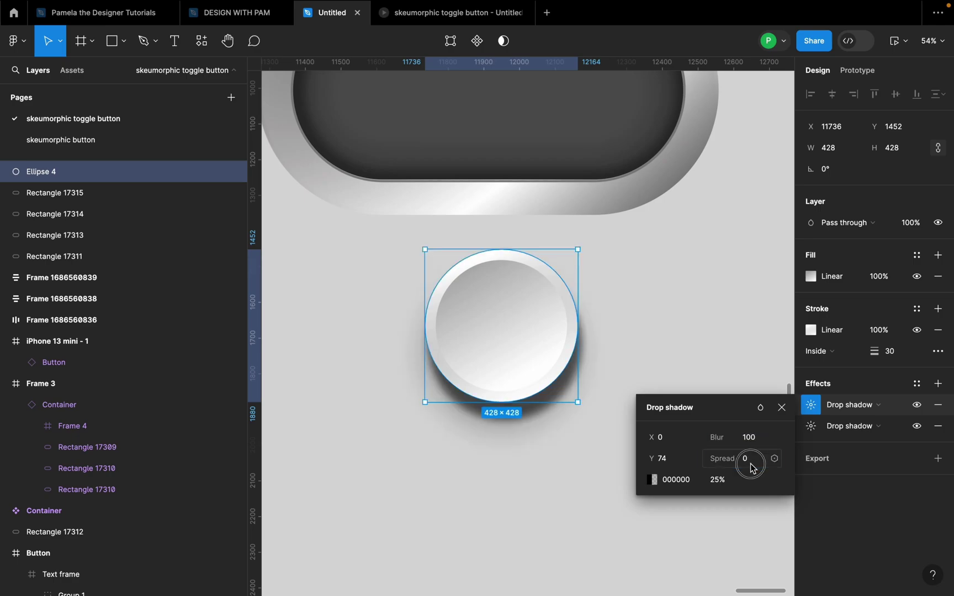
click(749, 466)
text(5)
key(Return)
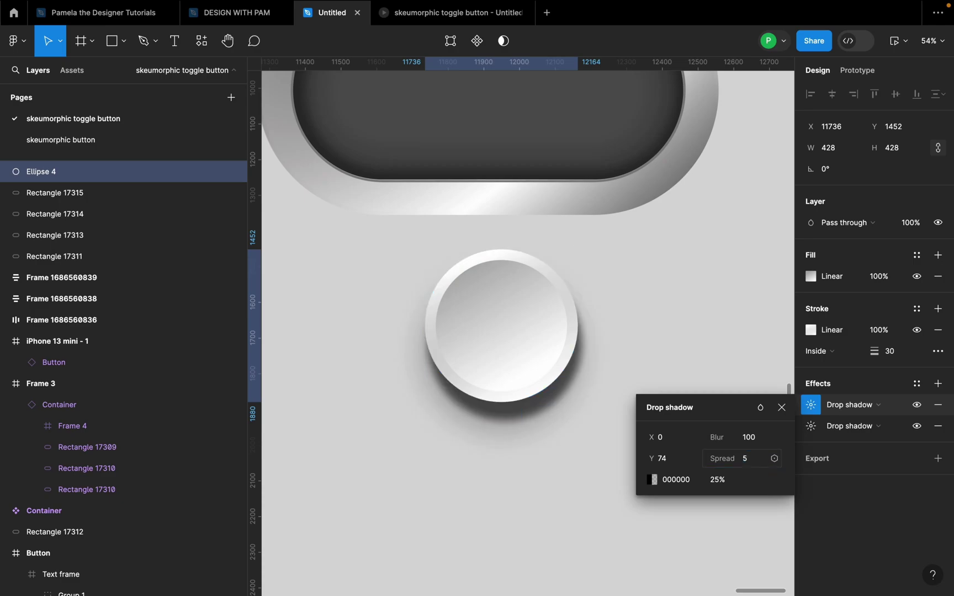
click(732, 484)
text(45)
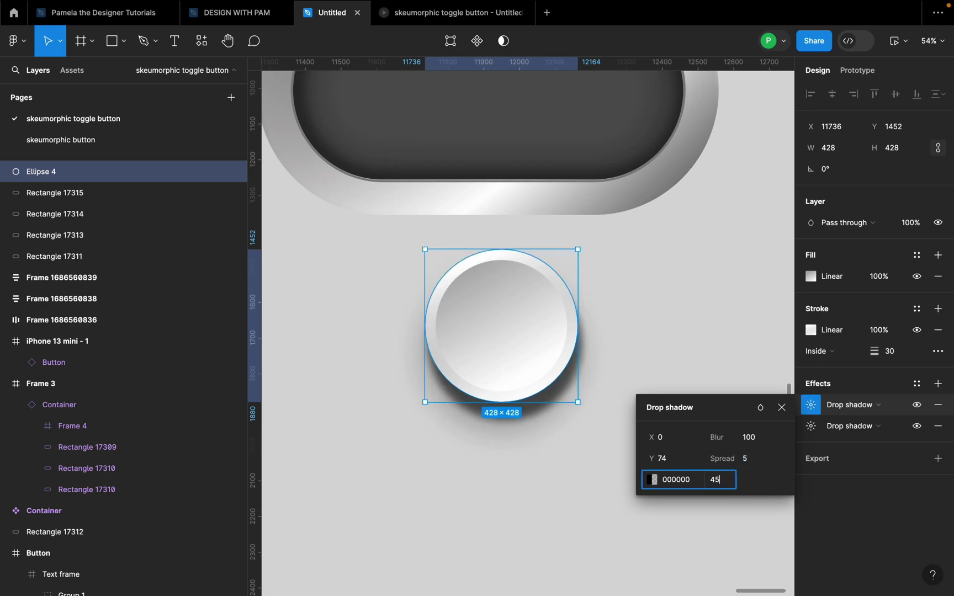
key(Return)
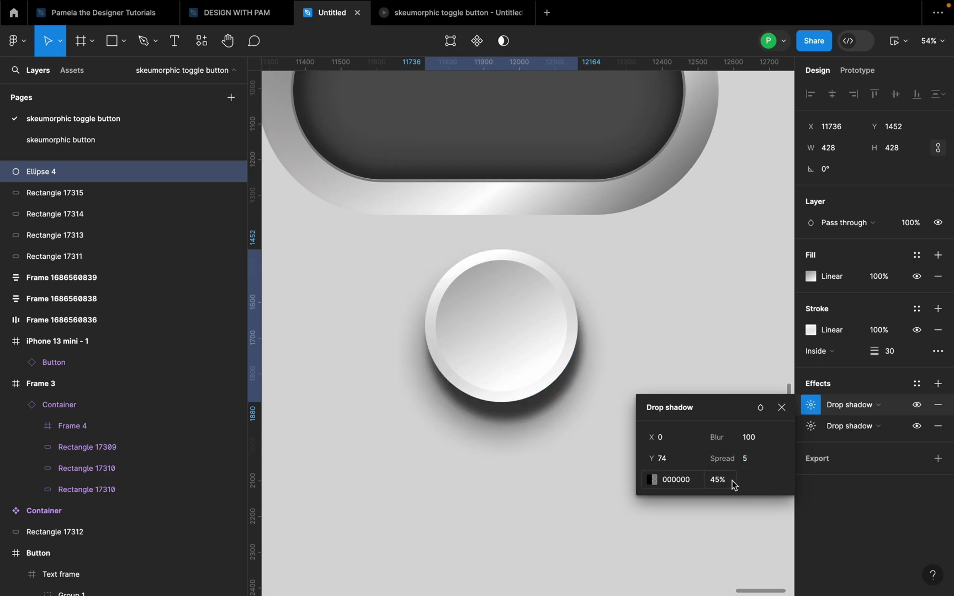
click(708, 393)
Move the circular knob into the left end of the dark recess, vertically centred on the pill.
scroll(690, 496, down, 3)
scroll(696, 384, up, 2)
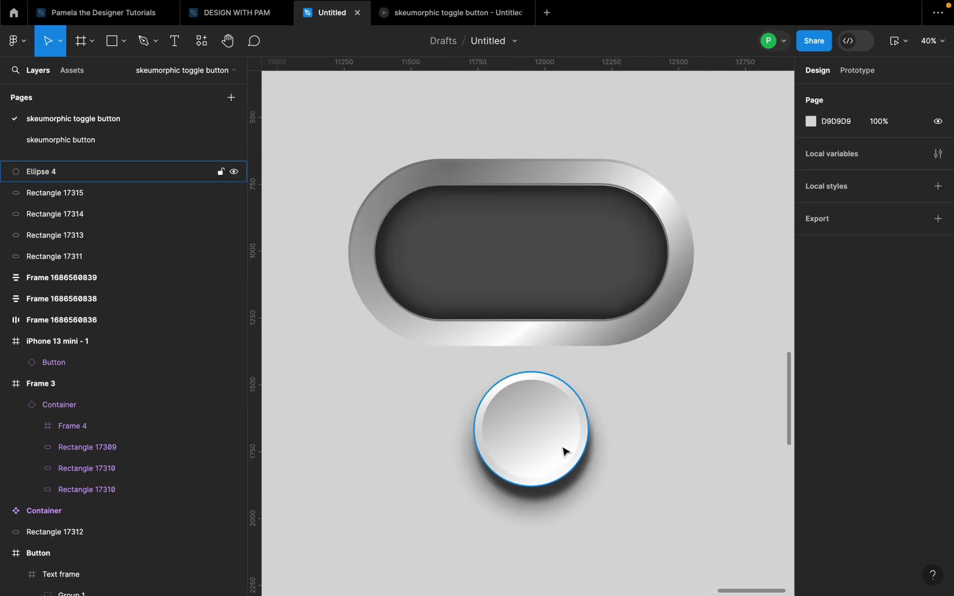
click(533, 452)
drag(547, 452, 459, 271)
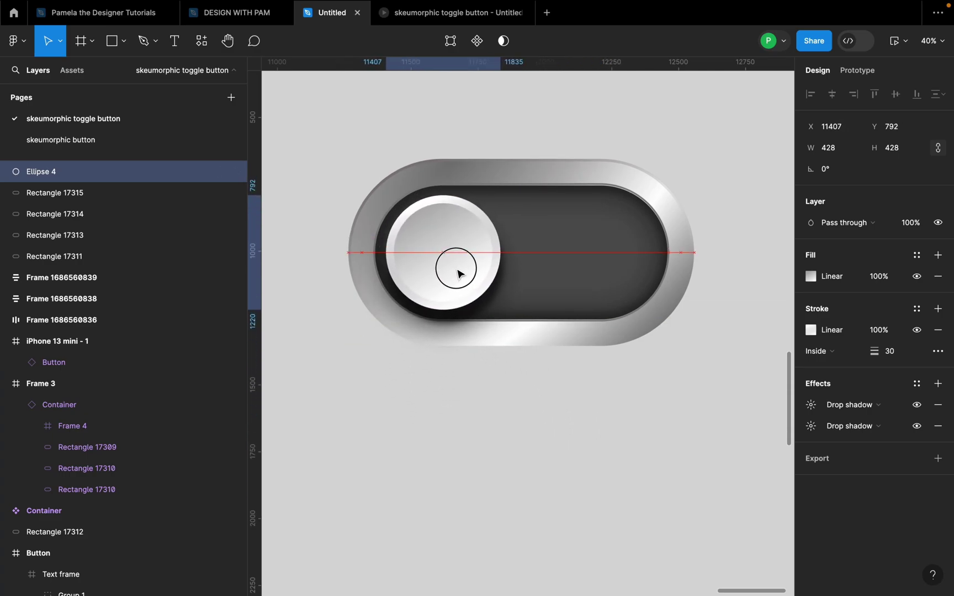
click(633, 331)
click(606, 422)
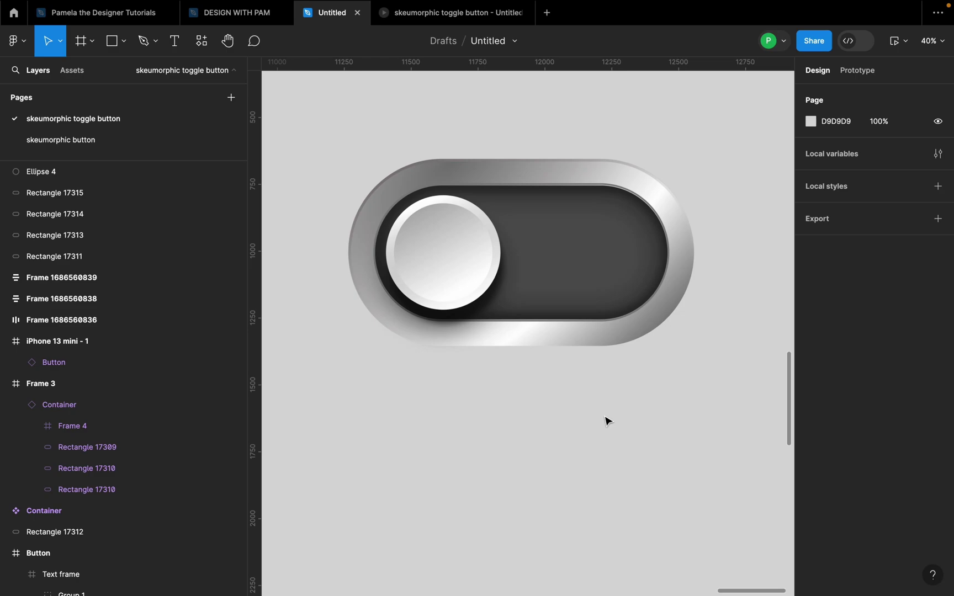
Add a text layer reading "Off" below the toggle.
key(t)
click(506, 393)
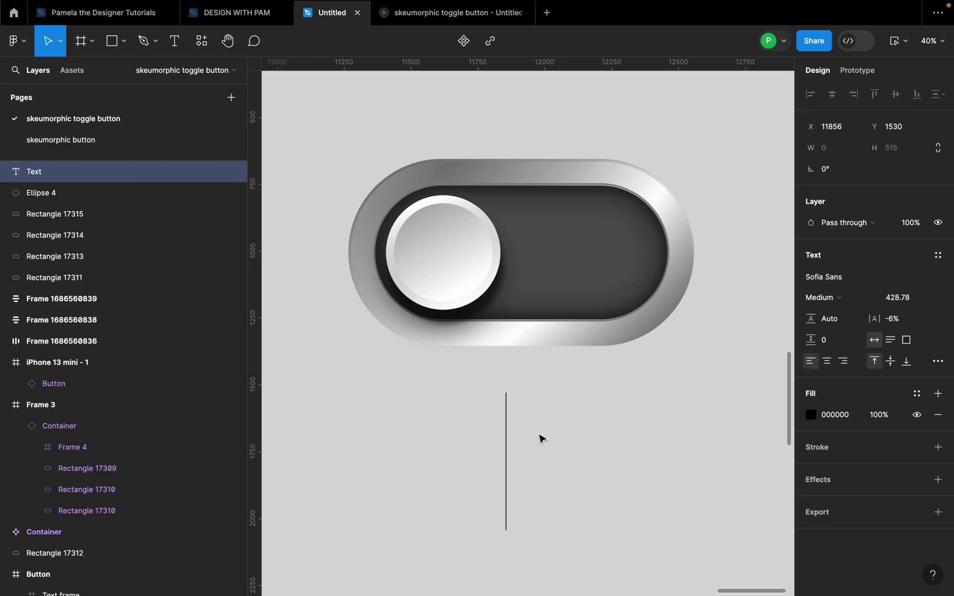
text(0)
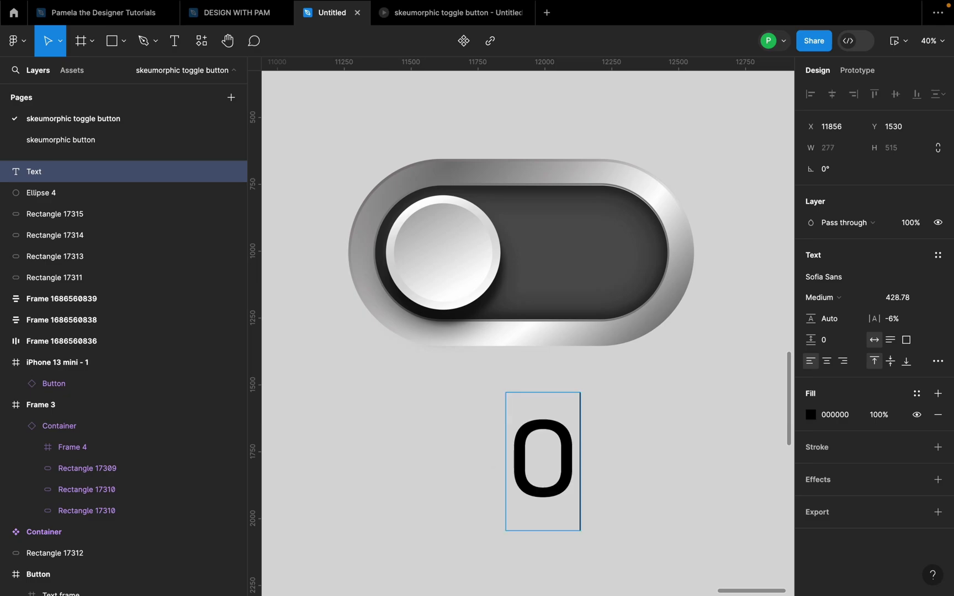
text(ff)
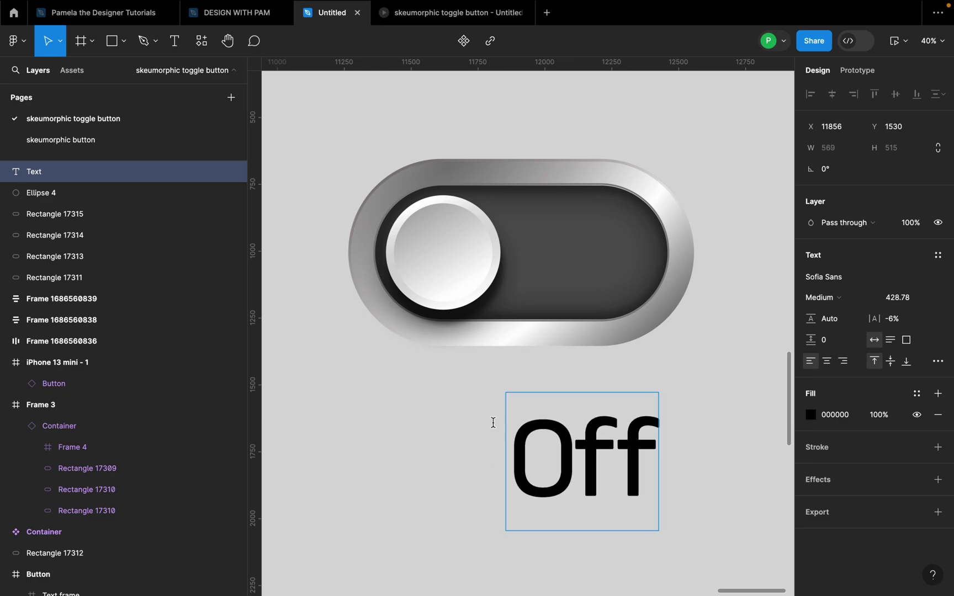
scroll(493, 422, down, 5)
key(Escape)
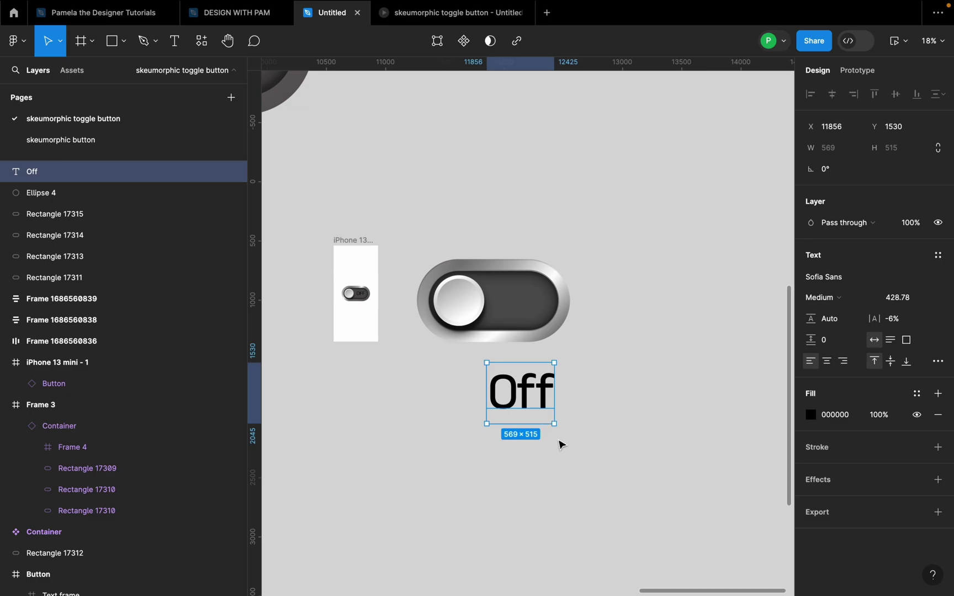
Move the Off text onto the dark recess beside the knob.
scroll(559, 436, down, 2)
drag(535, 409, 534, 355)
scroll(534, 355, up, 3)
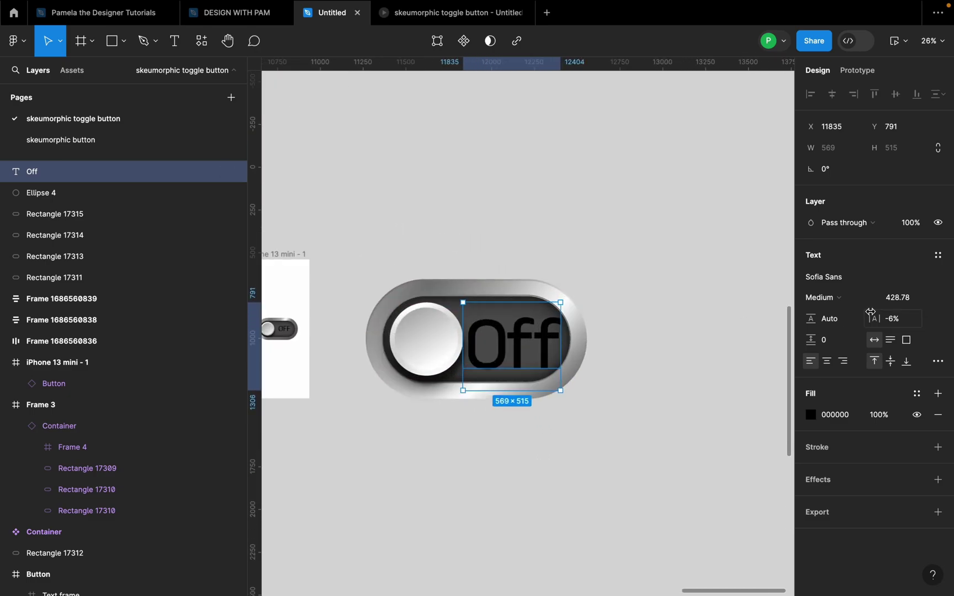
Set the Off text's font size to 300 and recentre it in the free space beside the knob.
click(926, 298)
click(911, 310)
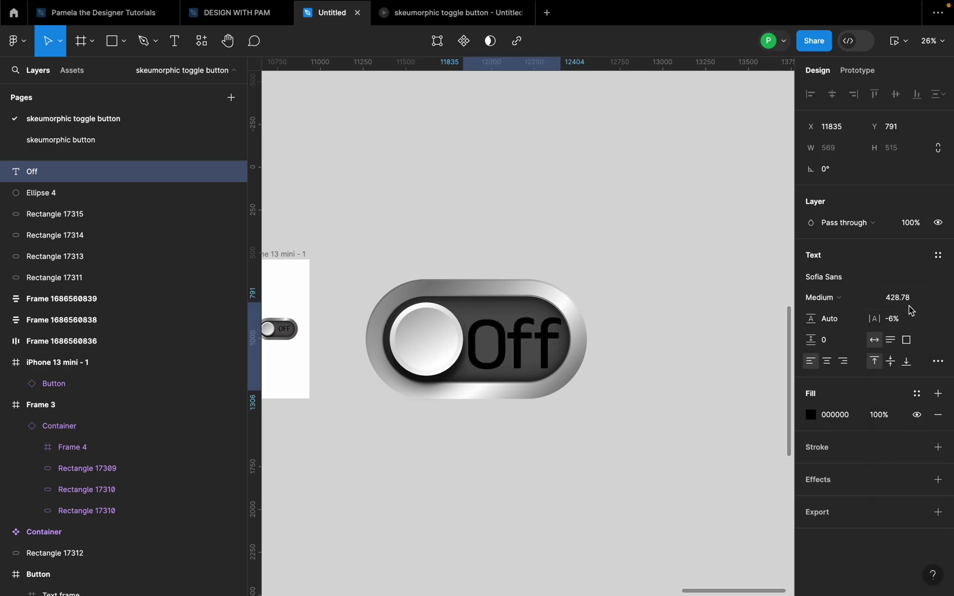
click(911, 302)
text(300)
key(Return)
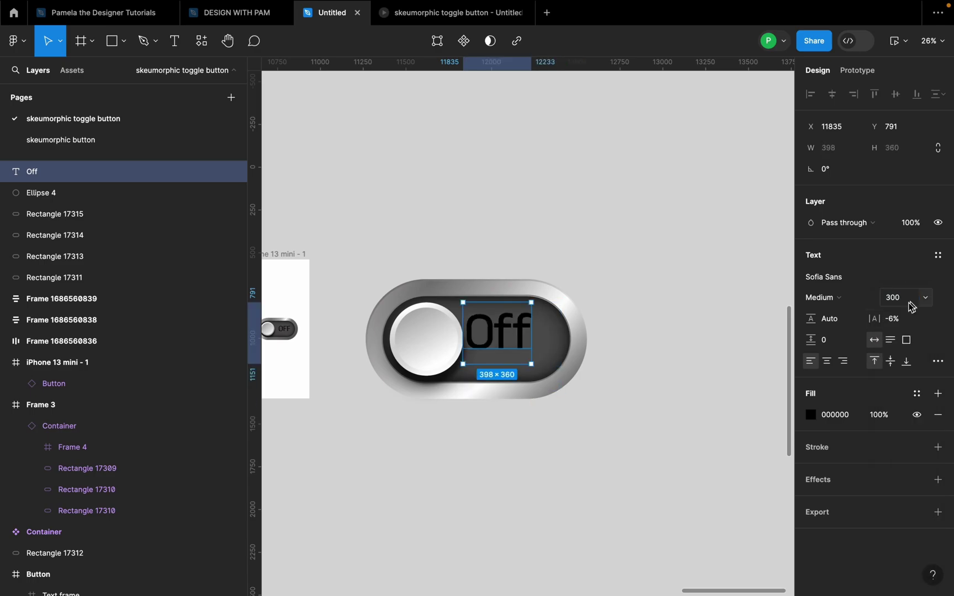
drag(495, 338, 513, 347)
Add an effect to the Off text and change its type to Inner shadow.
scroll(525, 347, up, 3)
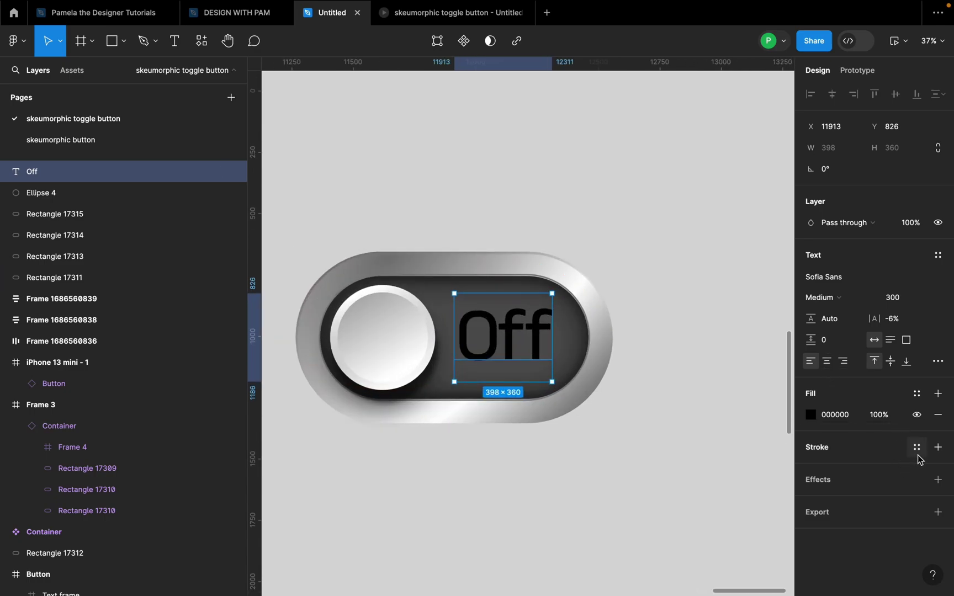
click(937, 447)
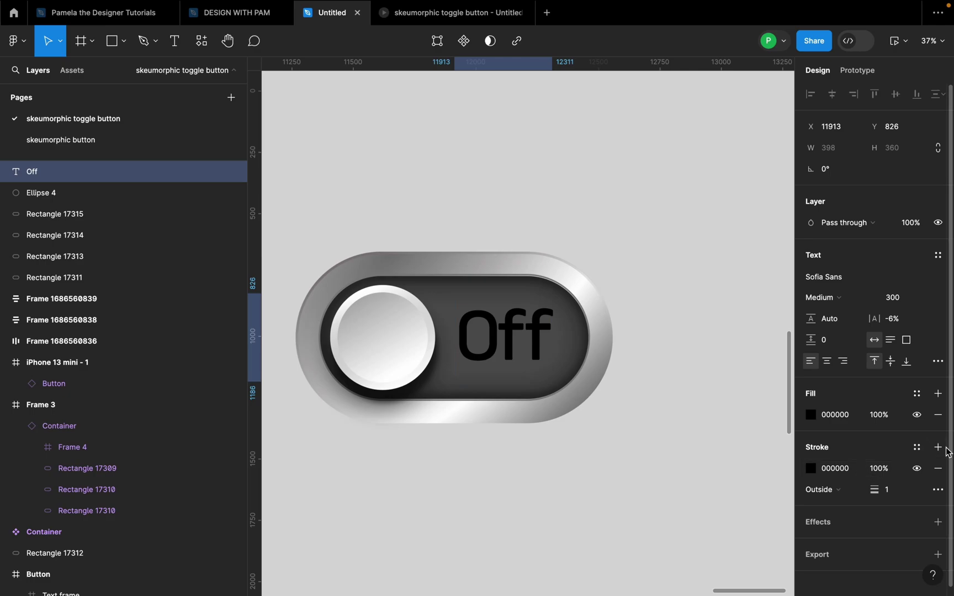
click(938, 468)
click(938, 480)
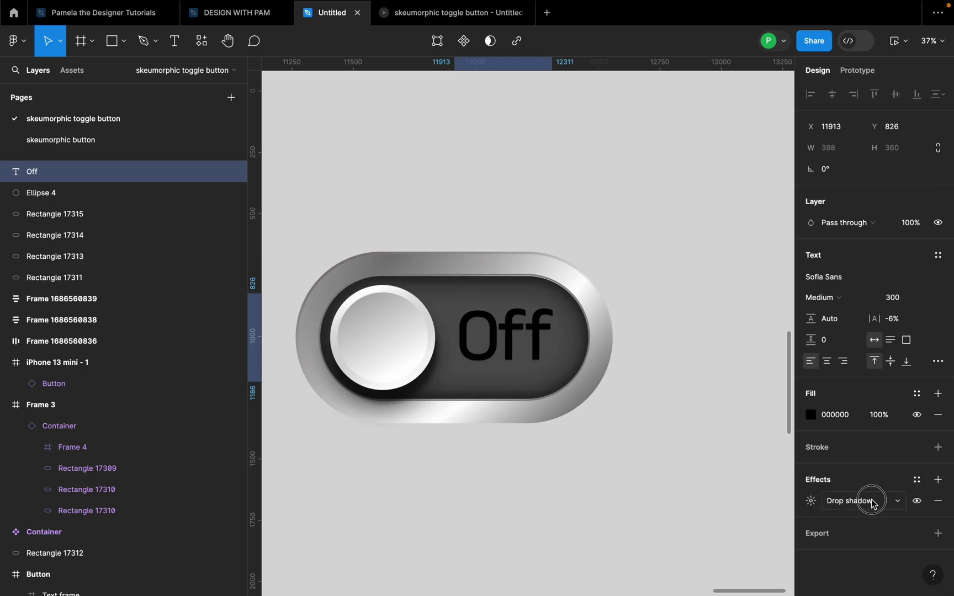
click(871, 501)
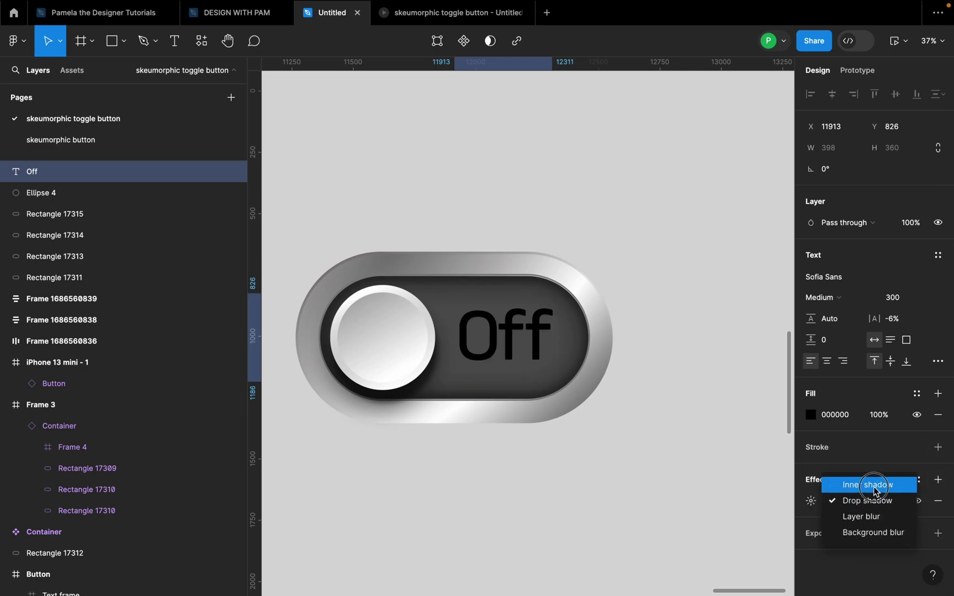
click(875, 486)
Set the Off text's inner shadow to X offset 3, Y offset -7 and blur 6.
click(812, 502)
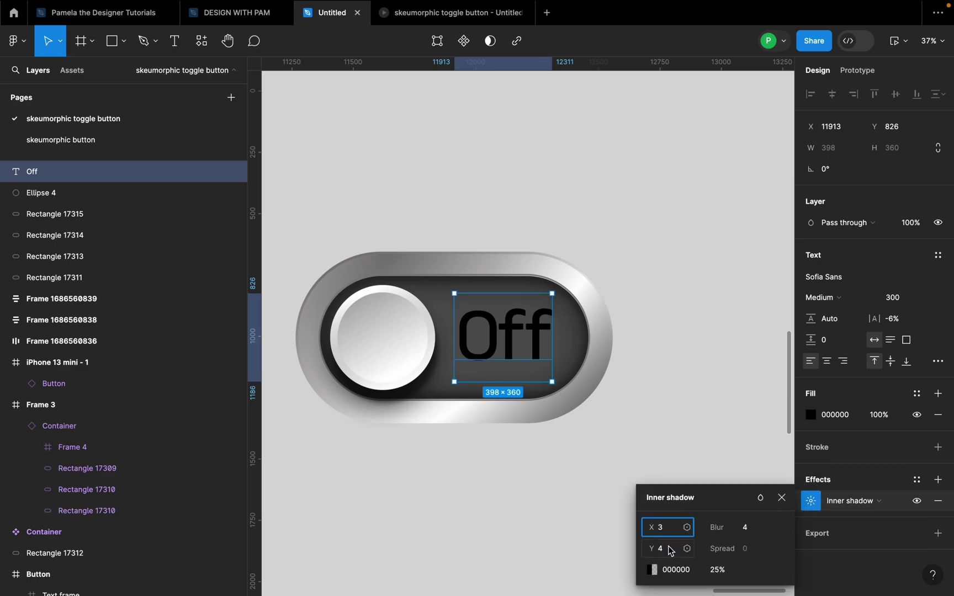
click(667, 548)
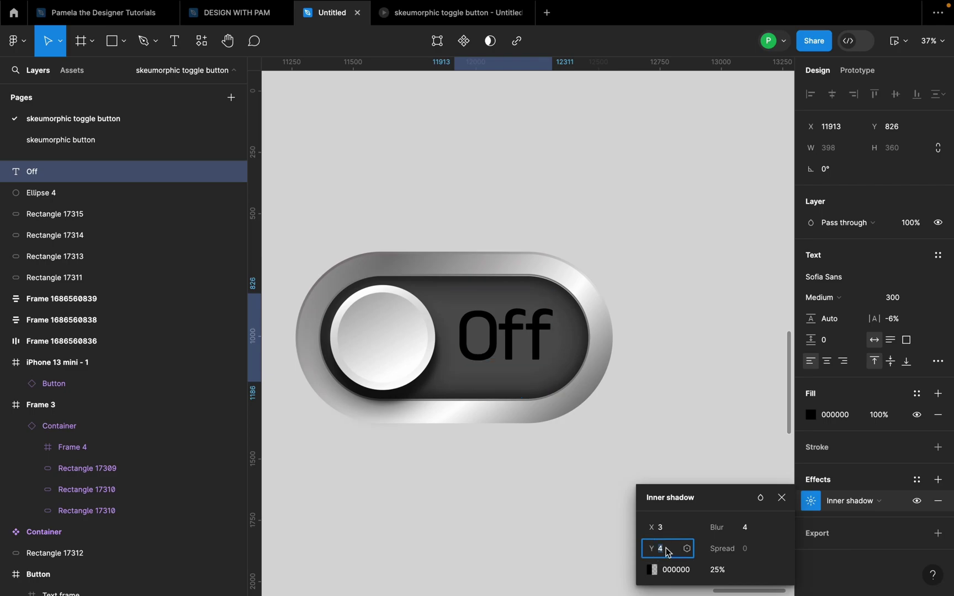
key(BackSpace)
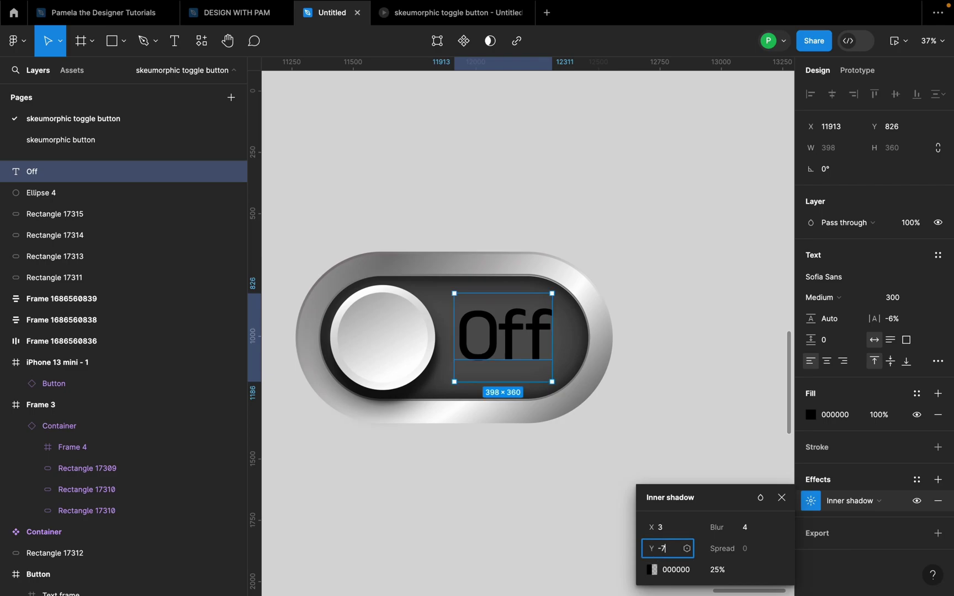
text(-7)
click(744, 527)
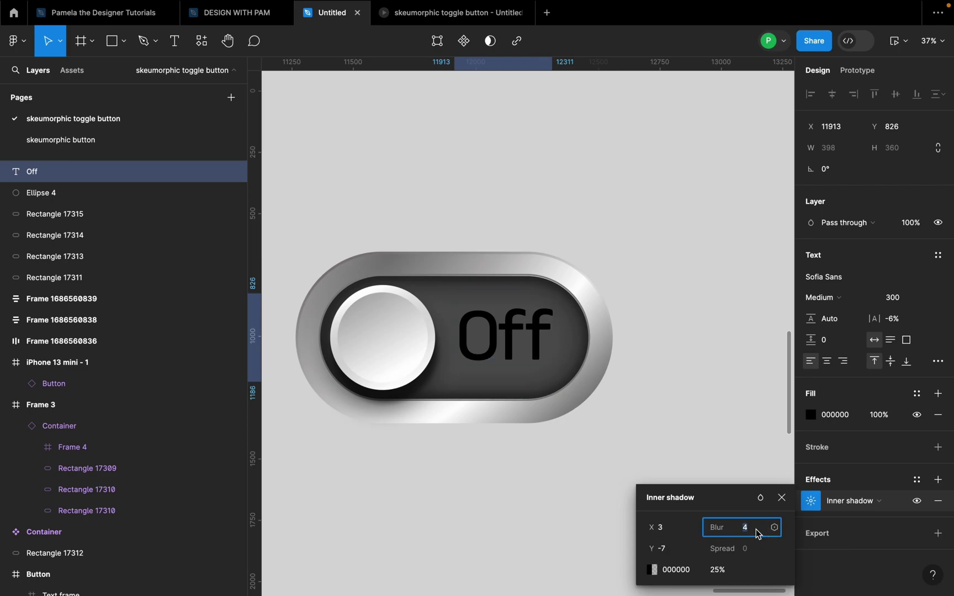
text(6)
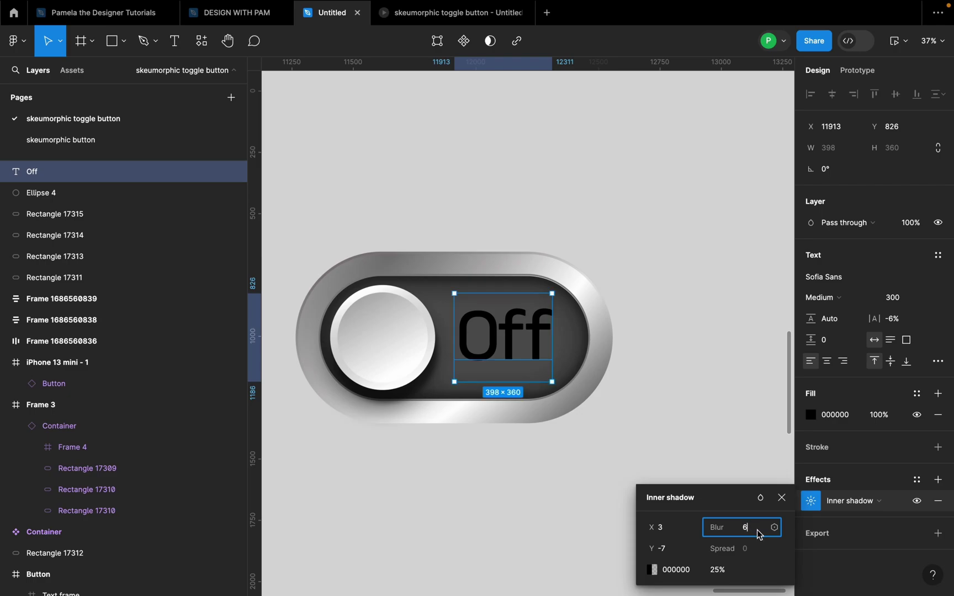
Change the Off text's inner shadow colour to white (FFFFFF) at 50% opacity.
click(668, 571)
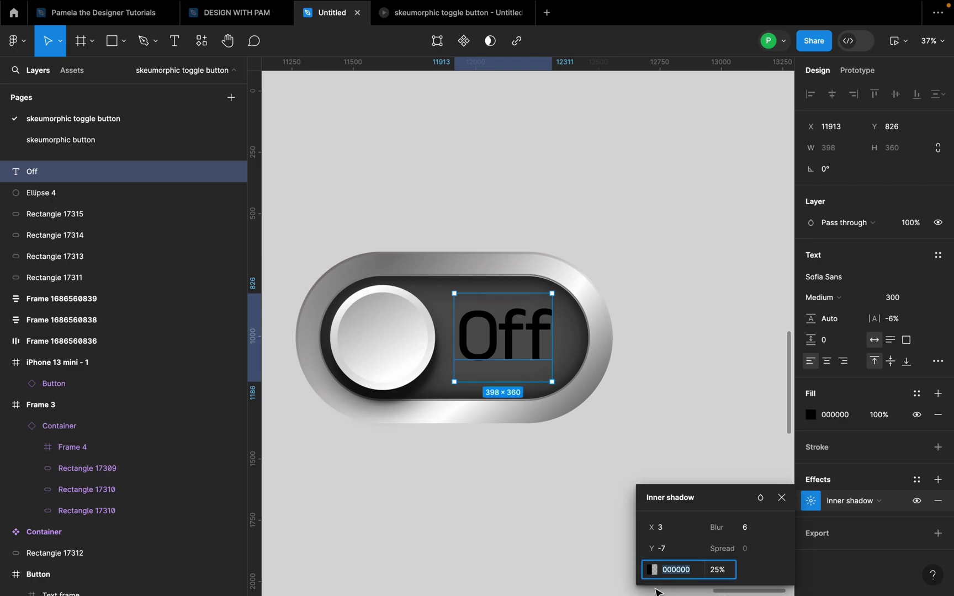
click(653, 569)
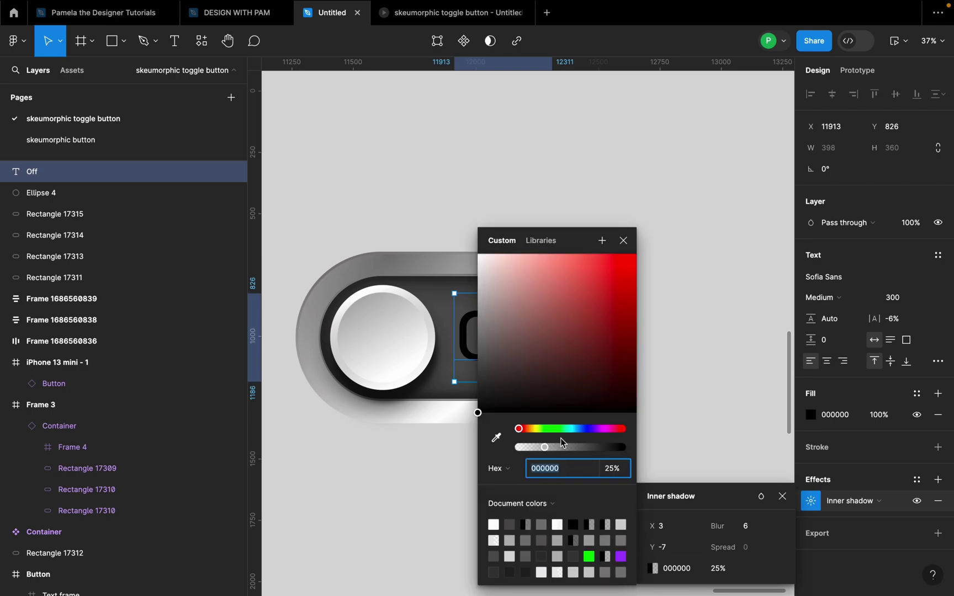
drag(576, 241, 735, 214)
drag(645, 239, 610, 222)
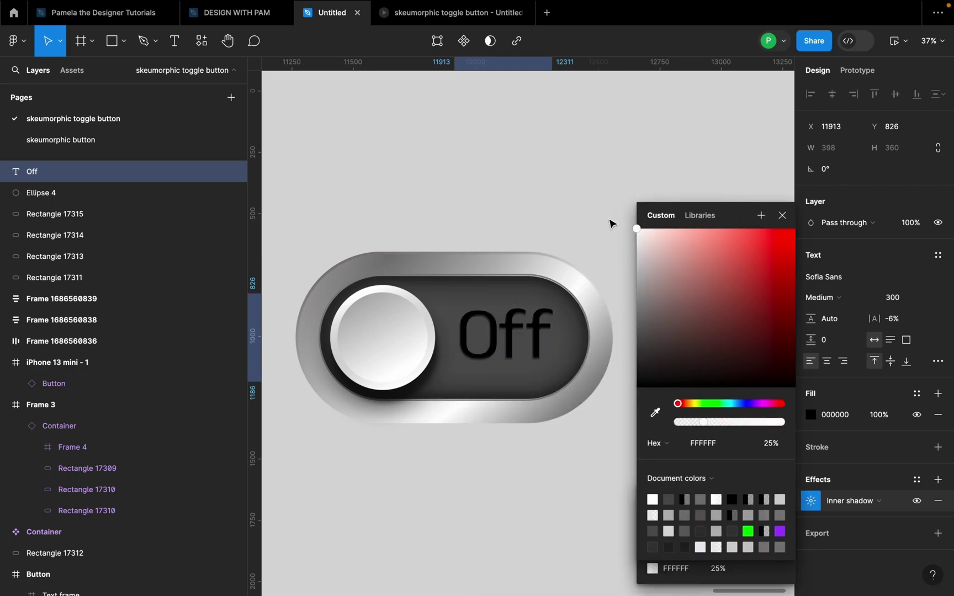
click(771, 445)
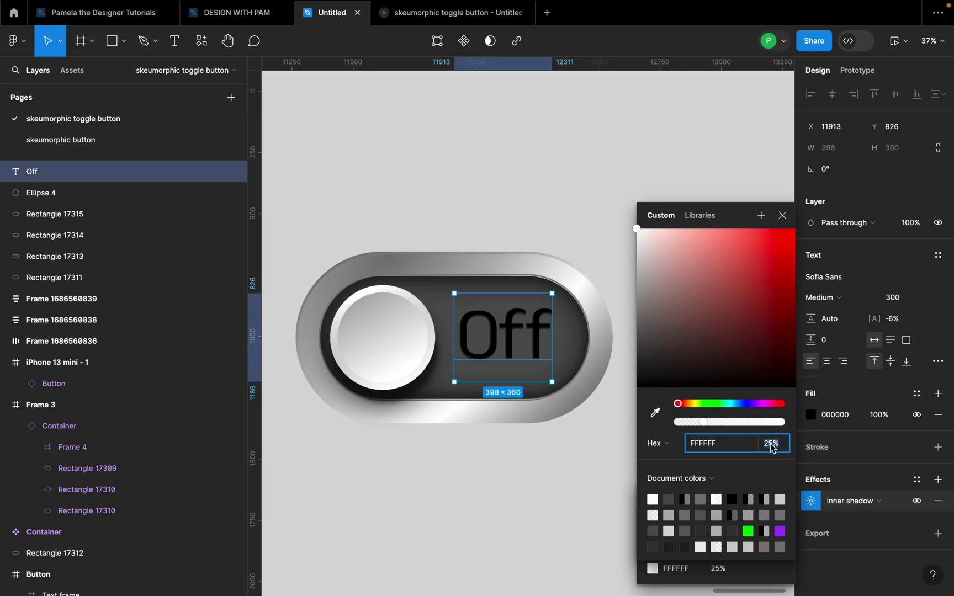
text(50)
key(Return)
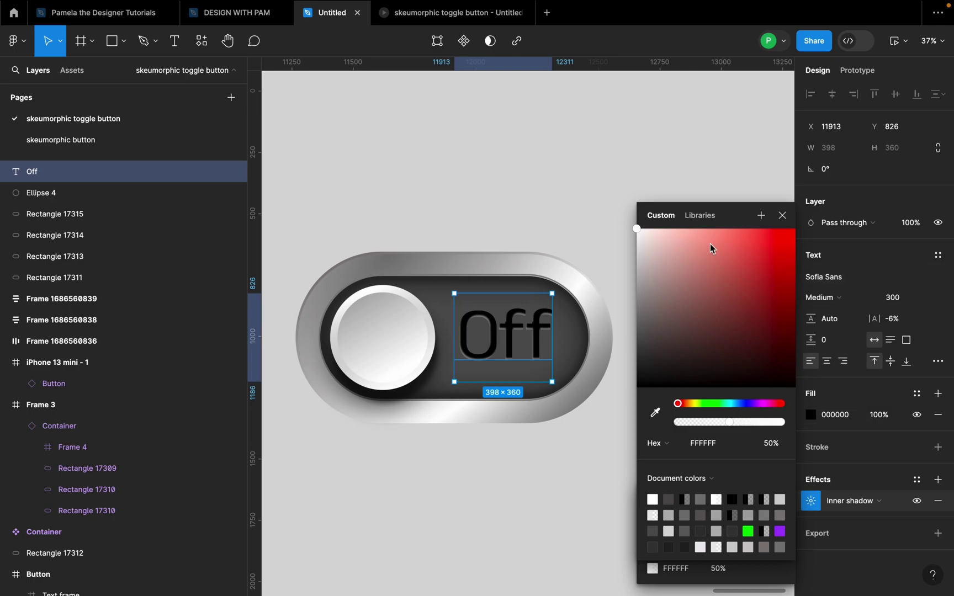
Set the white inner shadow's opacity to 45% and close the colour picker.
drag(719, 211, 684, 206)
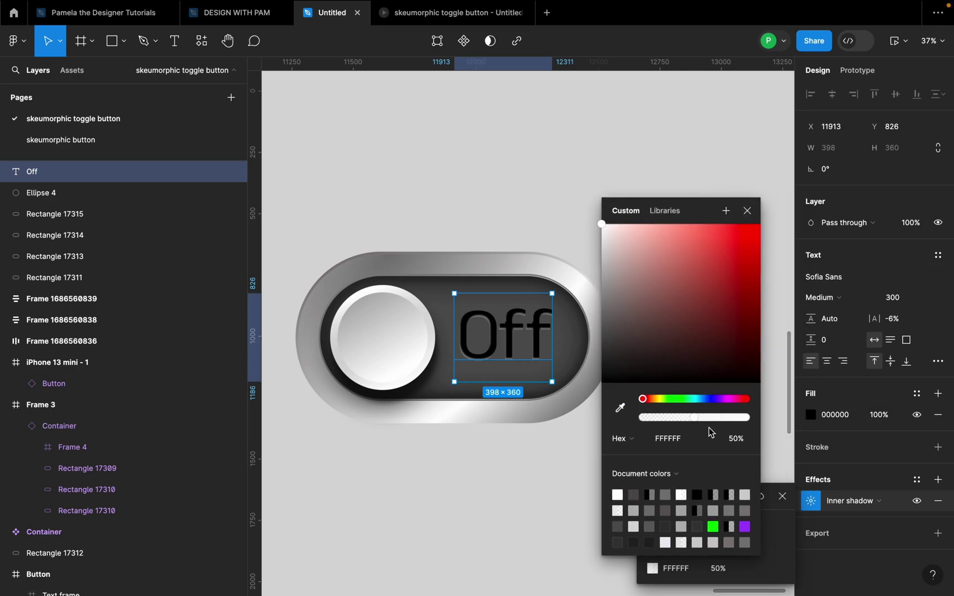
click(728, 440)
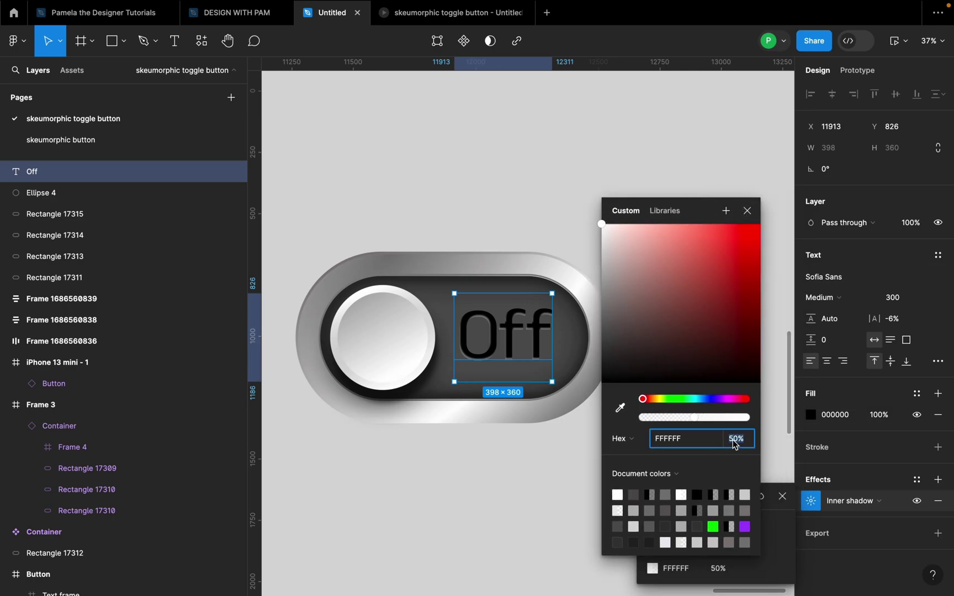
text(45)
key(Return)
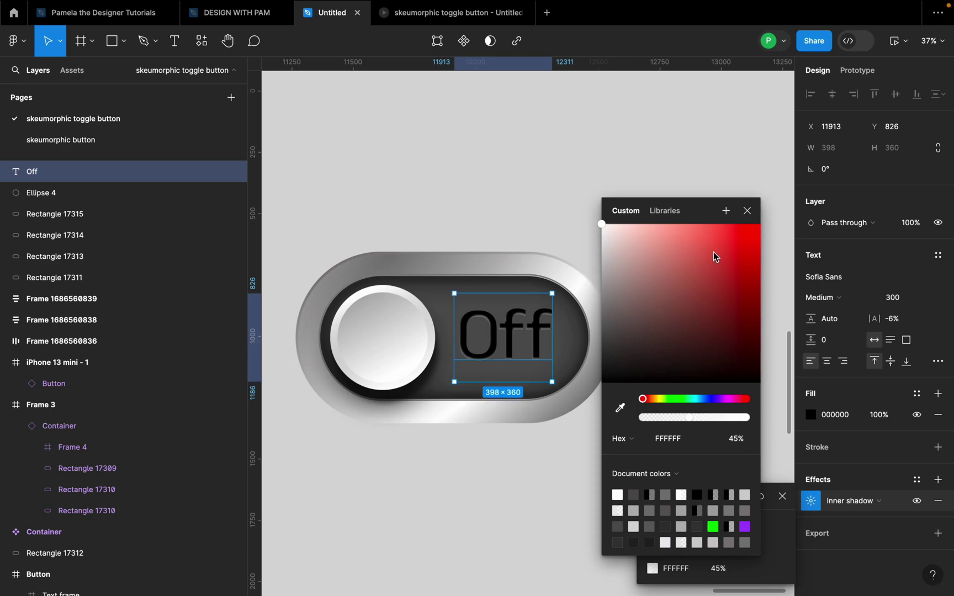
click(748, 211)
drag(509, 331, 512, 332)
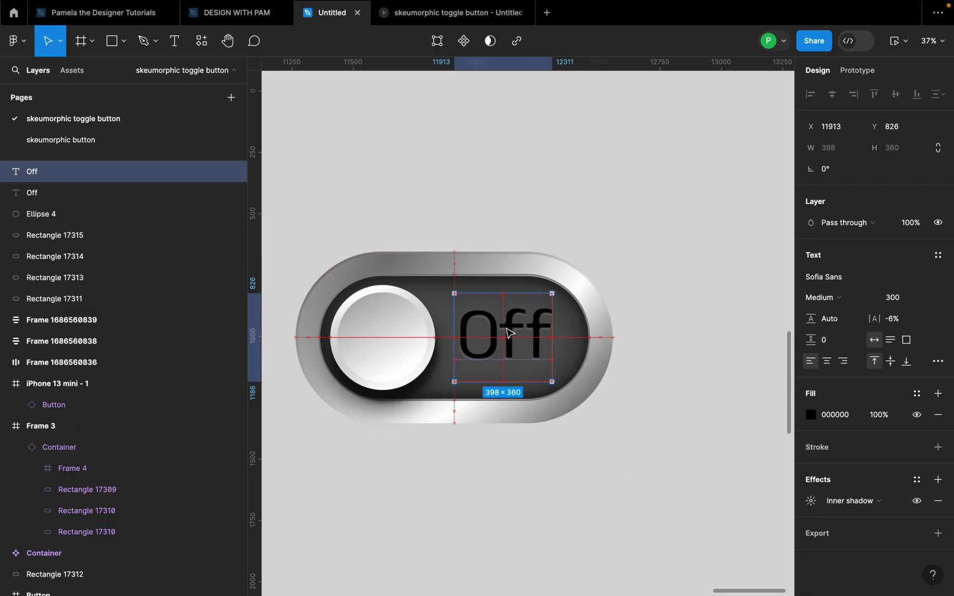
key(super+z)
Add a second inner shadow effect to the Off text.
click(938, 479)
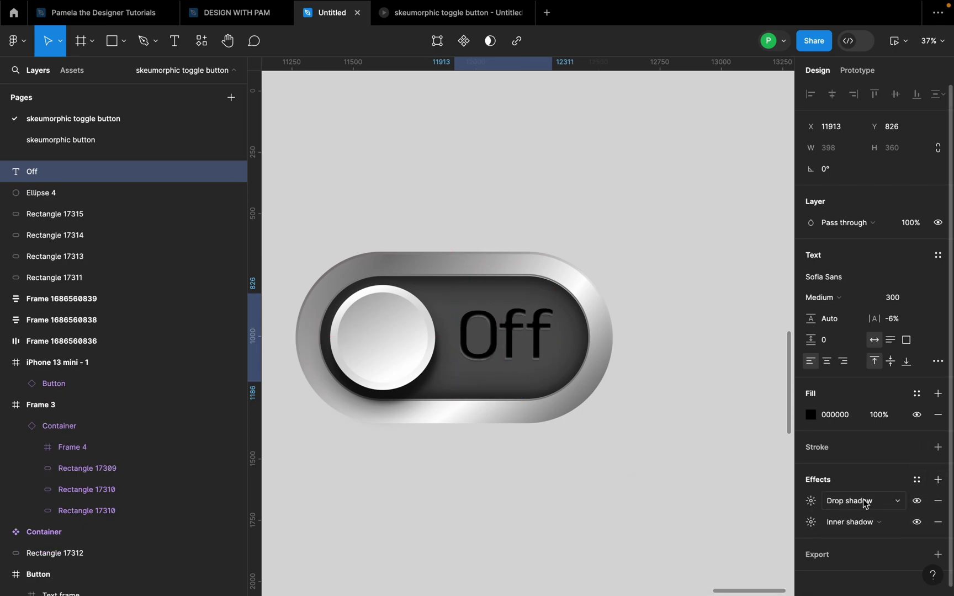
scroll(865, 504, down, 1)
click(864, 496)
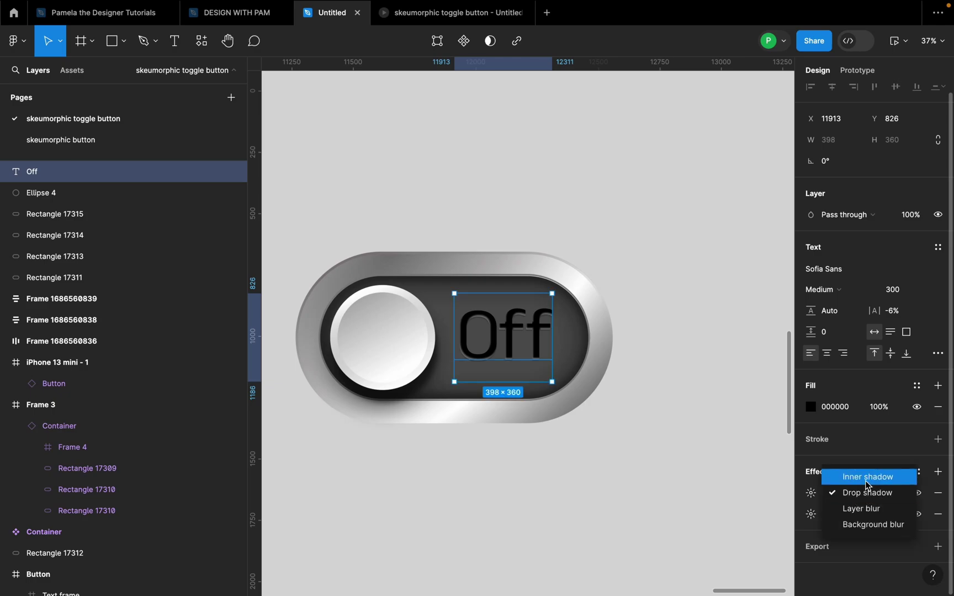
click(868, 478)
Set the second inner shadow to Y offset 94, blur 119 and 45% opacity, and deselect the text.
click(810, 493)
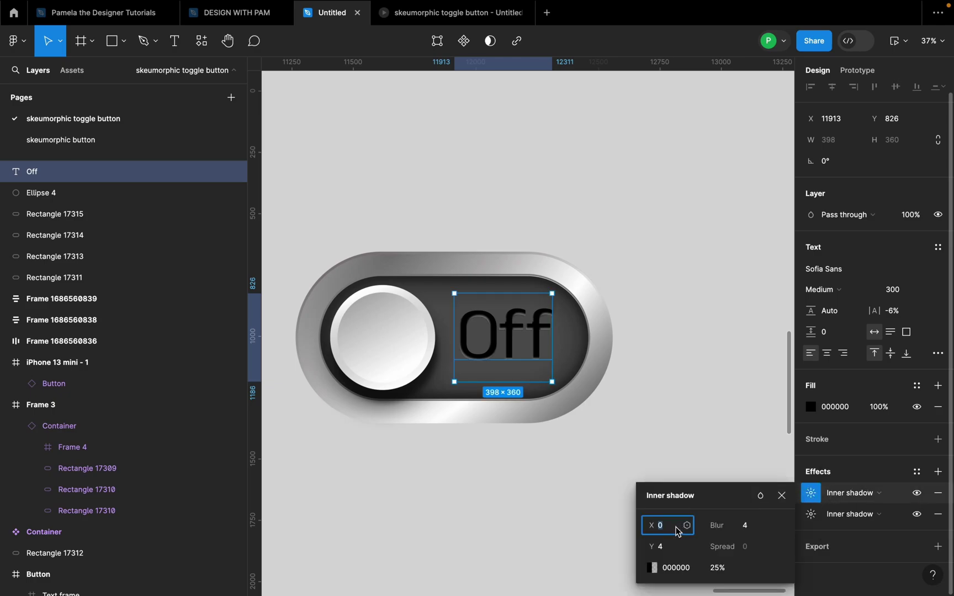
click(666, 548)
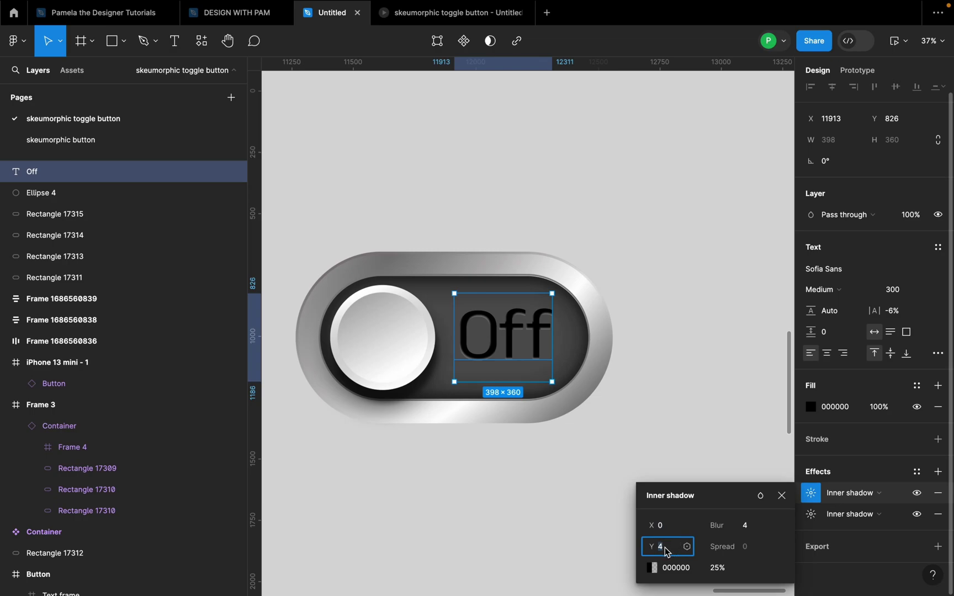
text(9)
key(Return)
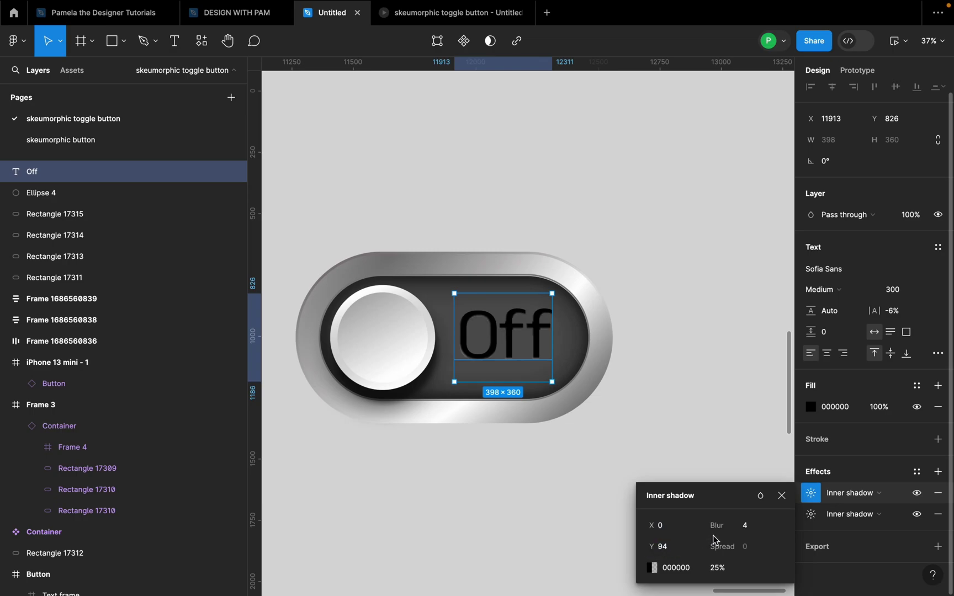
click(746, 528)
text(119)
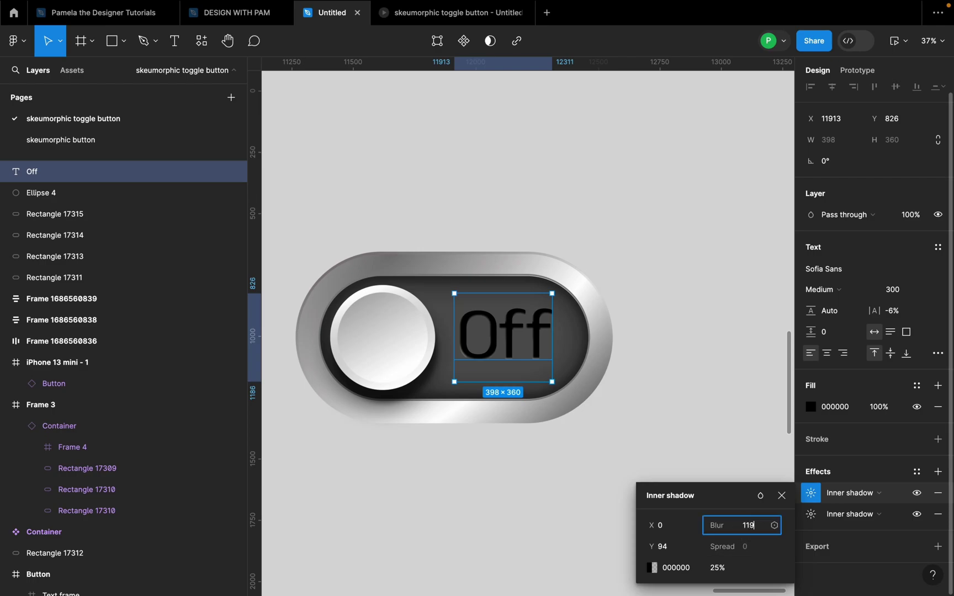
key(Return)
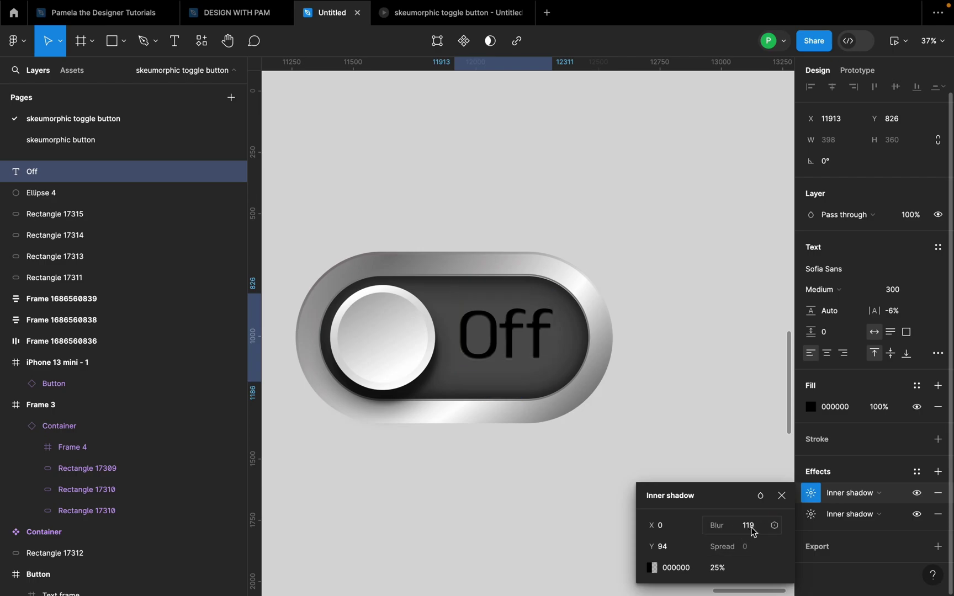
click(729, 571)
text(45)
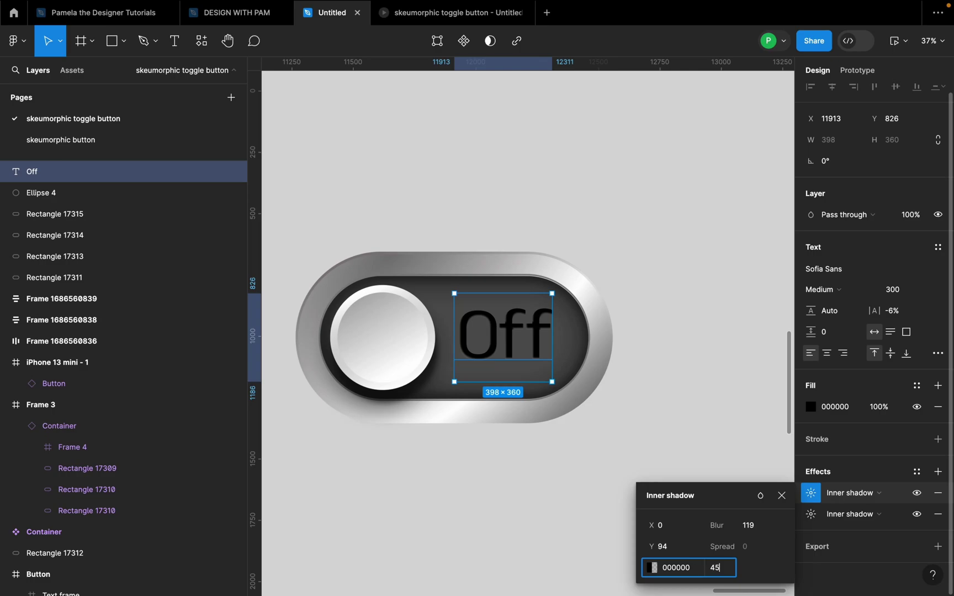
key(Return)
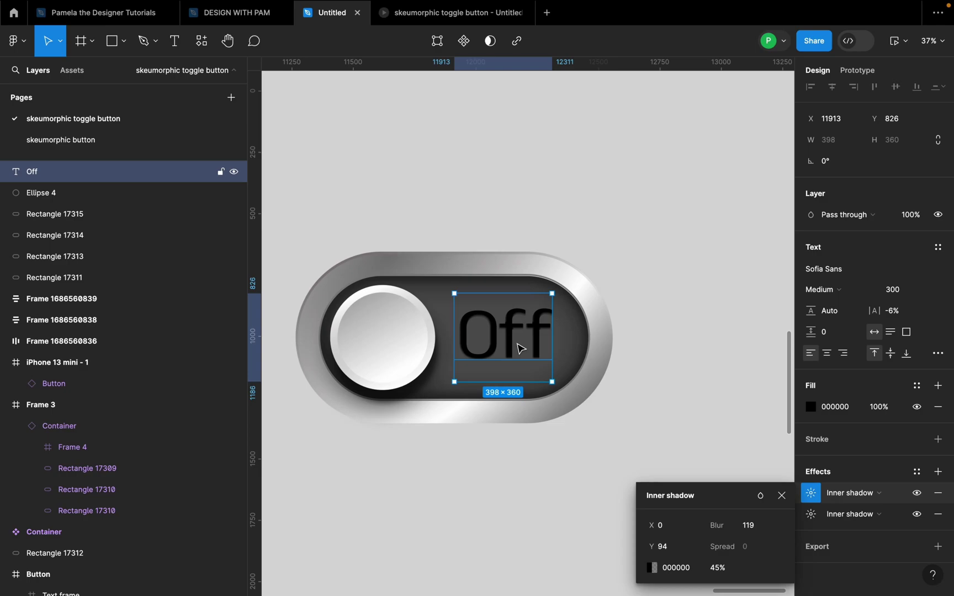
click(649, 393)
Duplicate the Off text below the toggle and change the copy's wording to "ON".
scroll(651, 419, down, 5)
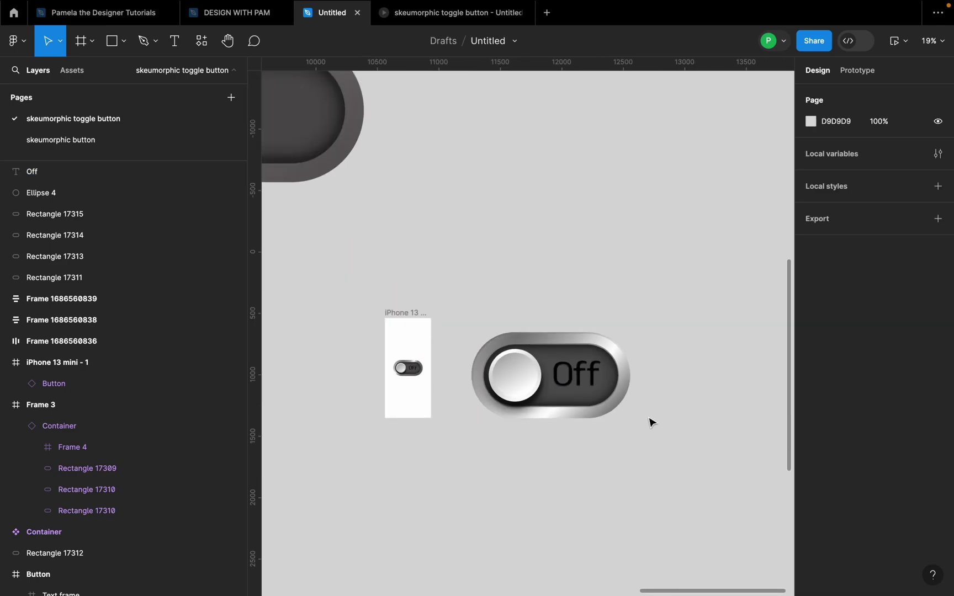
scroll(646, 424, up, 5)
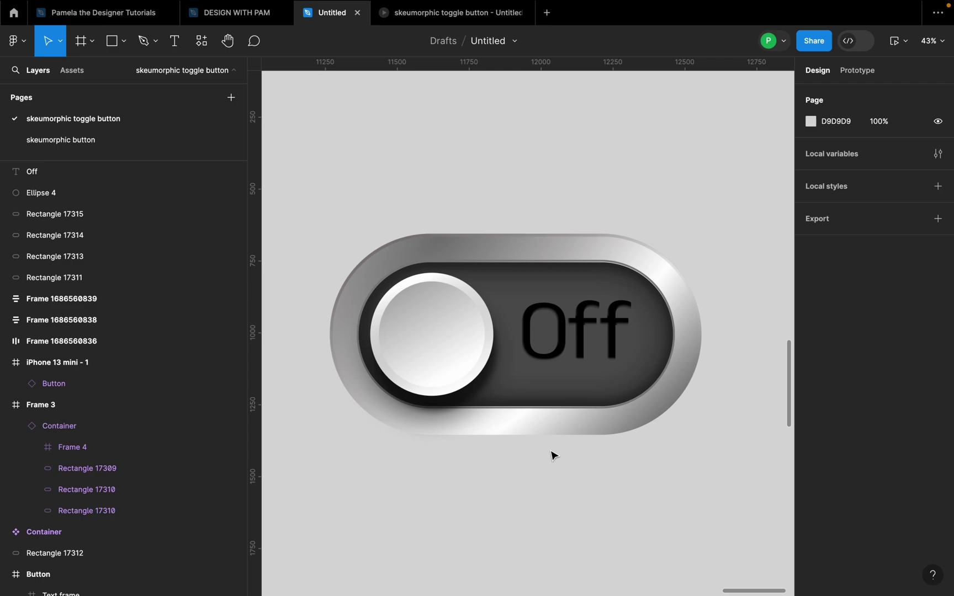
scroll(454, 369, down, 3)
drag(546, 341, 579, 487)
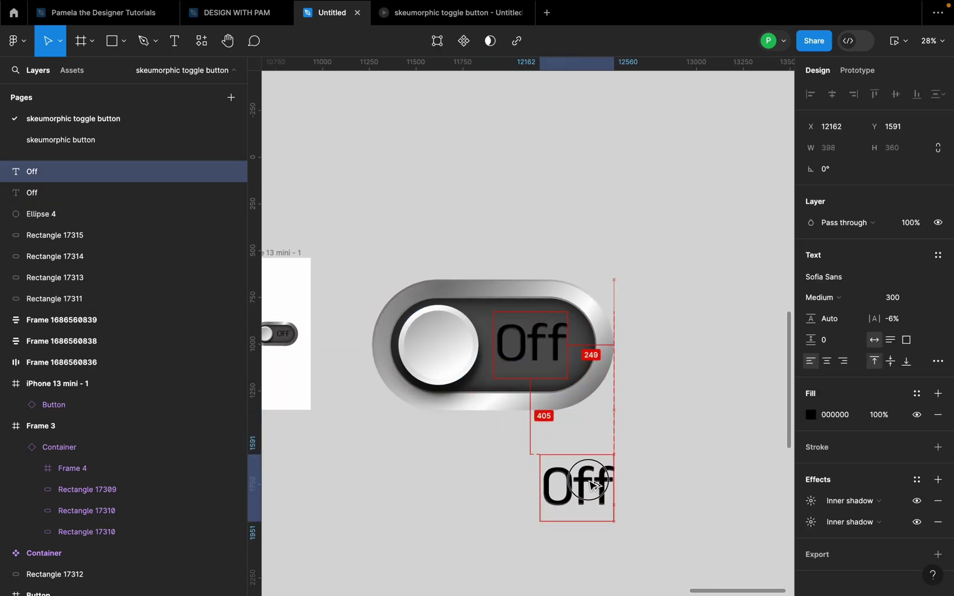
double_click(579, 487)
text(O)
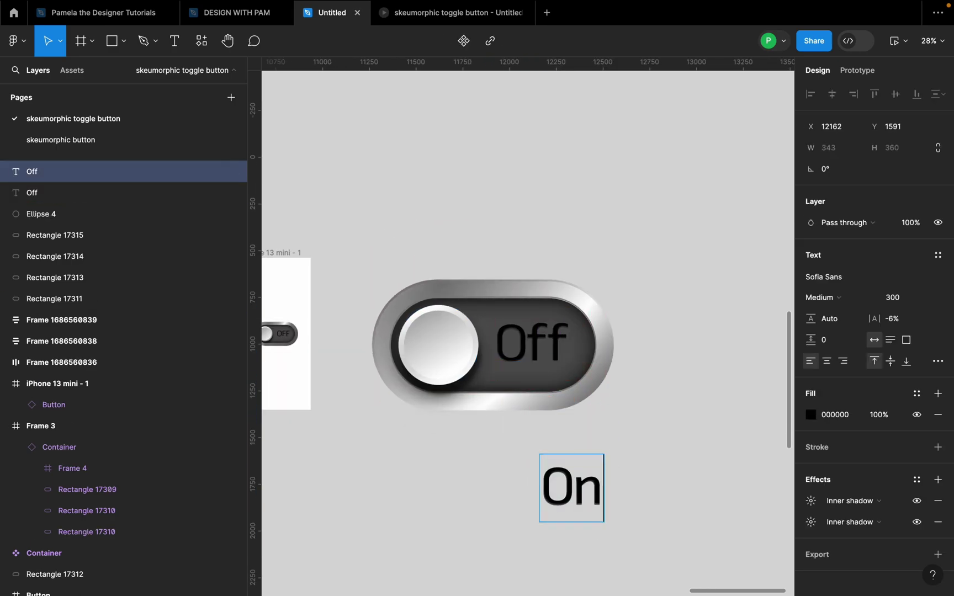
text(N)
scroll(657, 455, down, 3)
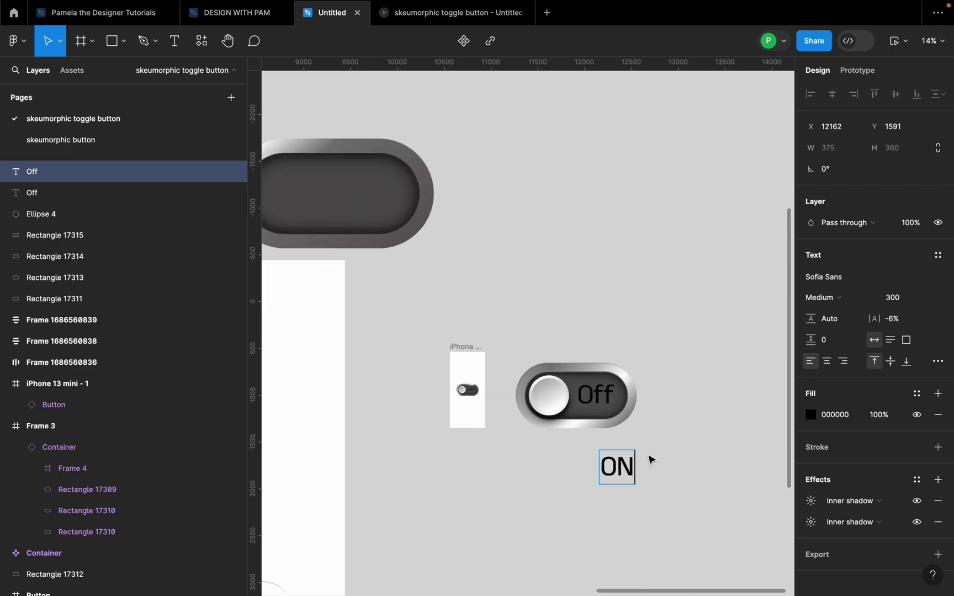
scroll(434, 411, up, 5)
scroll(607, 412, down, 5)
scroll(639, 422, up, 4)
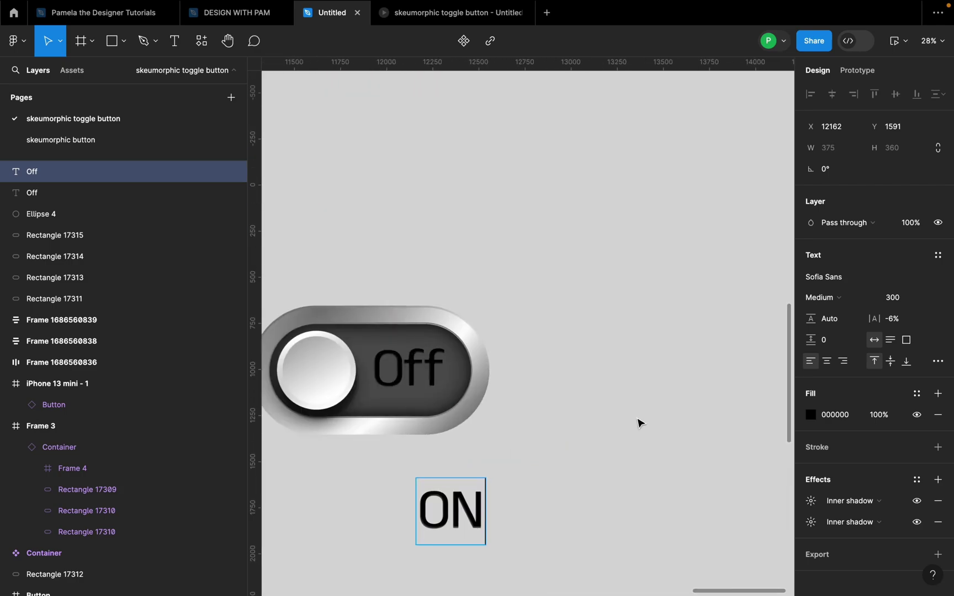
scroll(627, 426, down, 2)
scroll(628, 426, up, 3)
click(560, 379)
Shift the ON text slightly below the toggle, recolour it green 70EE23, and deselect it.
click(529, 373)
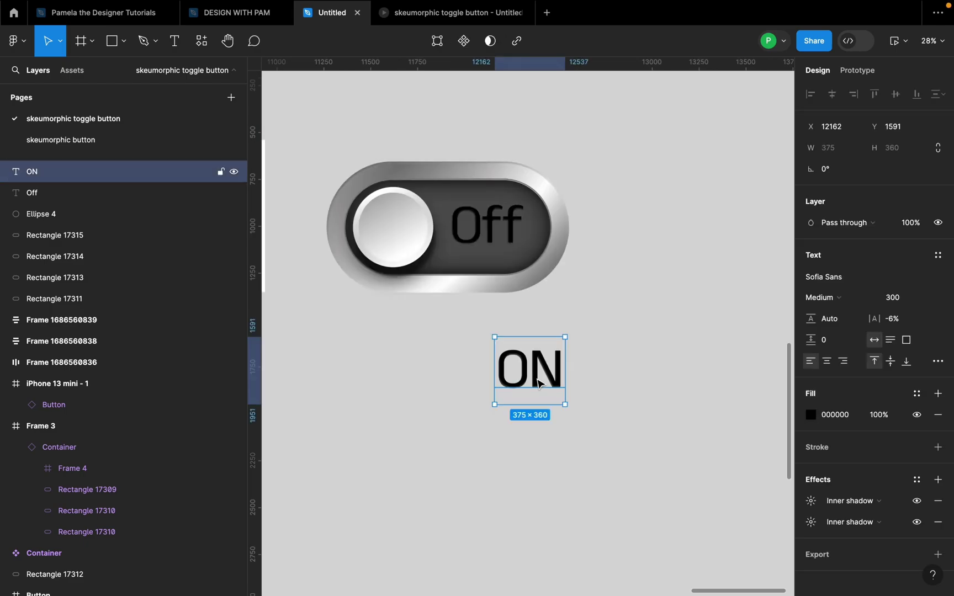
drag(529, 373, 520, 366)
click(811, 415)
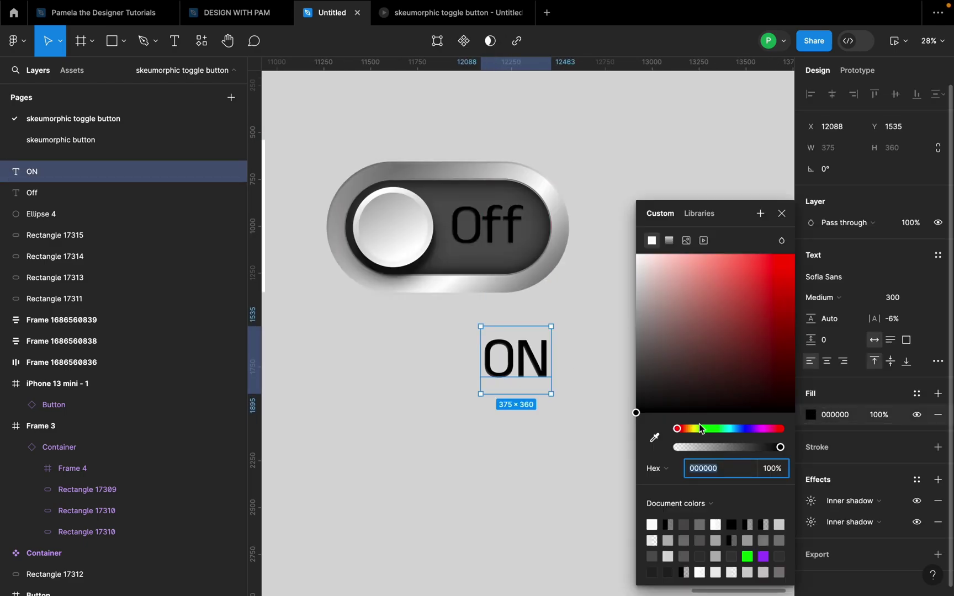
click(705, 429)
click(768, 284)
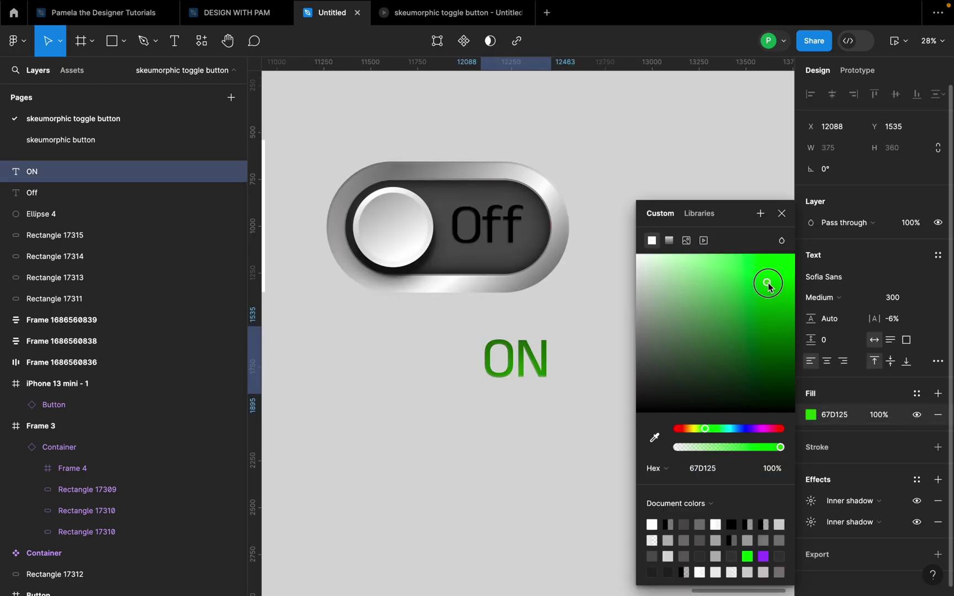
click(780, 214)
click(687, 245)
Try drawing a frame about 1796 × 911 around the Off toggle.
scroll(548, 301, down, 3)
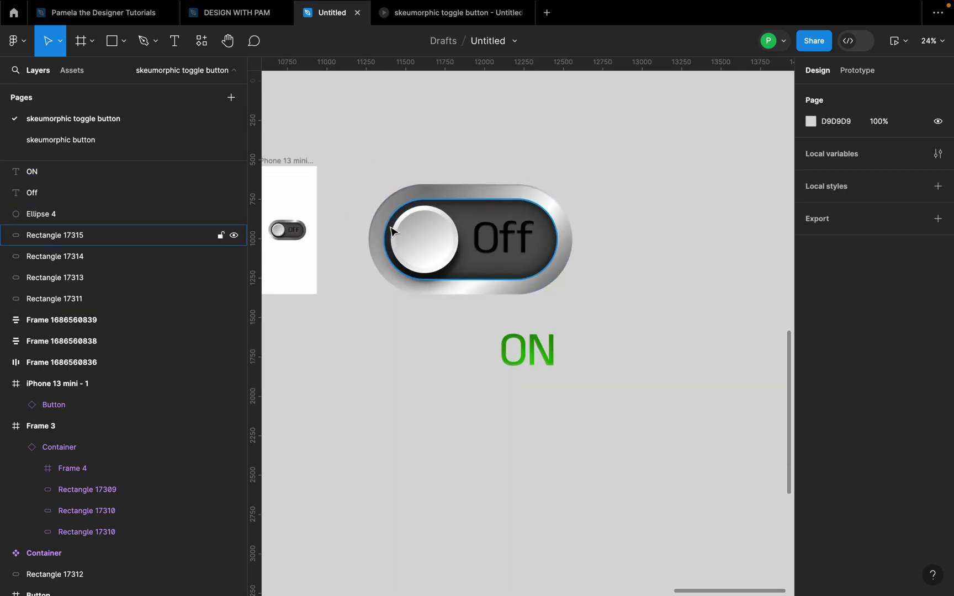
scroll(444, 288, up, 3)
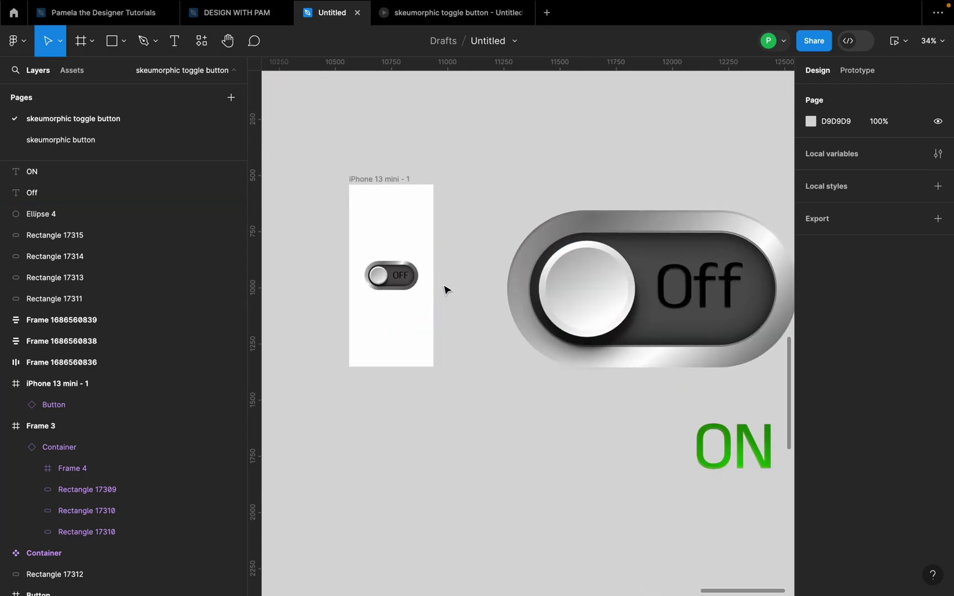
scroll(719, 230, up, 2)
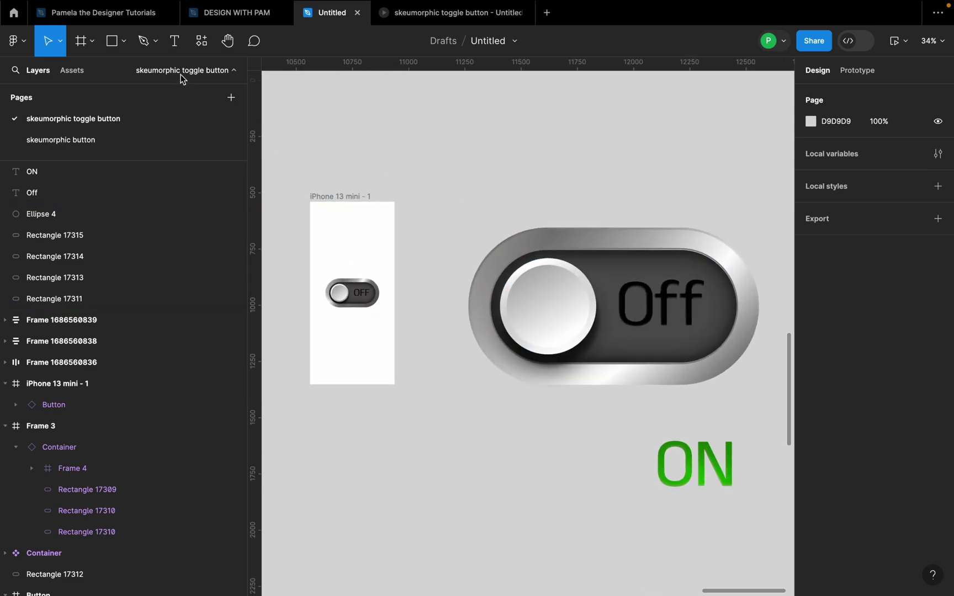
click(91, 46)
click(88, 72)
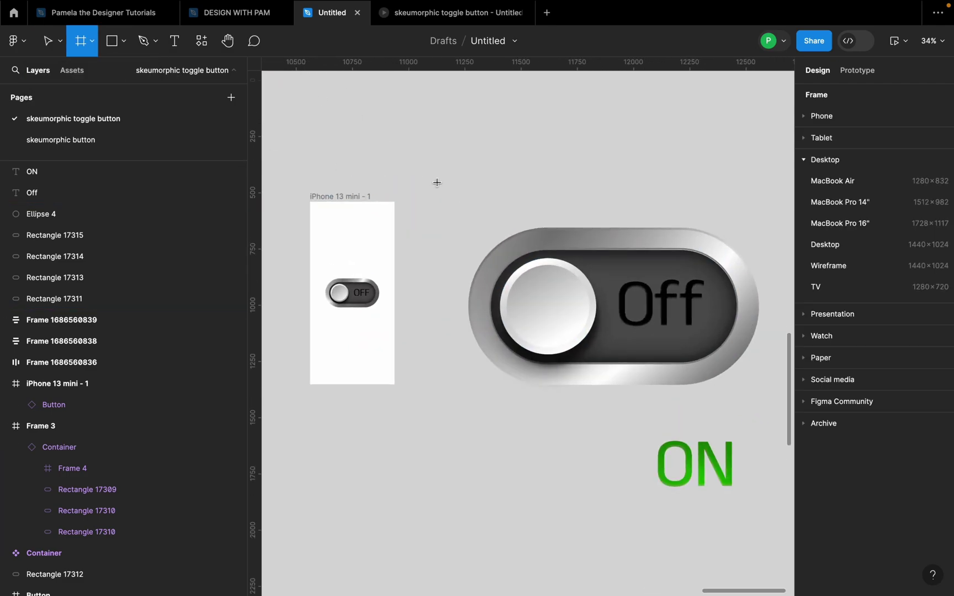
mouse_move(419, 202)
mouse_down()
mouse_move(683, 383)
mouse_move(787, 407)
mouse_up()
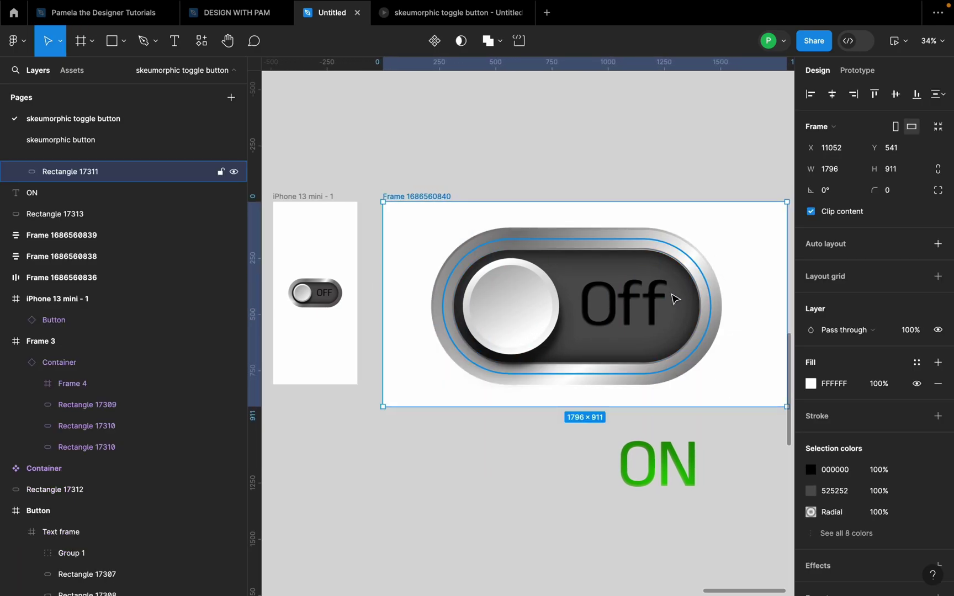
key(ctrl+z)
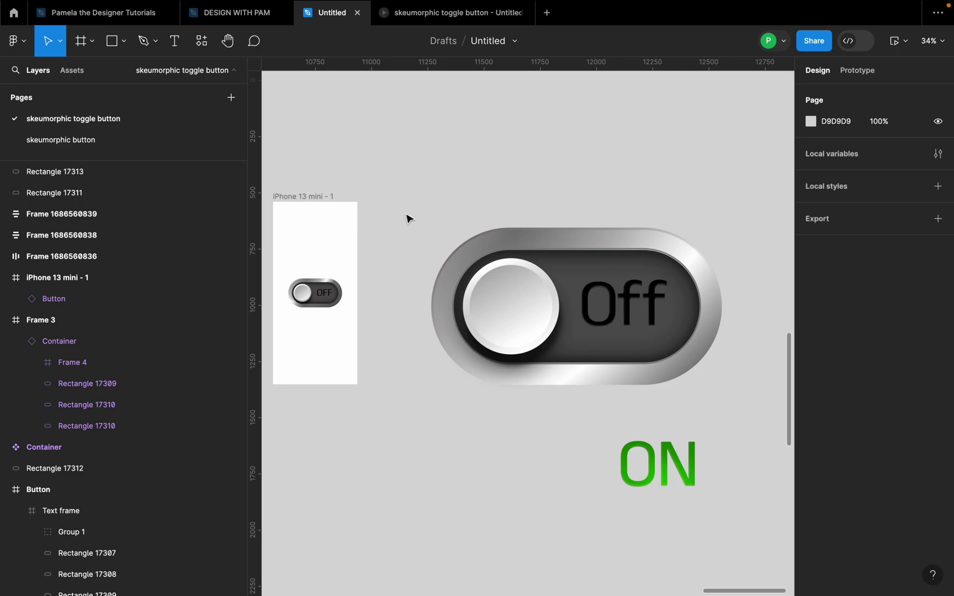
Group the Off text, the knob and the pill rectangles of the large toggle together, and deselect the group.
drag(397, 206, 757, 411)
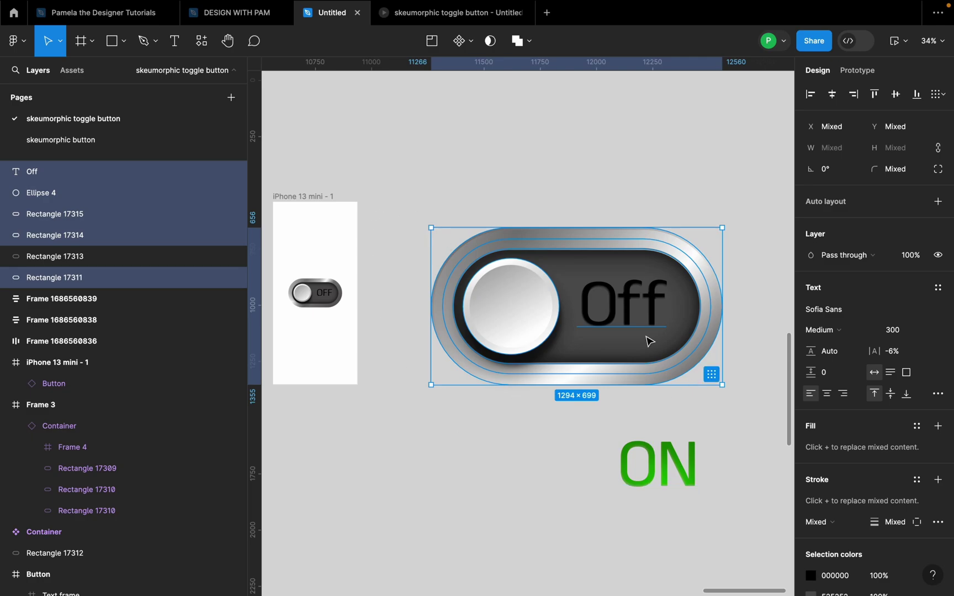
right_click(635, 265)
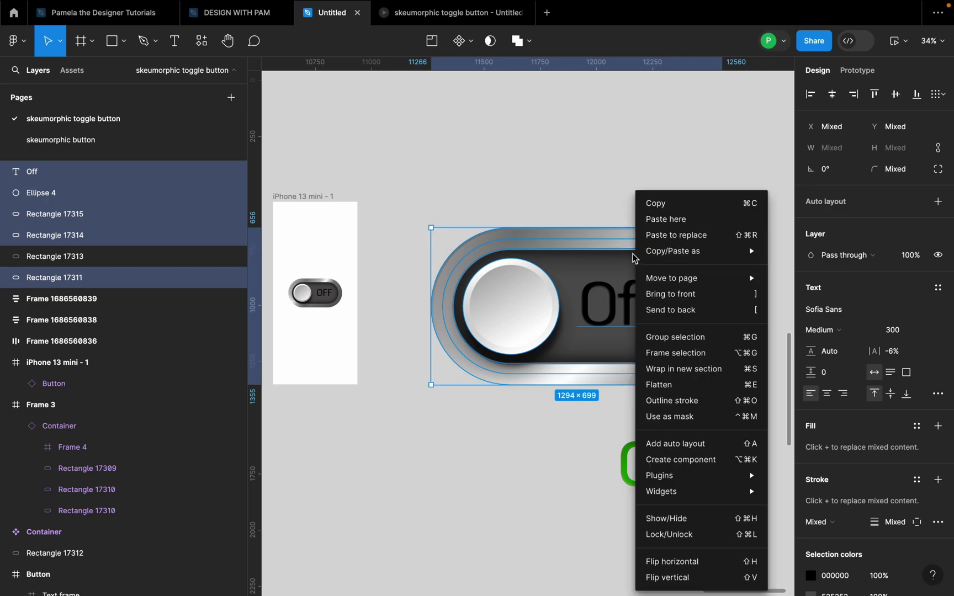
click(685, 334)
click(741, 339)
scroll(409, 237, down, 2)
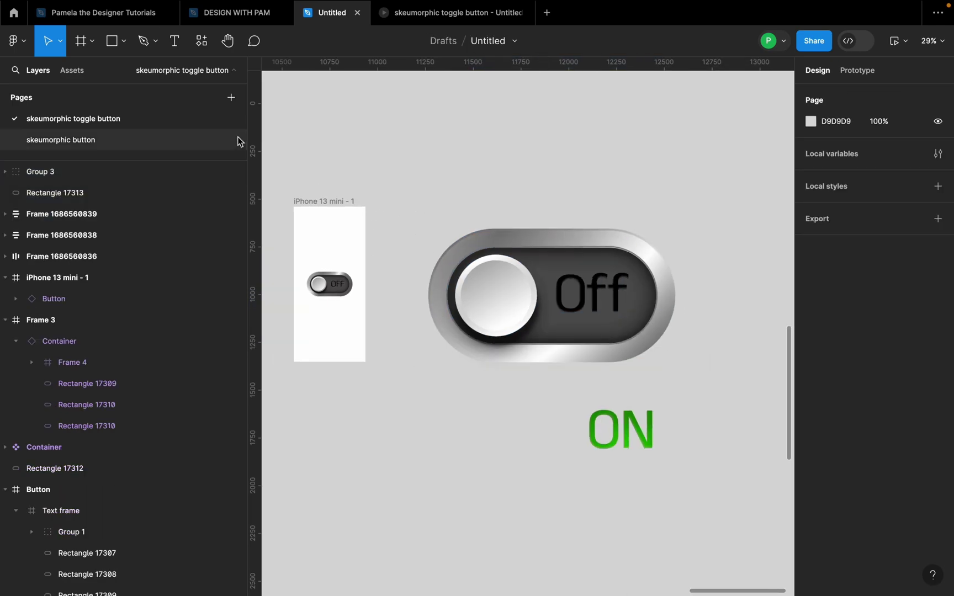
Draw a frame about 1674 × 842 around the toggle group and hide its white fill.
click(124, 45)
click(91, 42)
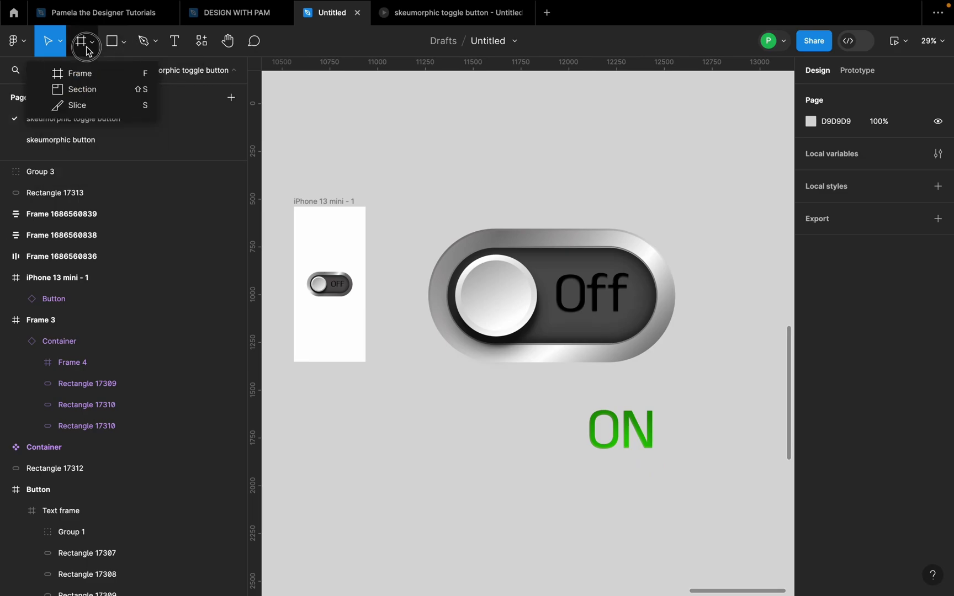
click(94, 76)
drag(401, 215, 720, 376)
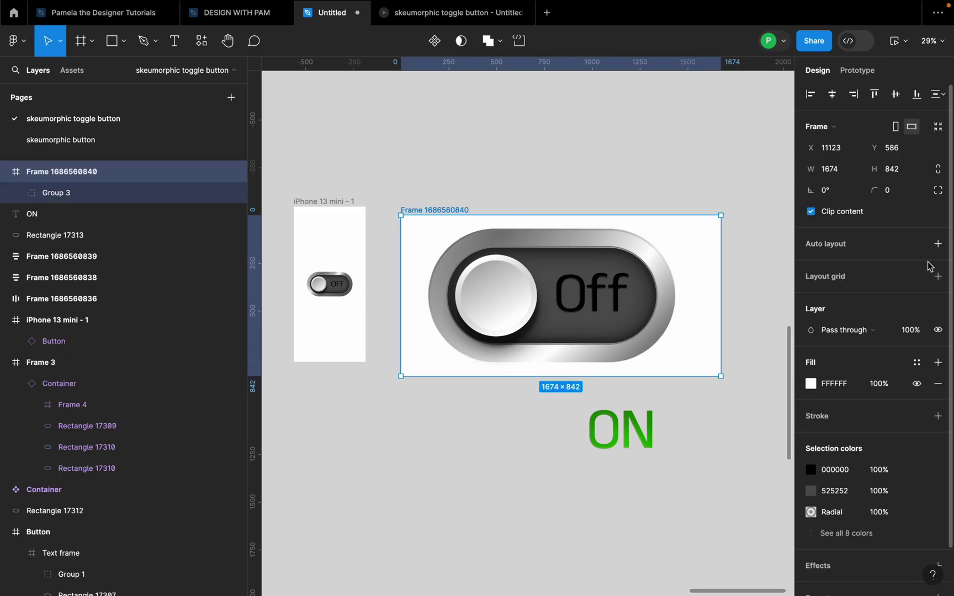
click(915, 385)
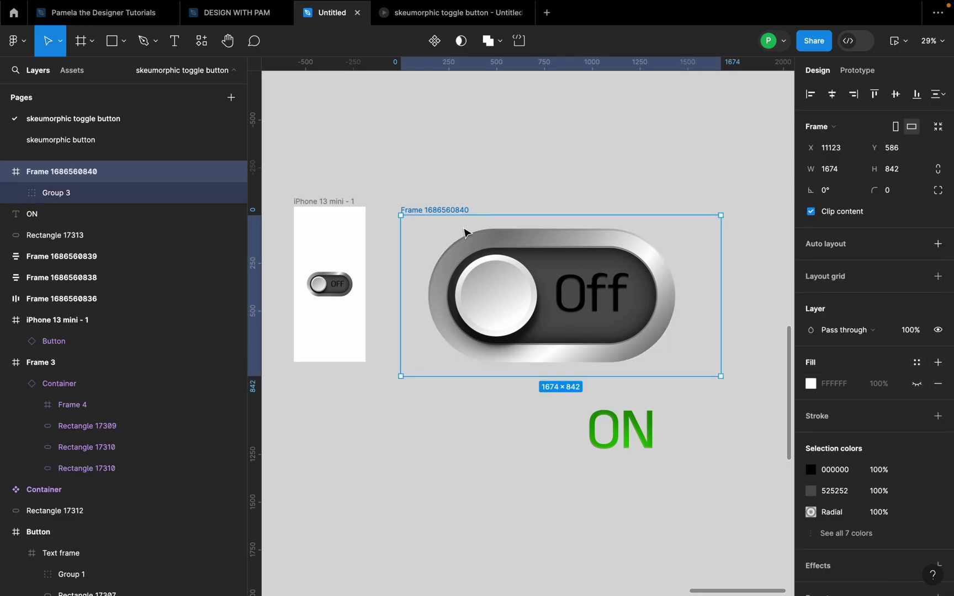
Shift the toggle group slightly right inside its frame, and move the ON text into the frame at X 251, Y 241.
click(557, 259)
drag(557, 260, 577, 273)
click(453, 214)
drag(607, 415, 485, 297)
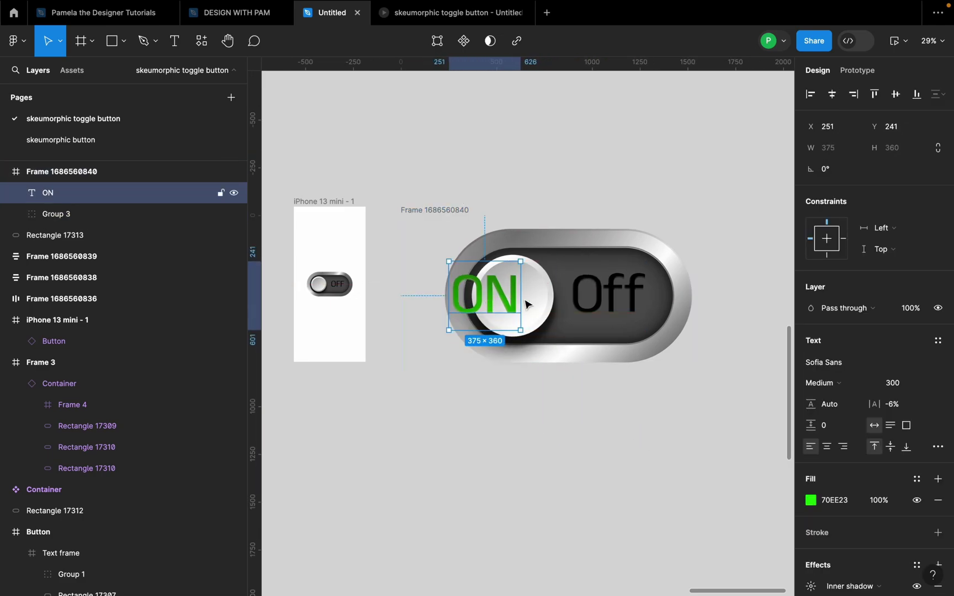
Move the knob right to X 463, Y 207 inside the toggle.
scroll(544, 295, up, 3)
click(559, 307)
double_click(552, 303)
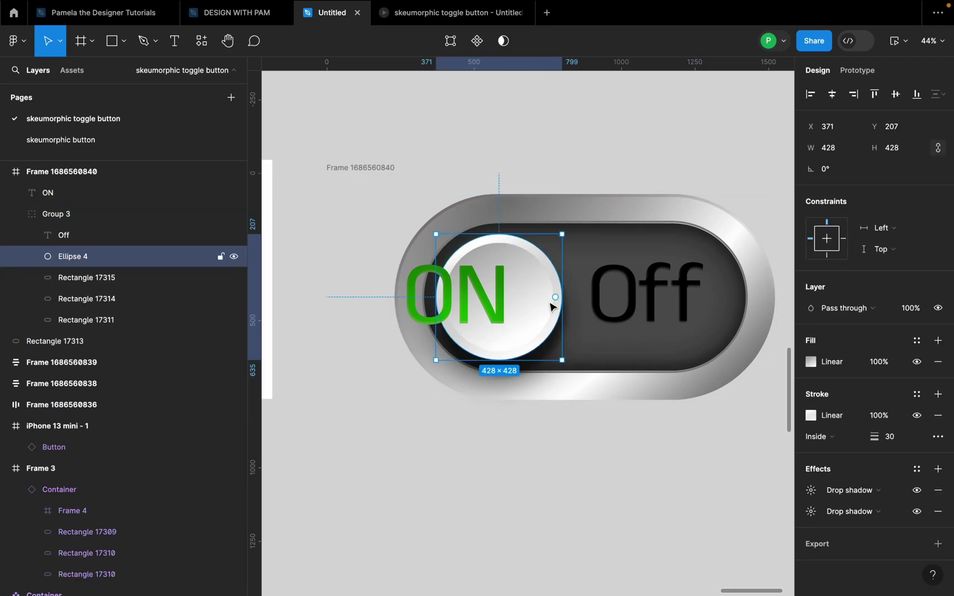
drag(552, 304, 565, 308)
shift+click(628, 303)
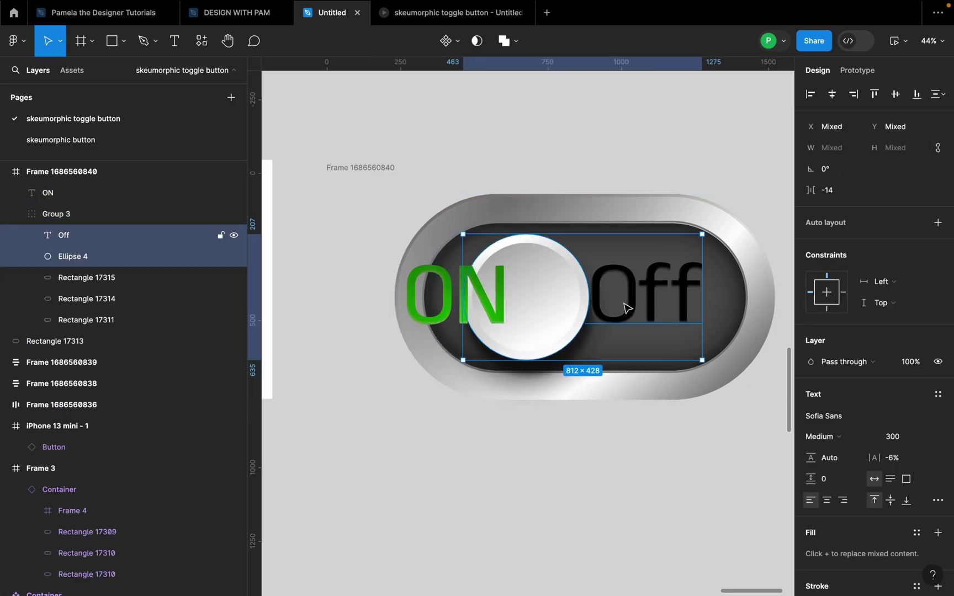
shift+click(438, 301)
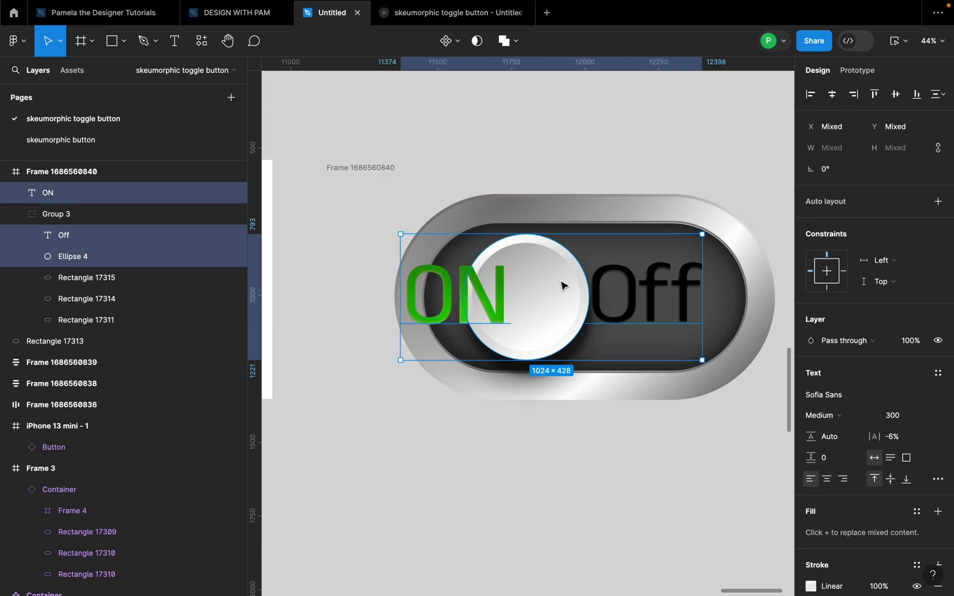
click(472, 330)
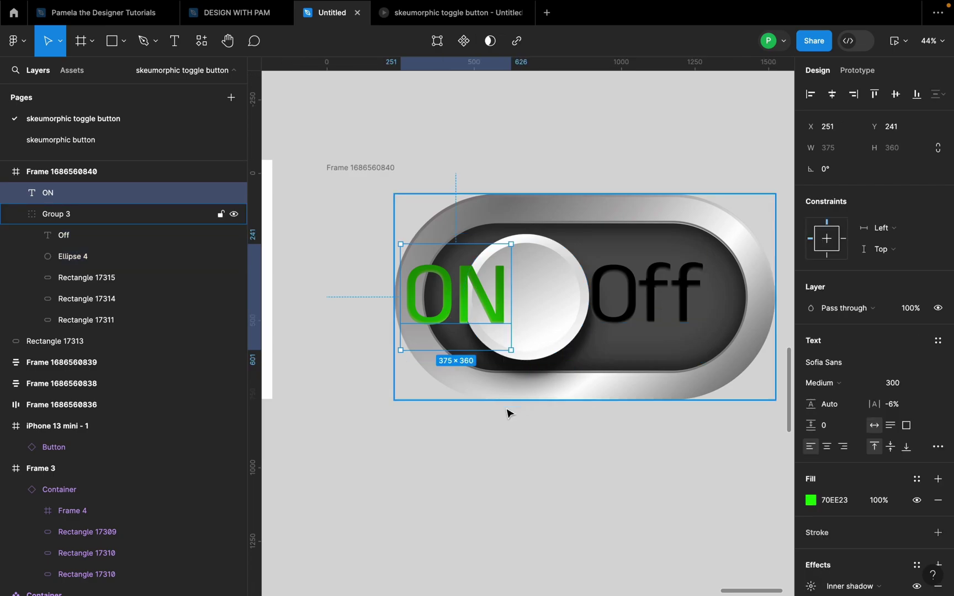
click(519, 433)
Move the ON text to X -94, Y 275, and group it with the knob and the Off text.
drag(497, 313, 377, 309)
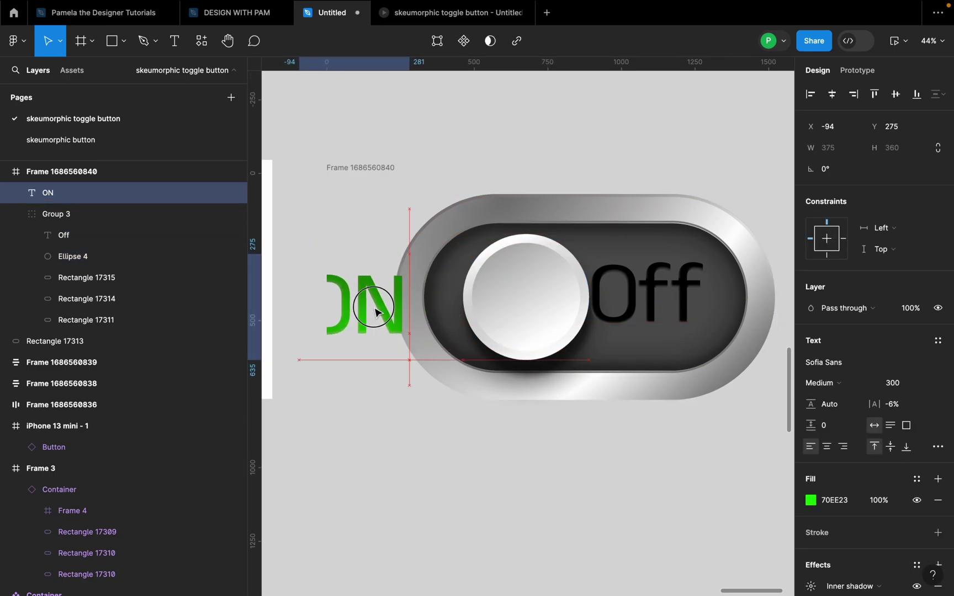
click(512, 287)
click(491, 265)
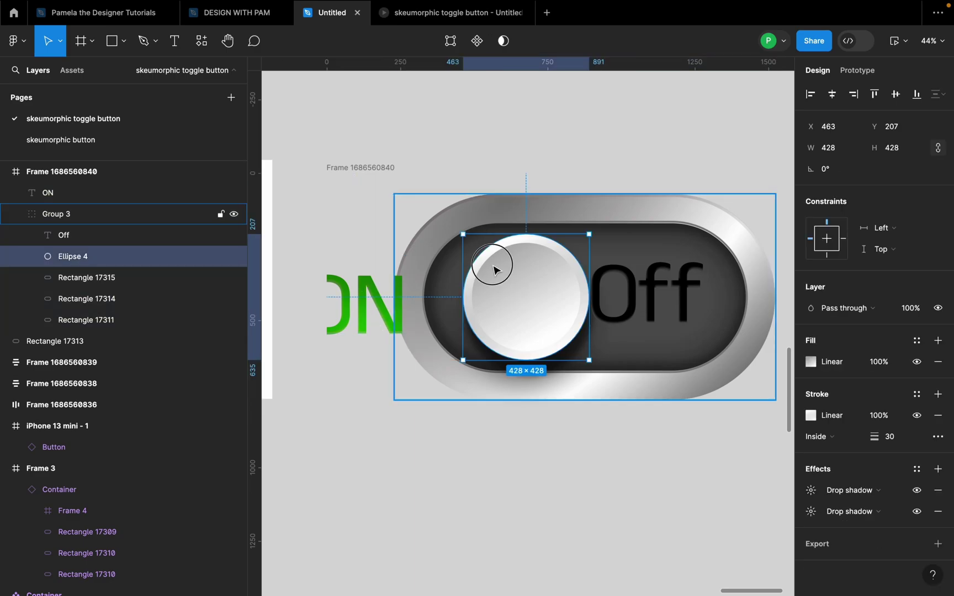
shift+click(367, 303)
shift+click(614, 298)
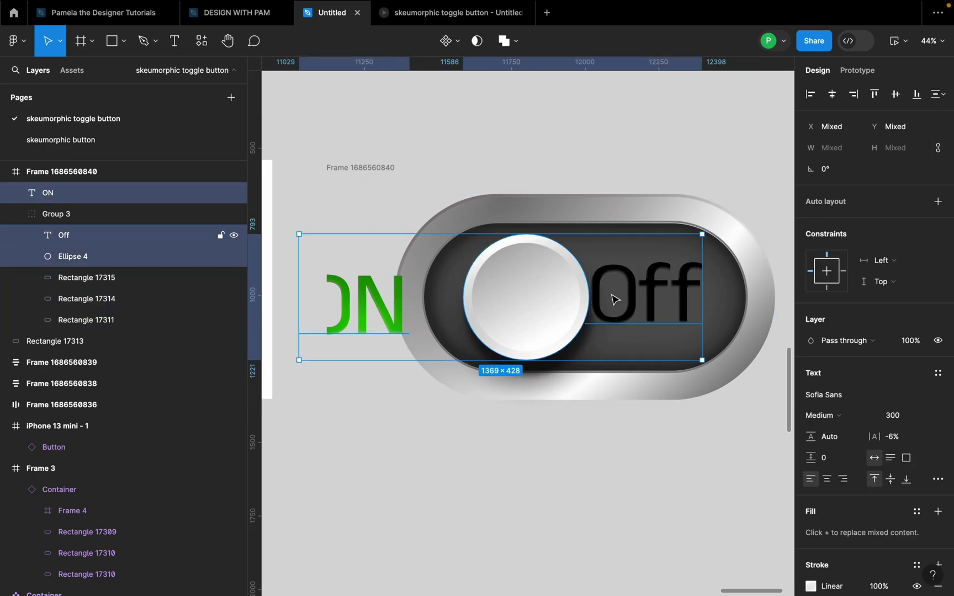
right_click(663, 318)
click(710, 355)
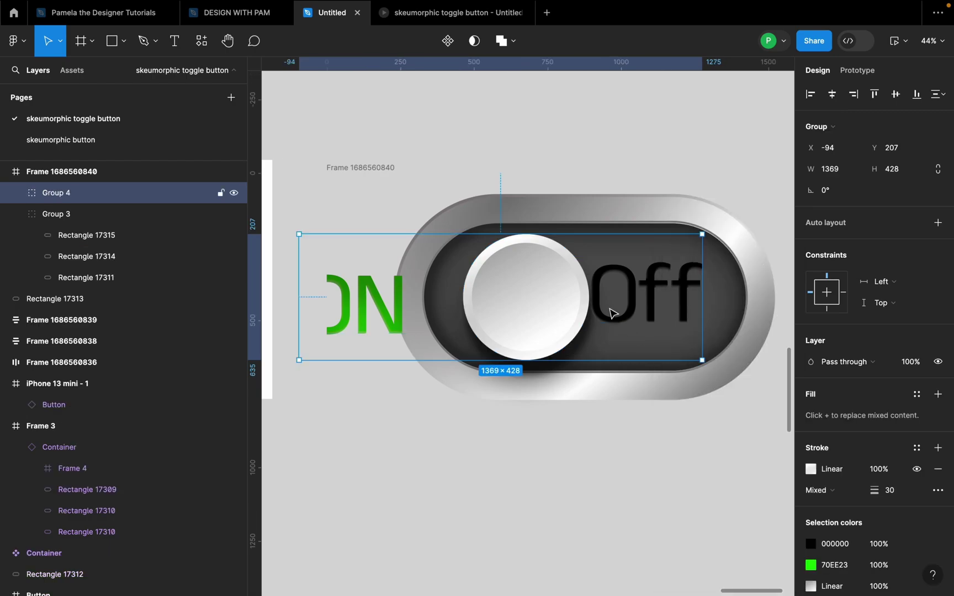
Move the knob to X 409, Y 193, and take the ON text out of the group, placing it clipped at X -353, Y 311 in the frame.
double_click(556, 312)
drag(537, 300, 517, 298)
click(372, 310)
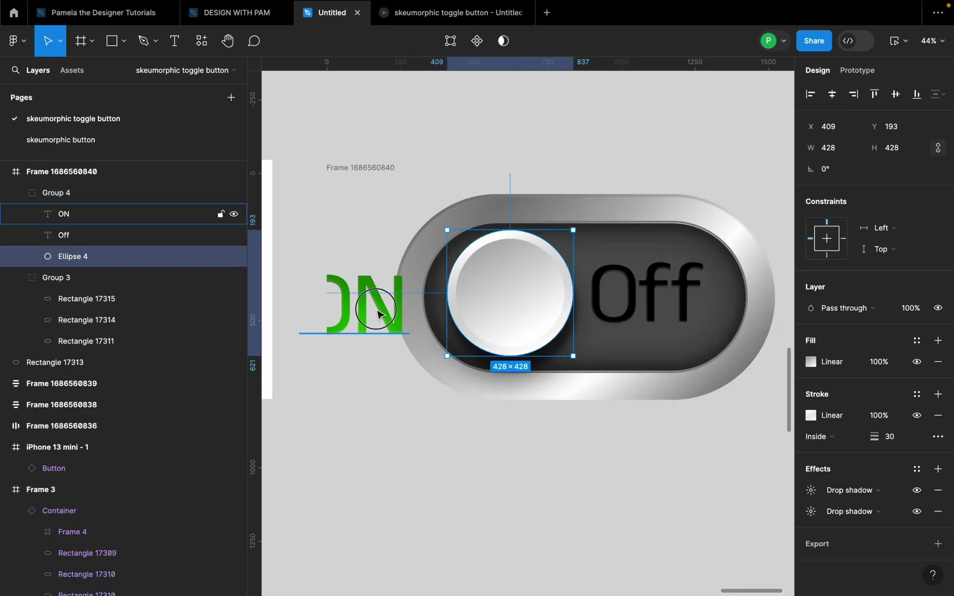
drag(381, 311, 324, 318)
drag(33, 177, 43, 211)
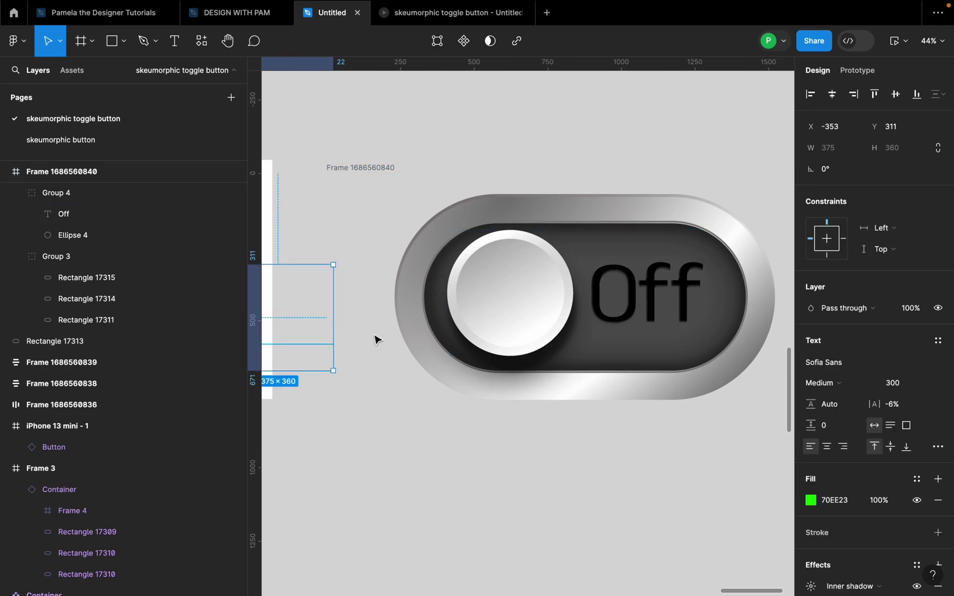
Move the toggle's frame to the empty canvas area below and beside the iPhone 13 mini frame.
click(413, 257)
scroll(552, 199, down, 5)
drag(369, 168, 565, 310)
scroll(736, 328, down, 2)
click(739, 327)
scroll(745, 325, up, 2)
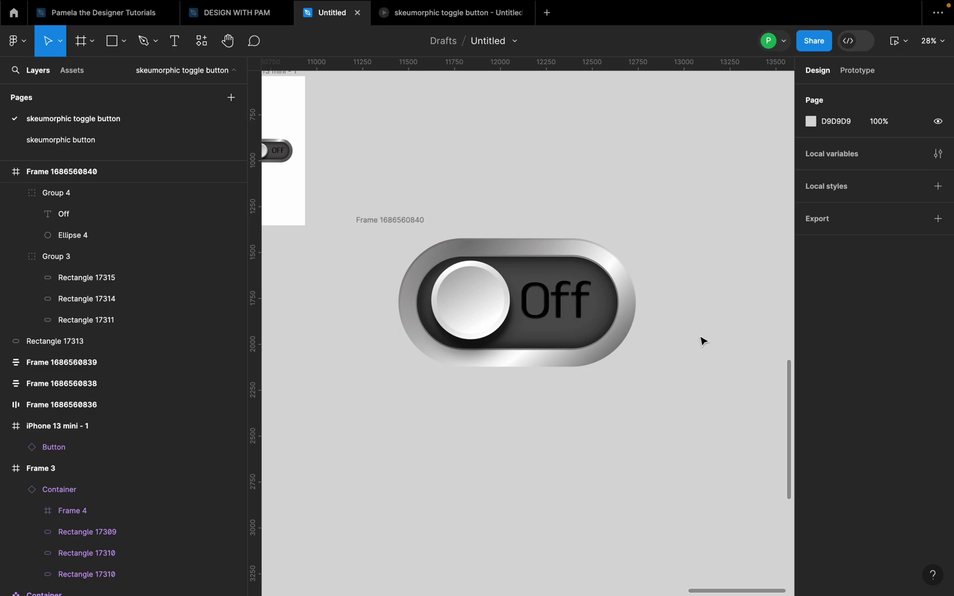
Move the knob of the framed toggle left to X 366, Y 195.
click(475, 305)
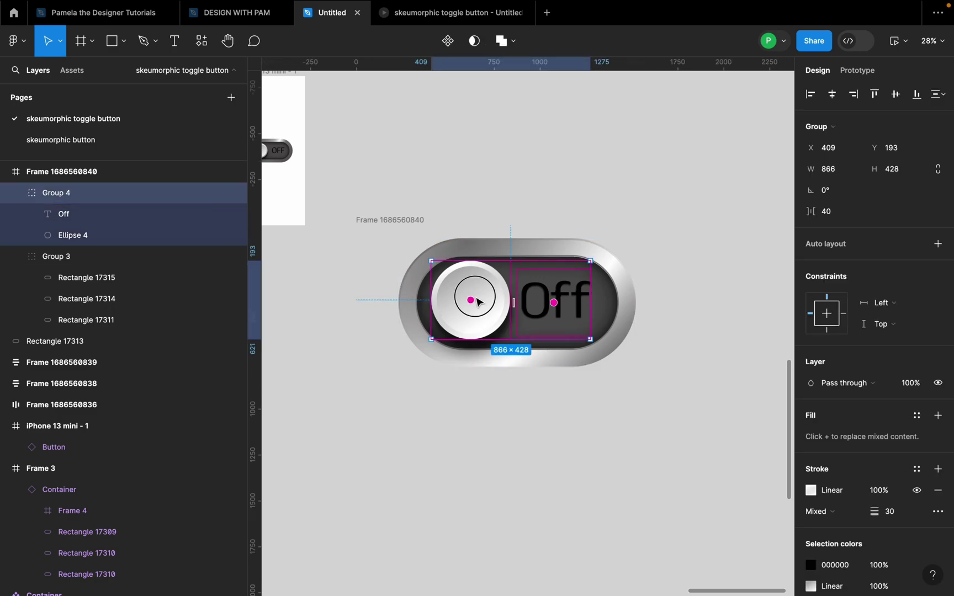
click(631, 378)
scroll(498, 344, up, 2)
click(487, 291)
double_click(479, 285)
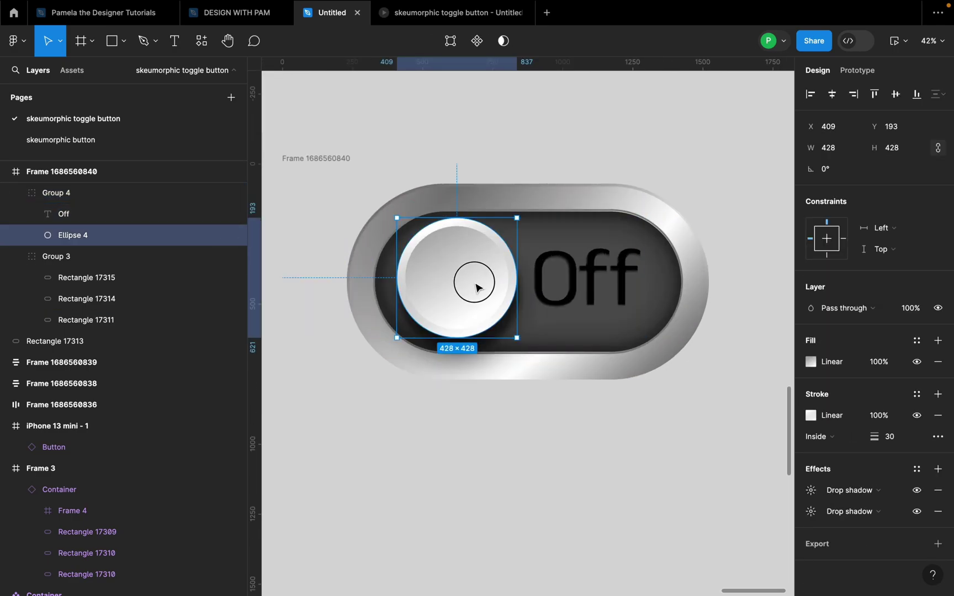
drag(479, 286, 469, 283)
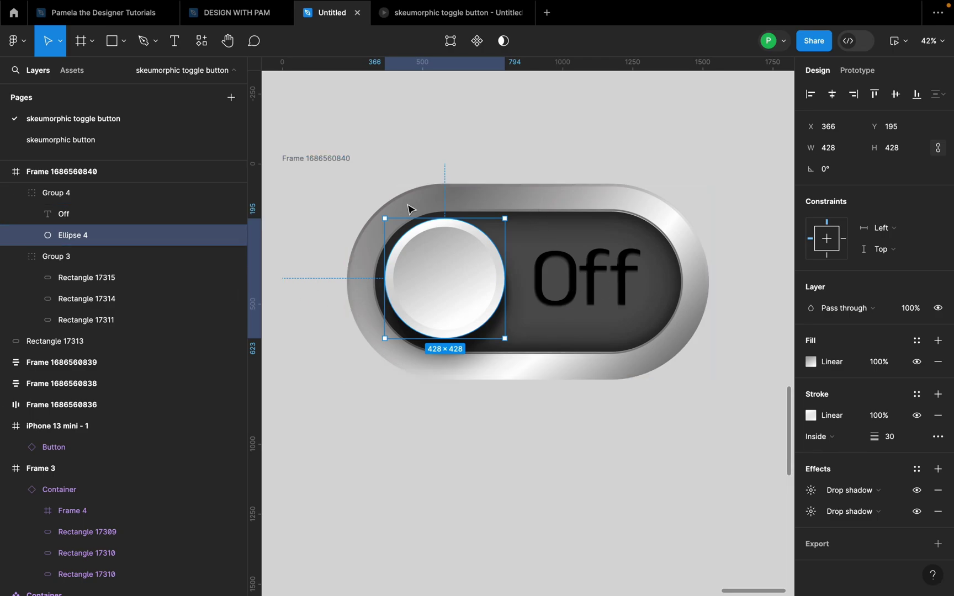
Duplicate the toggle's frame directly below the original at X 11216, Y 2237.
click(324, 160)
drag(526, 245, 526, 491)
scroll(524, 481, down, 3)
scroll(533, 463, down, 2)
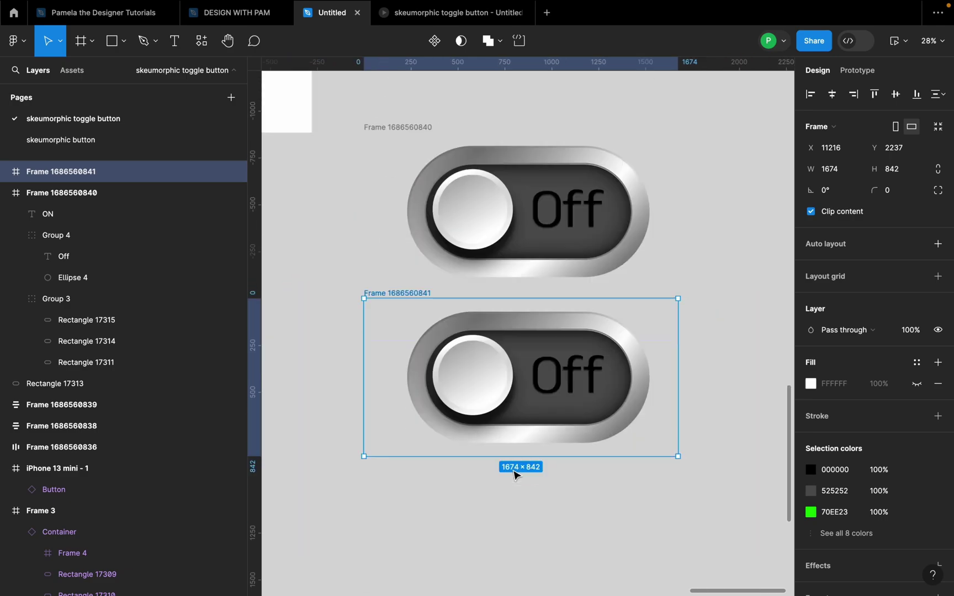
In the duplicate frame, move the Off text out of view to X 1674, Y 241, and slide the knob right to X 924, Y 173.
double_click(587, 400)
drag(589, 398, 724, 378)
drag(93, 178, 86, 202)
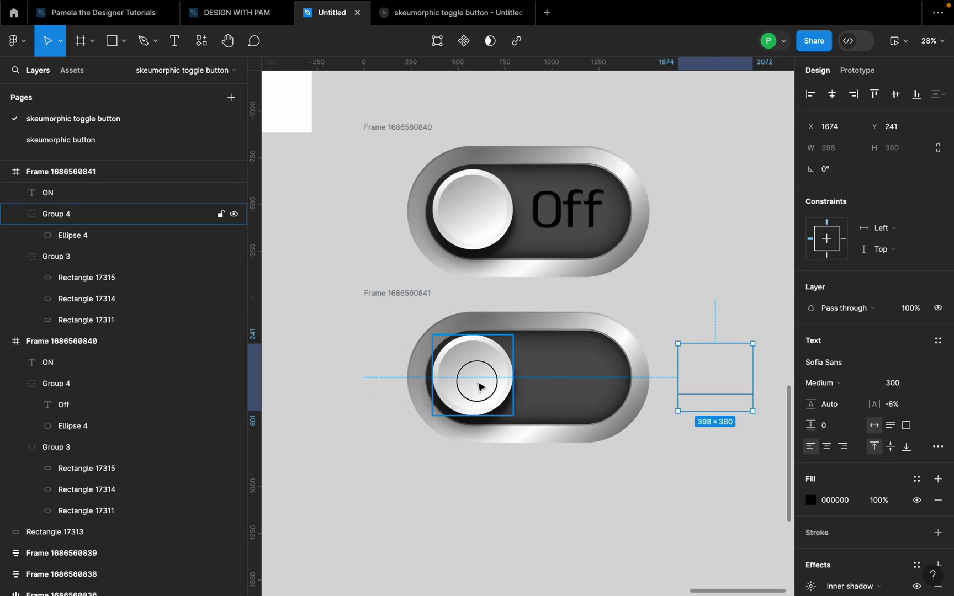
drag(481, 385, 575, 381)
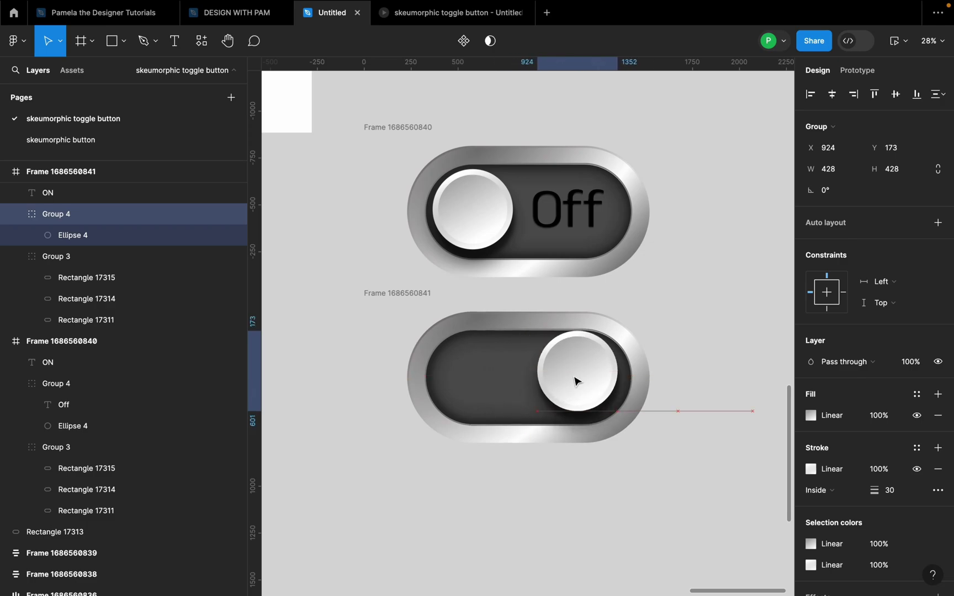
click(422, 366)
Move the duplicate frame's clipped ON text onto the dark base beside the knob at X 434, Y 241.
click(388, 301)
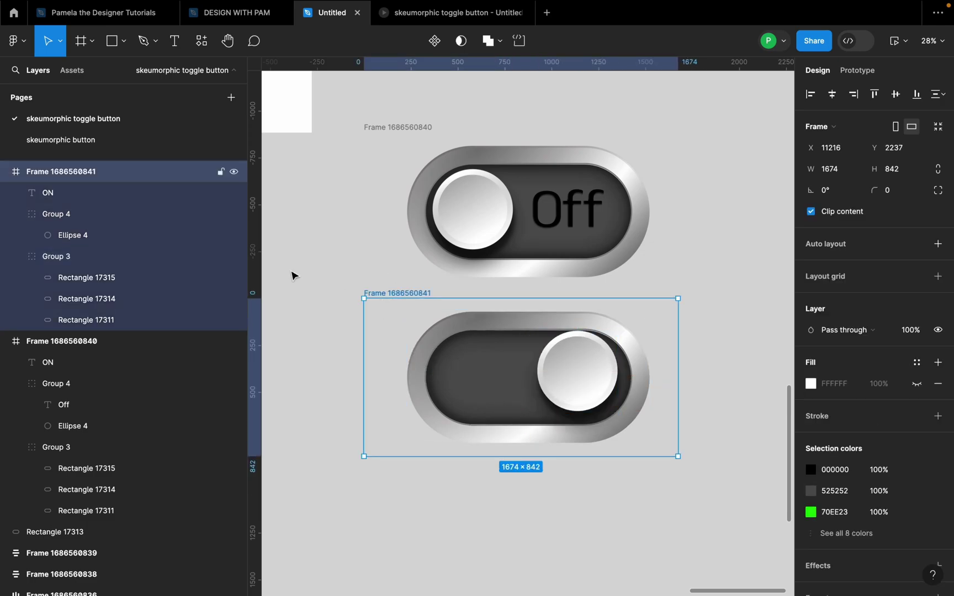
click(77, 194)
drag(388, 384, 476, 386)
scroll(616, 381, up, 1)
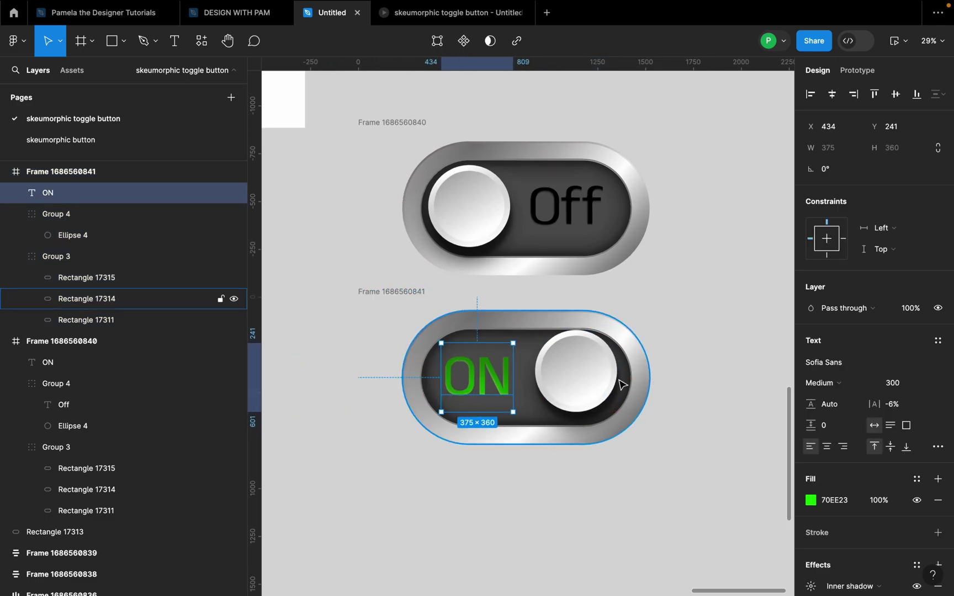
Reposition the round knob in the ON frame at X 941, Y 207.
click(578, 366)
drag(579, 366, 582, 373)
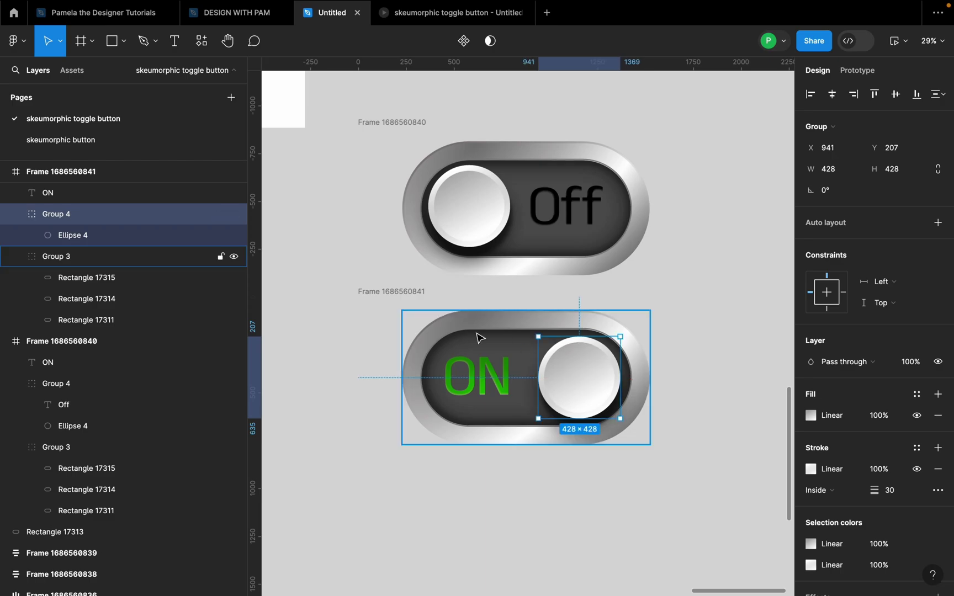
Combine the Off and ON toggle frames into one component set with two variants.
click(398, 300)
scroll(398, 300, down, 3)
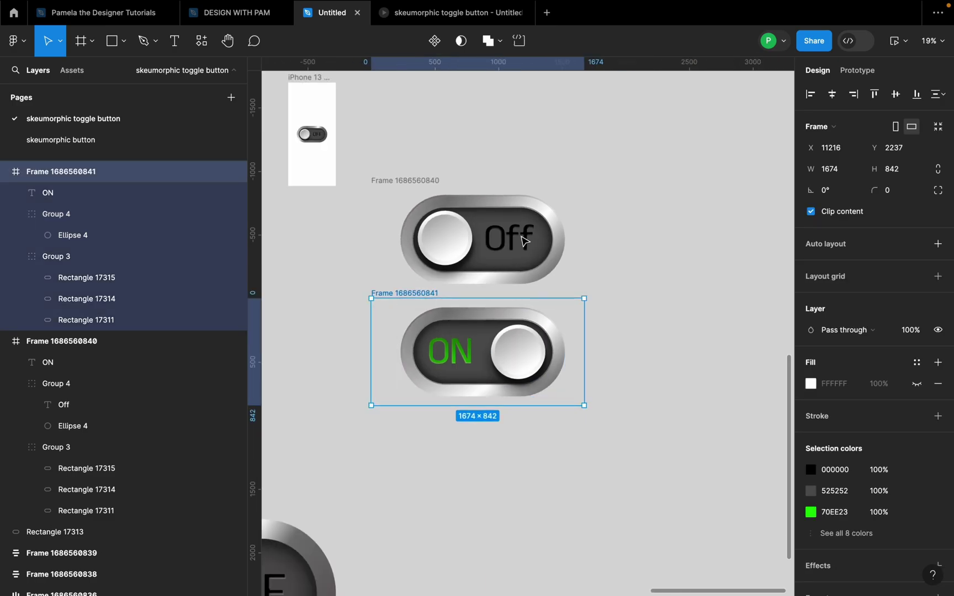
click(416, 184)
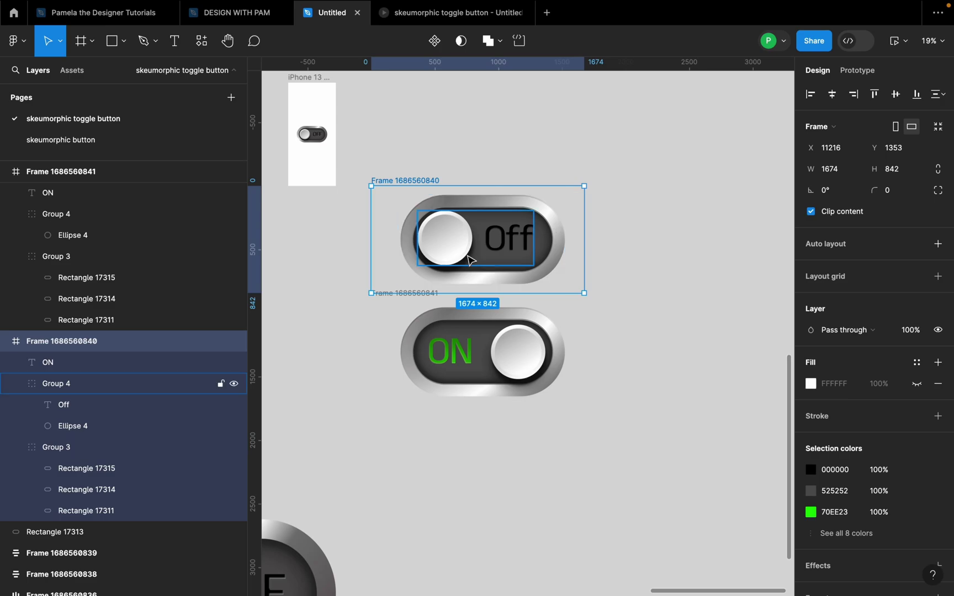
click(613, 342)
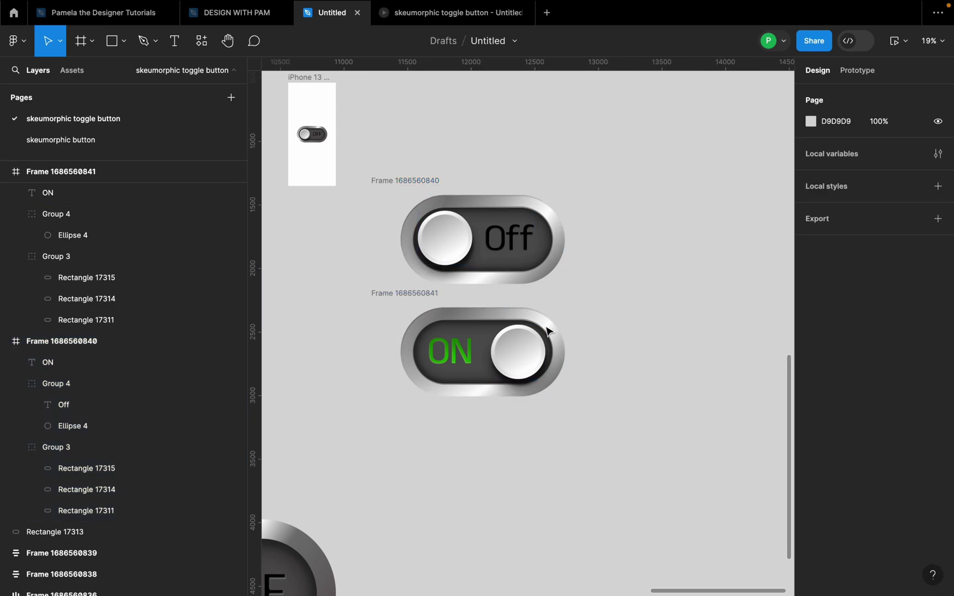
drag(351, 145, 648, 439)
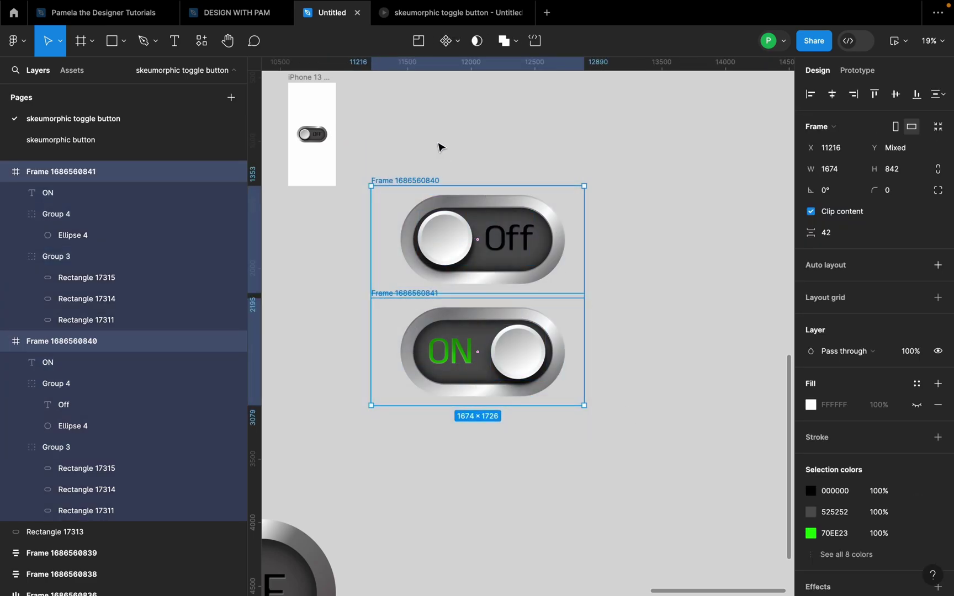
click(456, 41)
click(464, 116)
click(458, 44)
click(463, 110)
click(497, 144)
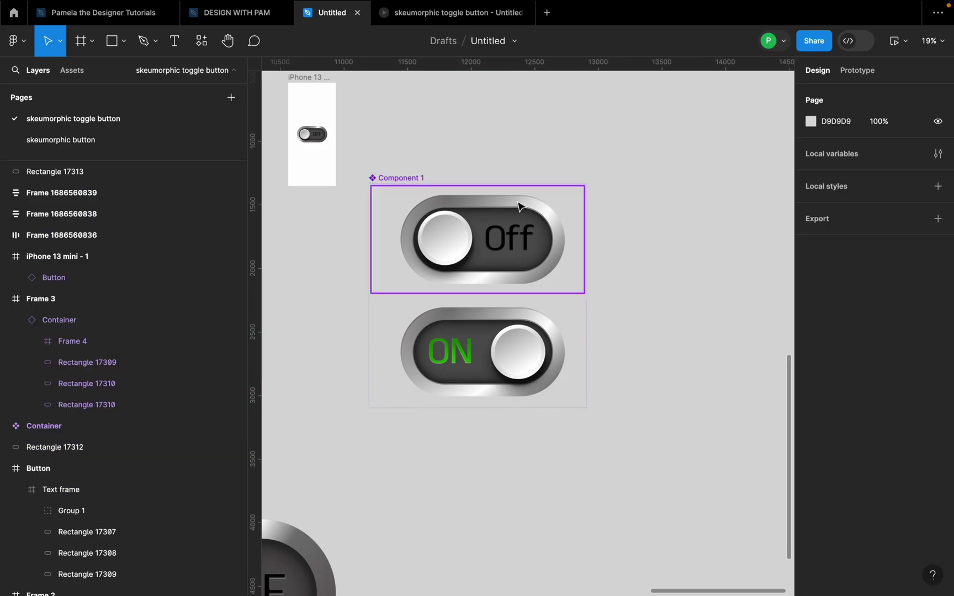
Add an On tap prototype interaction to the Off variant that changes it to the ON variant with Instant animation.
click(505, 234)
double_click(505, 234)
key(Escape)
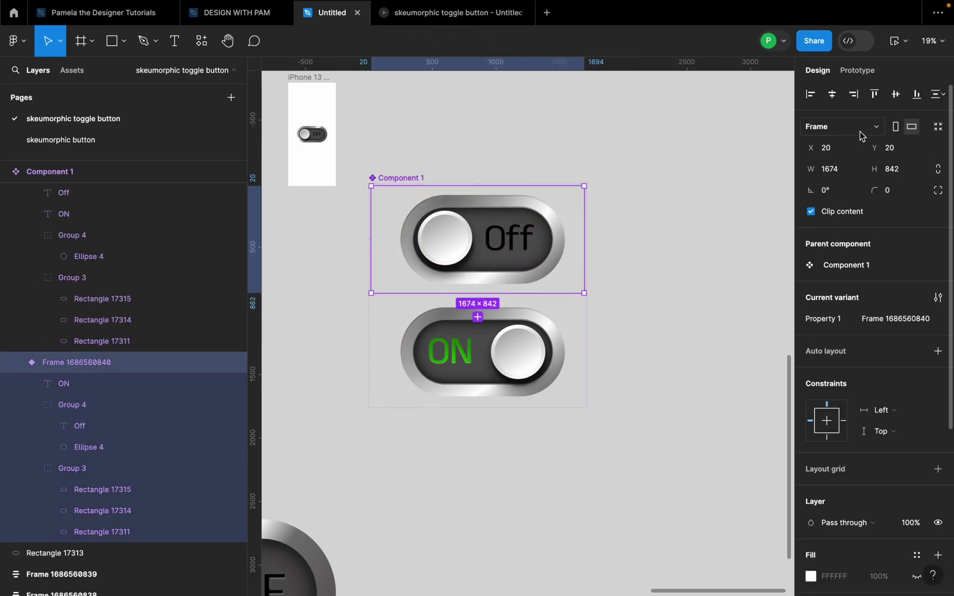
click(857, 70)
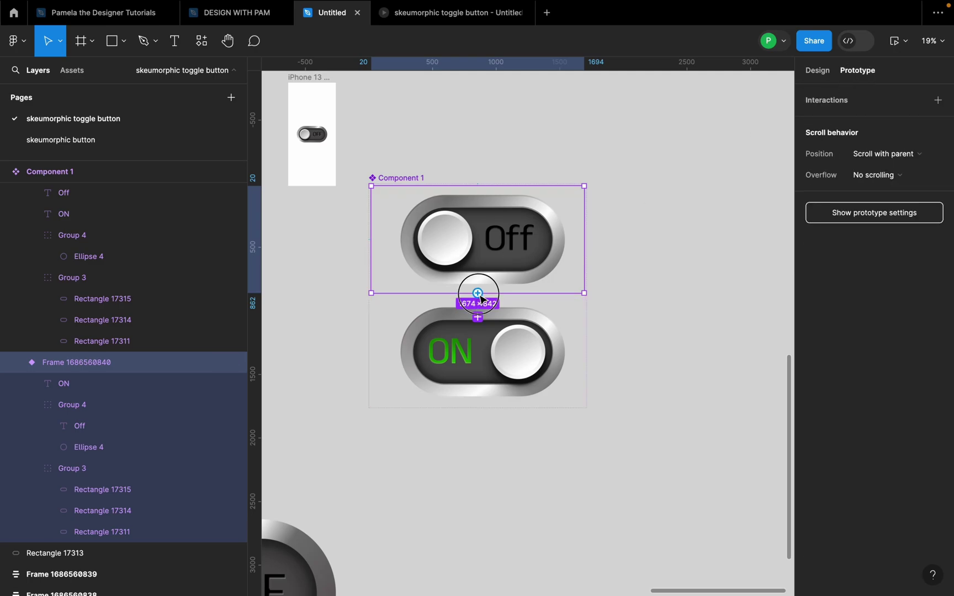
drag(478, 316, 478, 248)
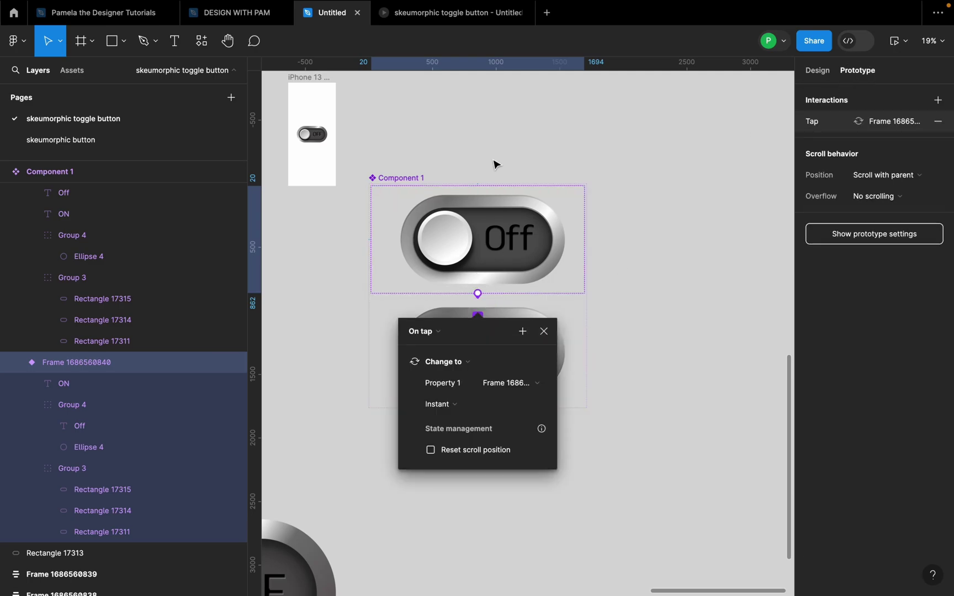
Enlarge the component set's boundary and move the ON variant lower inside it, to about X 42, Y 1274.
click(415, 176)
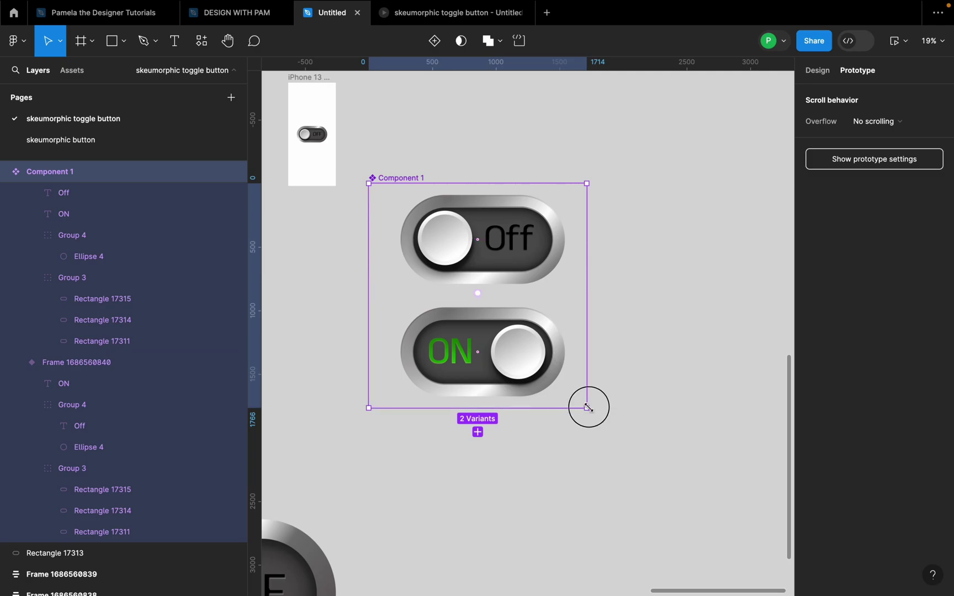
drag(587, 408, 625, 467)
click(530, 362)
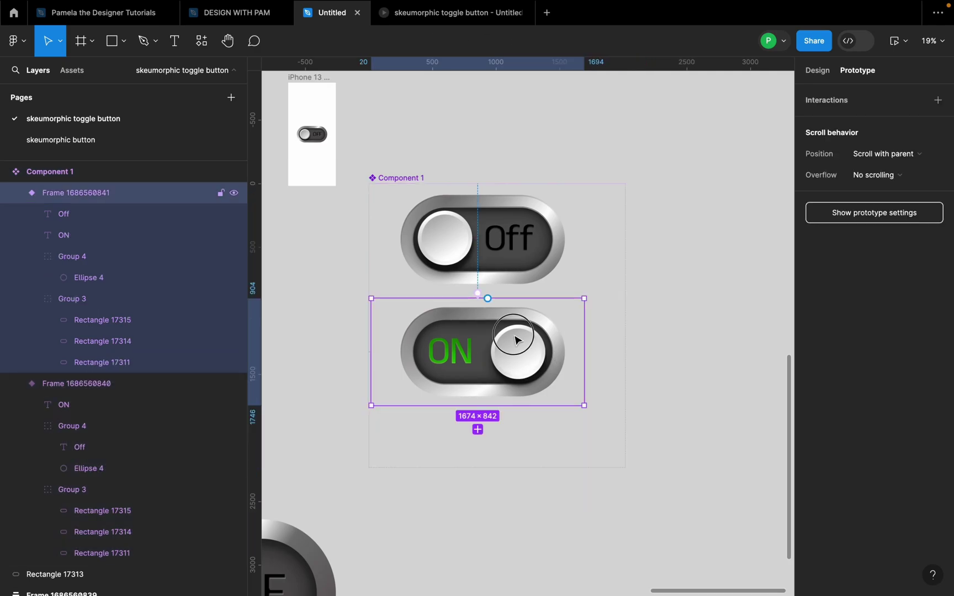
drag(516, 339, 517, 389)
click(483, 317)
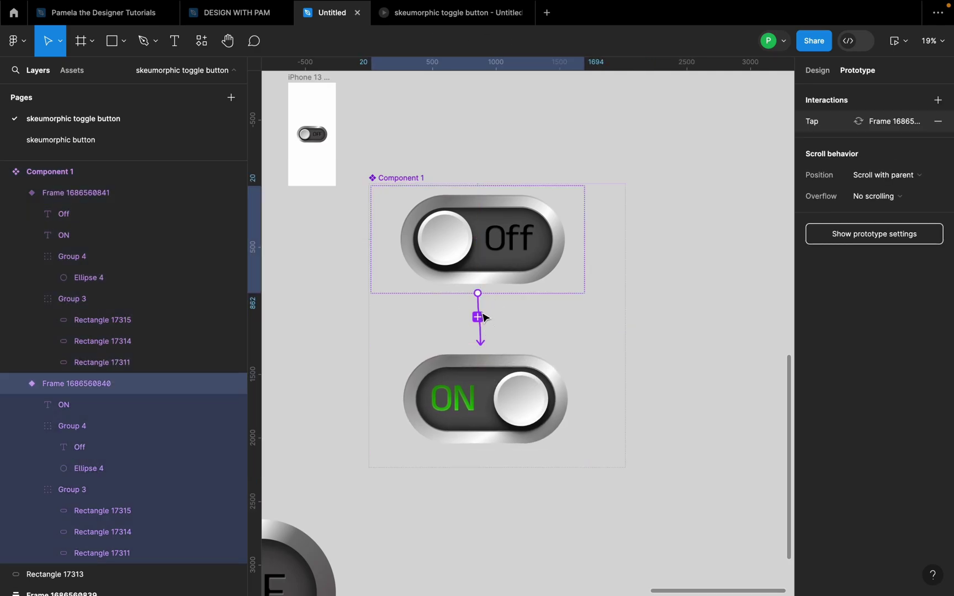
click(478, 318)
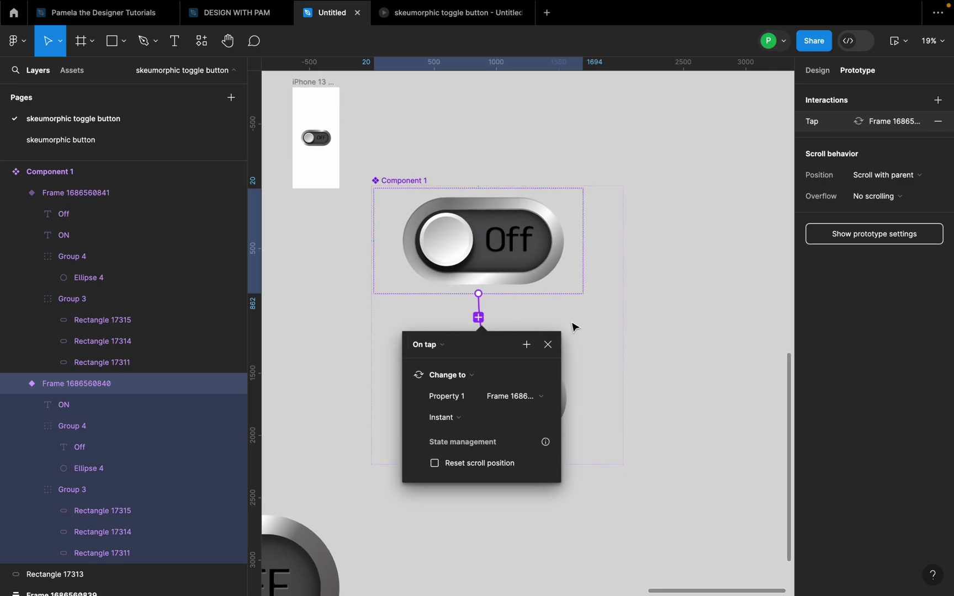
click(574, 327)
Draw a blank portrait frame about 2128 × 3457 beside the component set.
scroll(397, 295, down, 3)
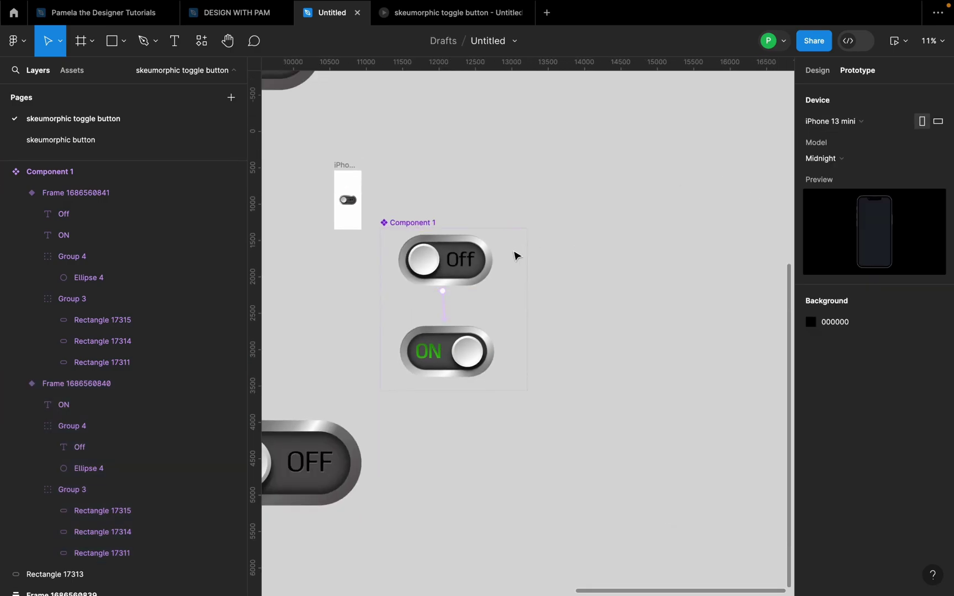
scroll(550, 195, down, 2)
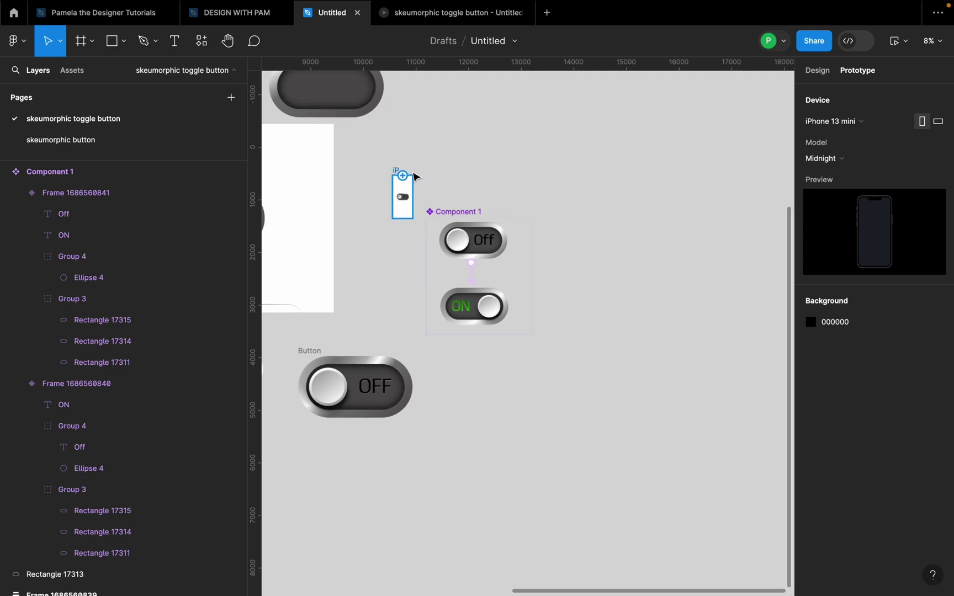
key(f)
drag(553, 165, 664, 347)
Place an instance of the Off variant in the new white frame and shift it down towards the middle.
click(483, 247)
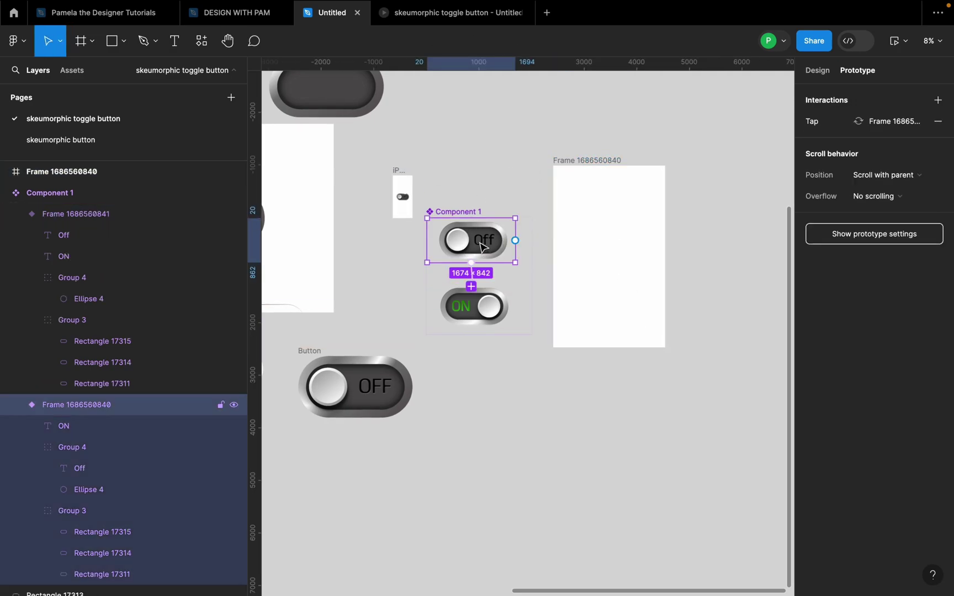
drag(482, 247, 617, 230)
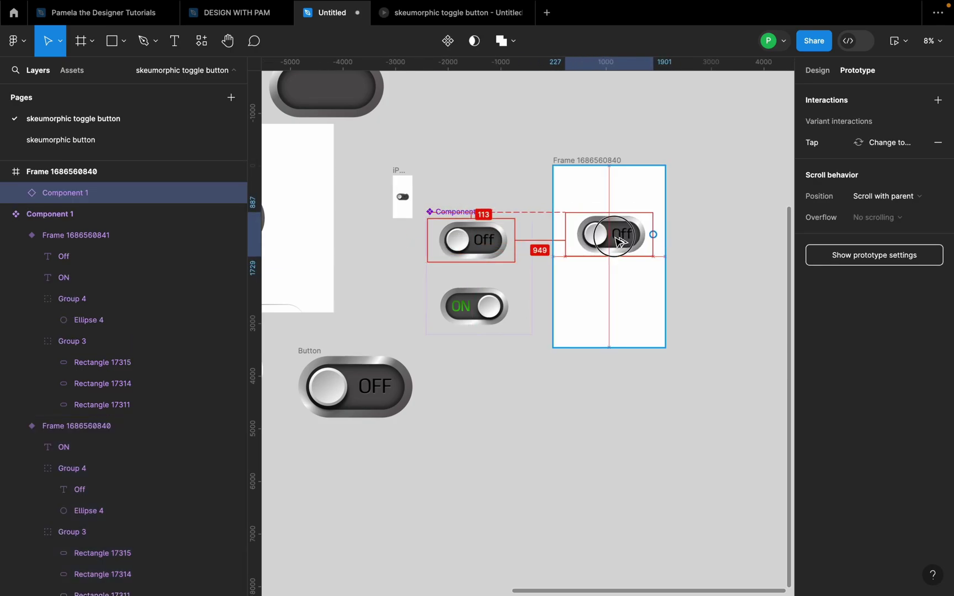
click(696, 221)
scroll(695, 230, up, 3)
drag(544, 232, 544, 284)
Preview the new frame's prototype, tap the toggle to test it, and move the preview aside from the variants.
click(466, 114)
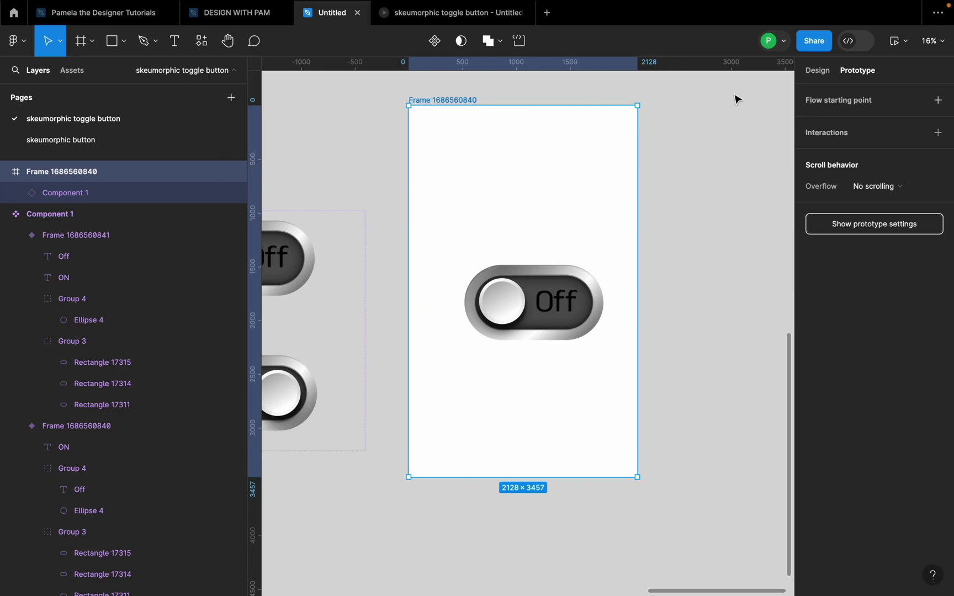
click(899, 54)
click(499, 345)
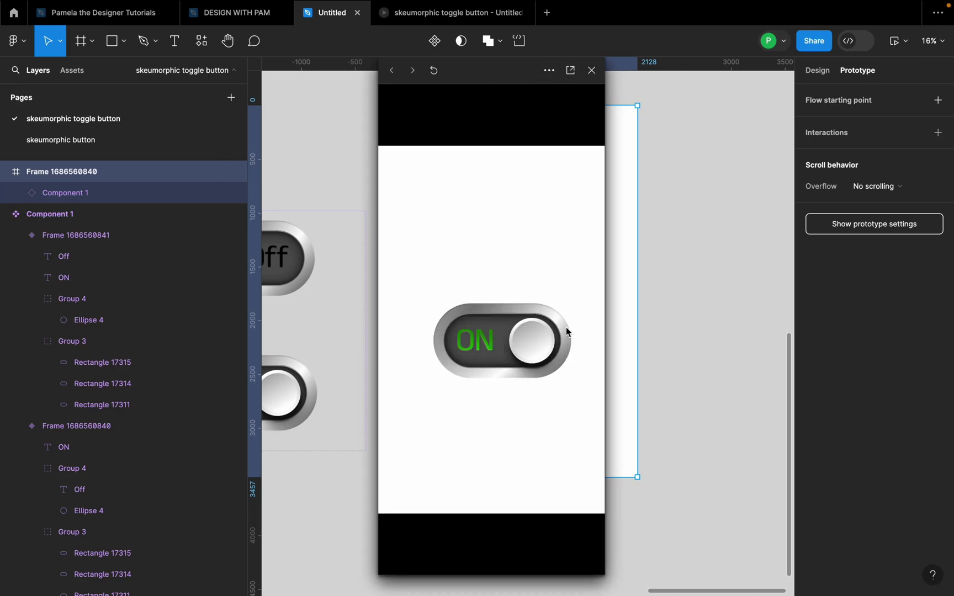
scroll(662, 319, down, 5)
drag(506, 76, 311, 105)
scroll(436, 359, up, 3)
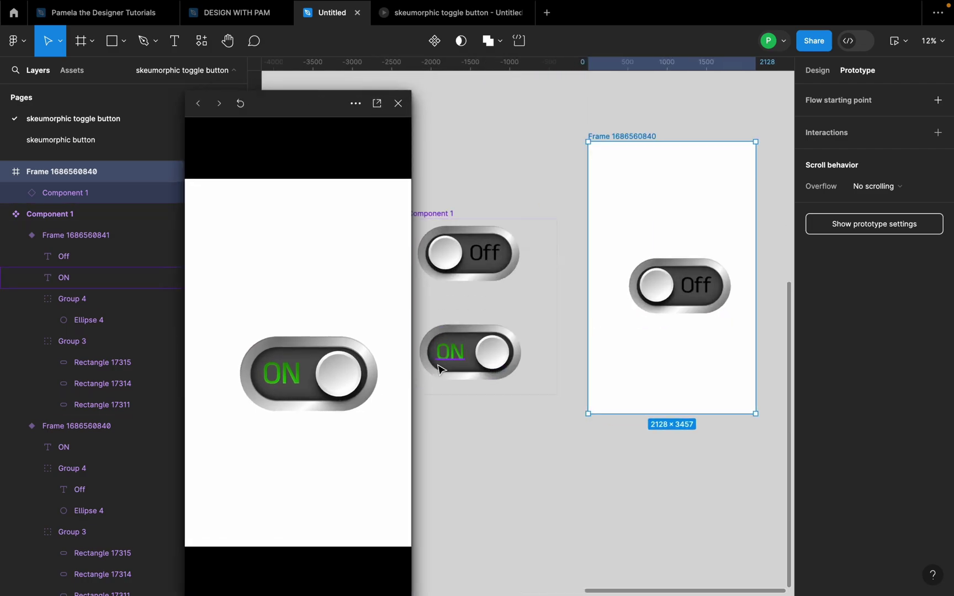
Add an On tap interaction to the ON variant that changes it back to the Off variant with Instant animation.
scroll(607, 331, right, 3)
click(639, 319)
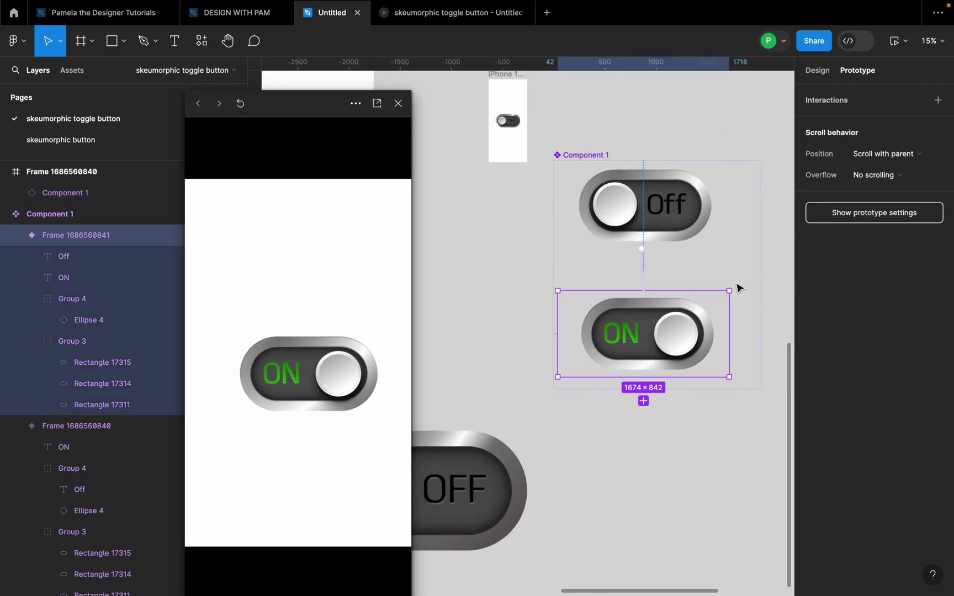
drag(656, 293, 674, 240)
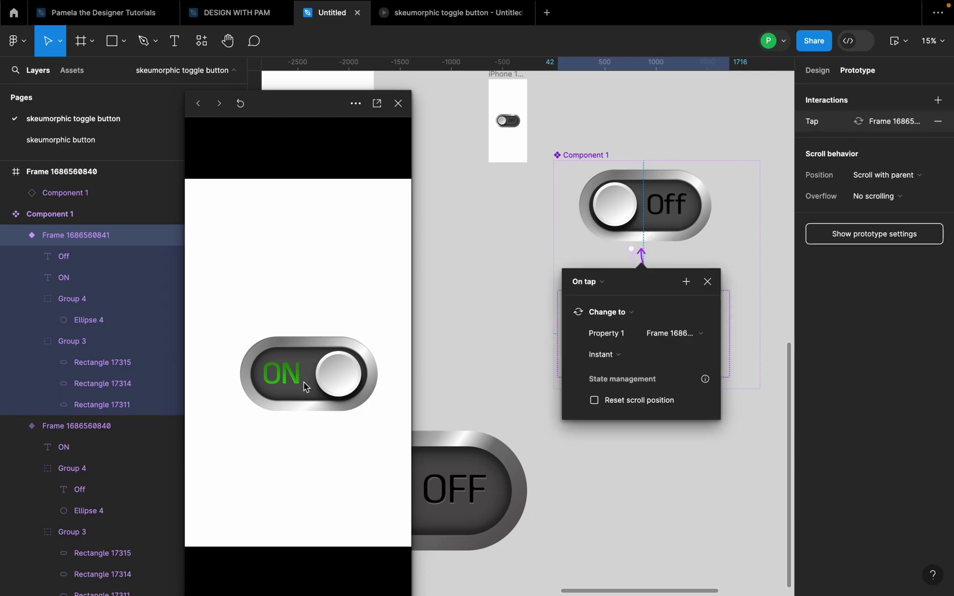
Test the toggle in the preview by switching it between ON and Off several times, then close the interaction details.
click(342, 377)
click(327, 377)
click(328, 377)
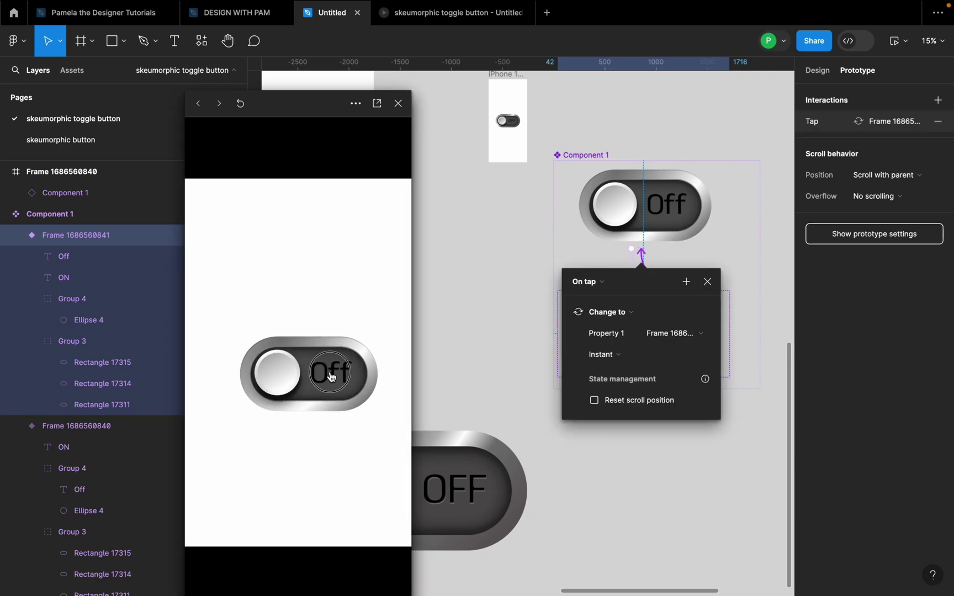
click(327, 377)
click(328, 377)
scroll(620, 369, down, 2)
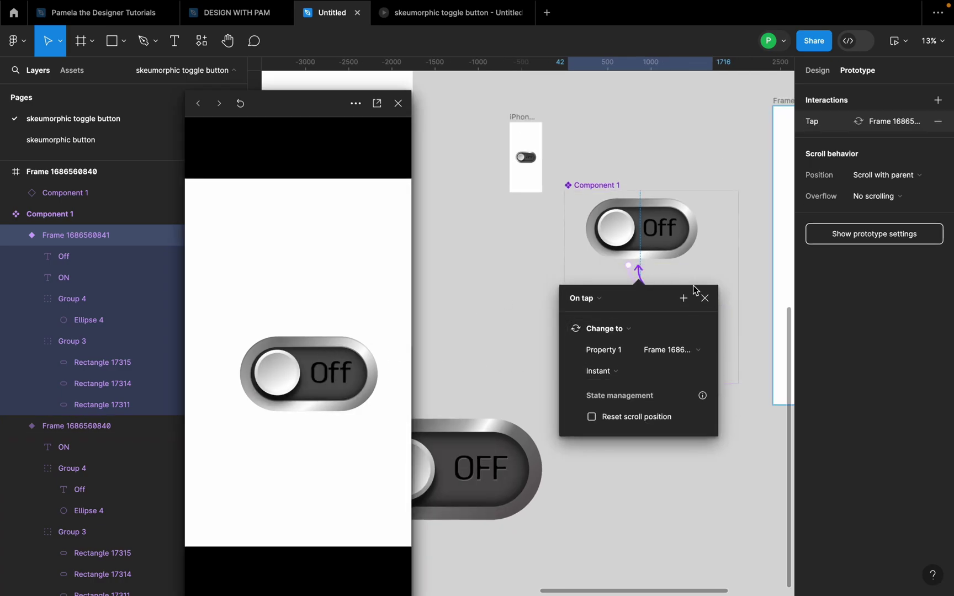
click(704, 298)
Close the prototype preview and draw a circle about 744 × 744 below the green-lit reference toggle.
scroll(683, 390, up, 4)
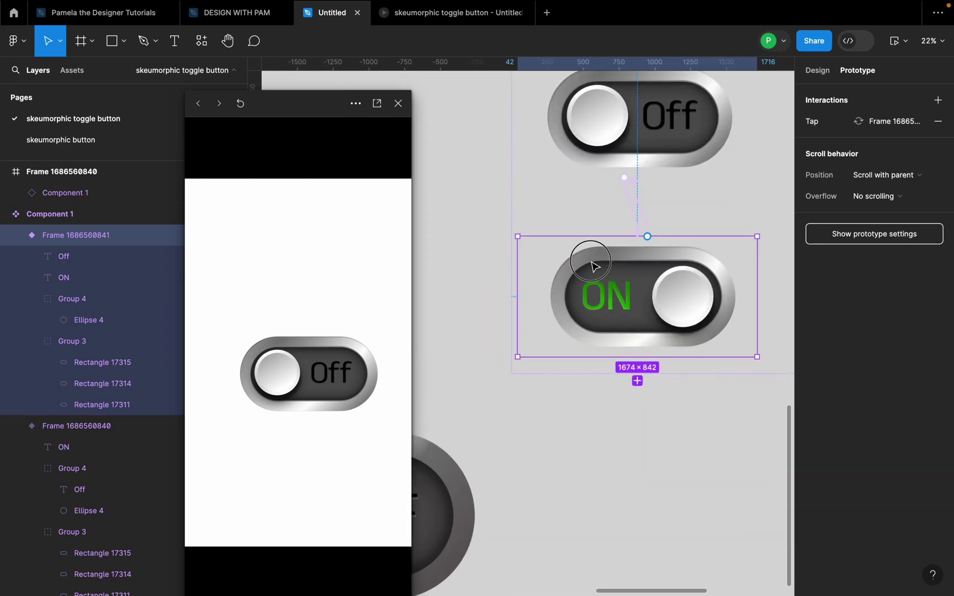
scroll(592, 266, down, 10)
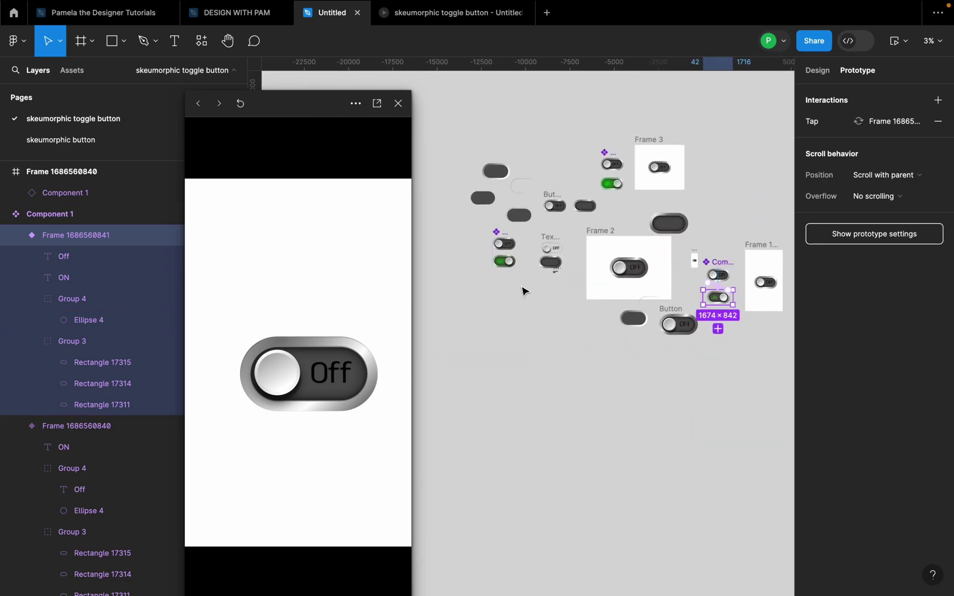
scroll(718, 301, up, 10)
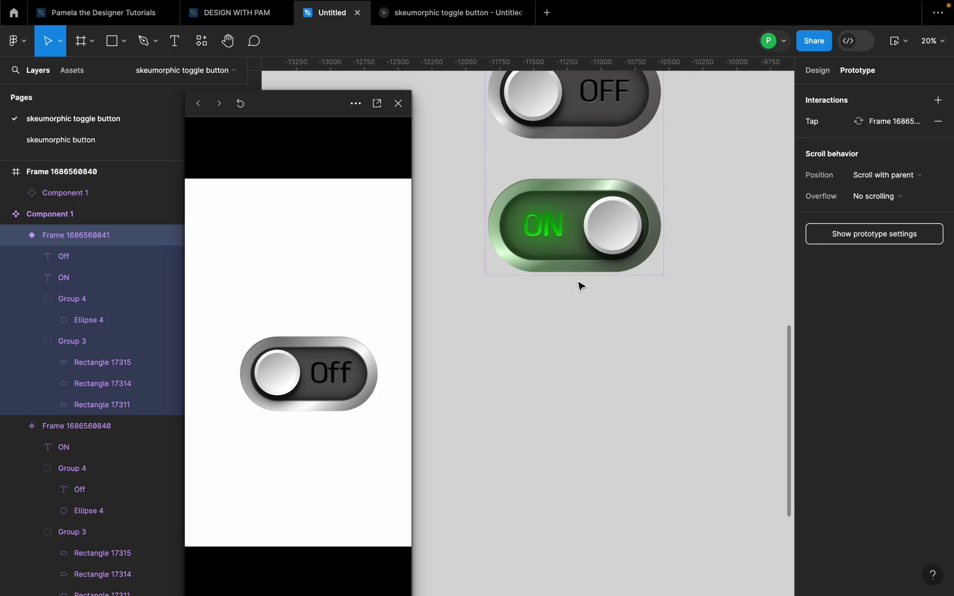
click(398, 103)
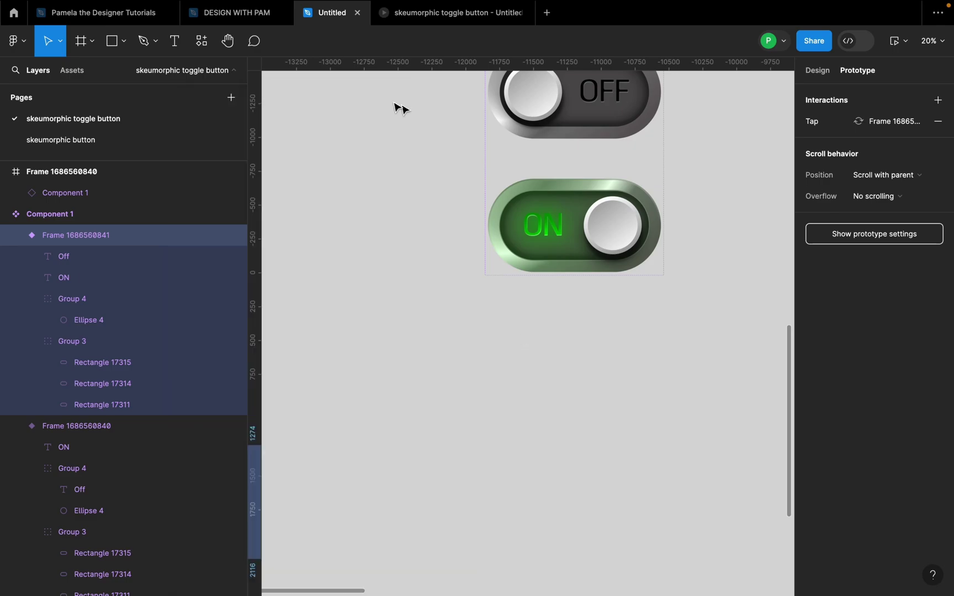
click(123, 42)
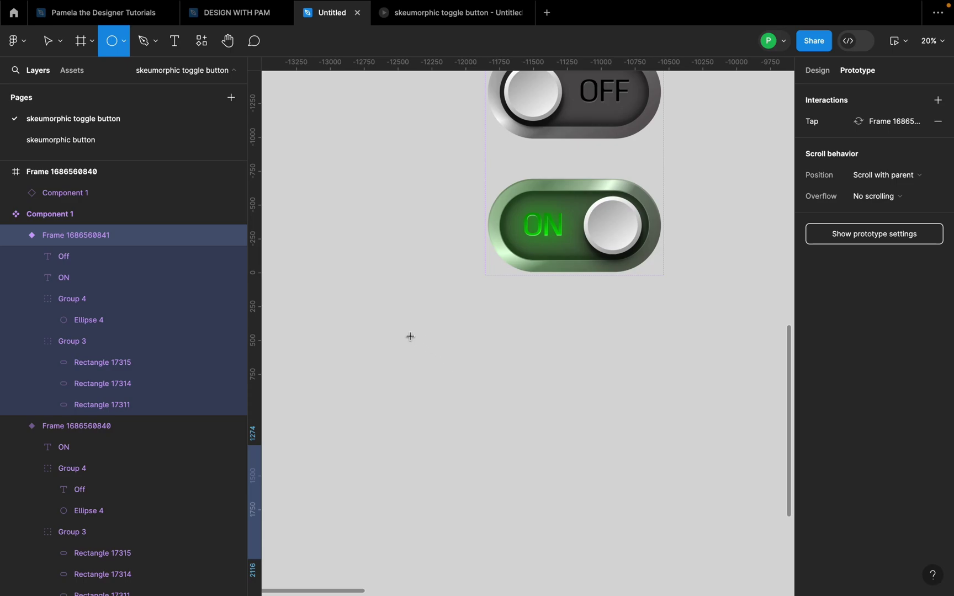
mouse_move(377, 306)
mouse_down()
mouse_move(530, 437)
mouse_move(480, 366)
mouse_up()
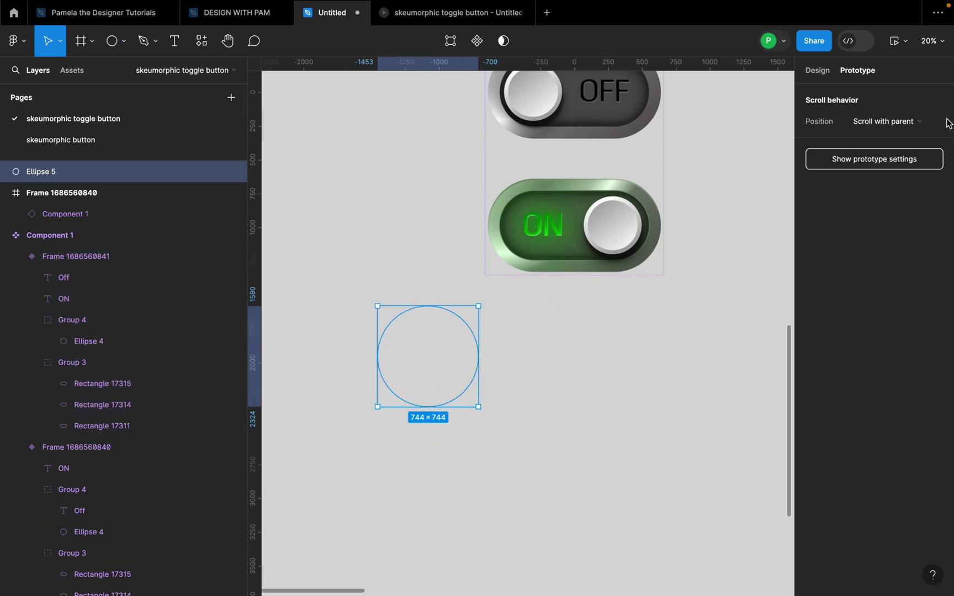
Set the new circle's fill to the green document color 33FF00.
click(816, 71)
click(810, 276)
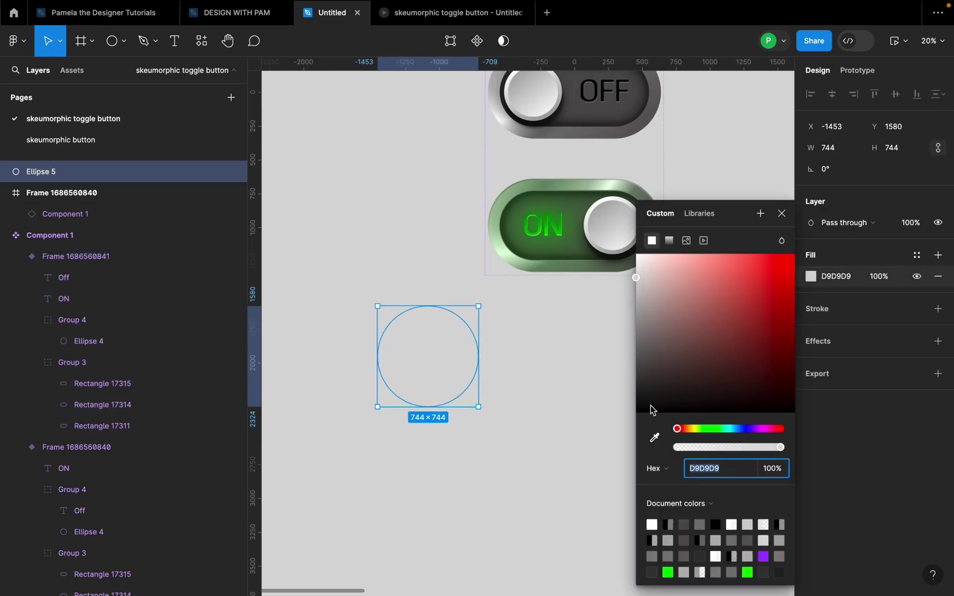
click(667, 573)
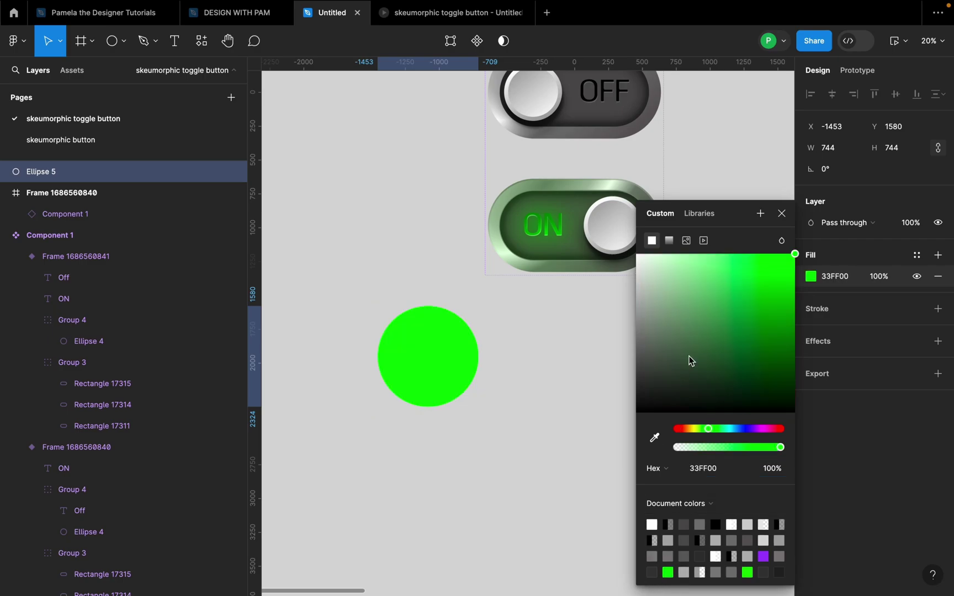
click(782, 214)
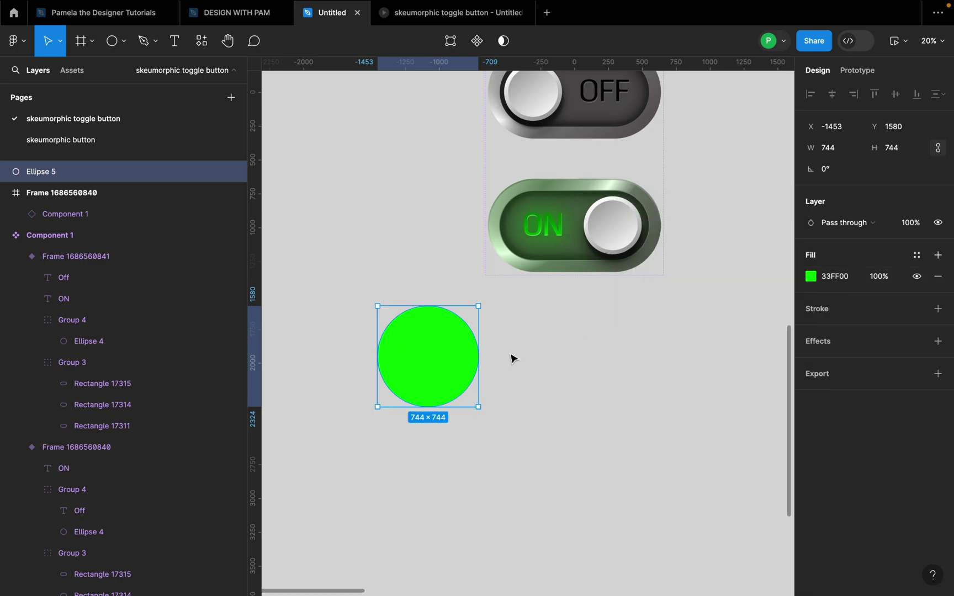